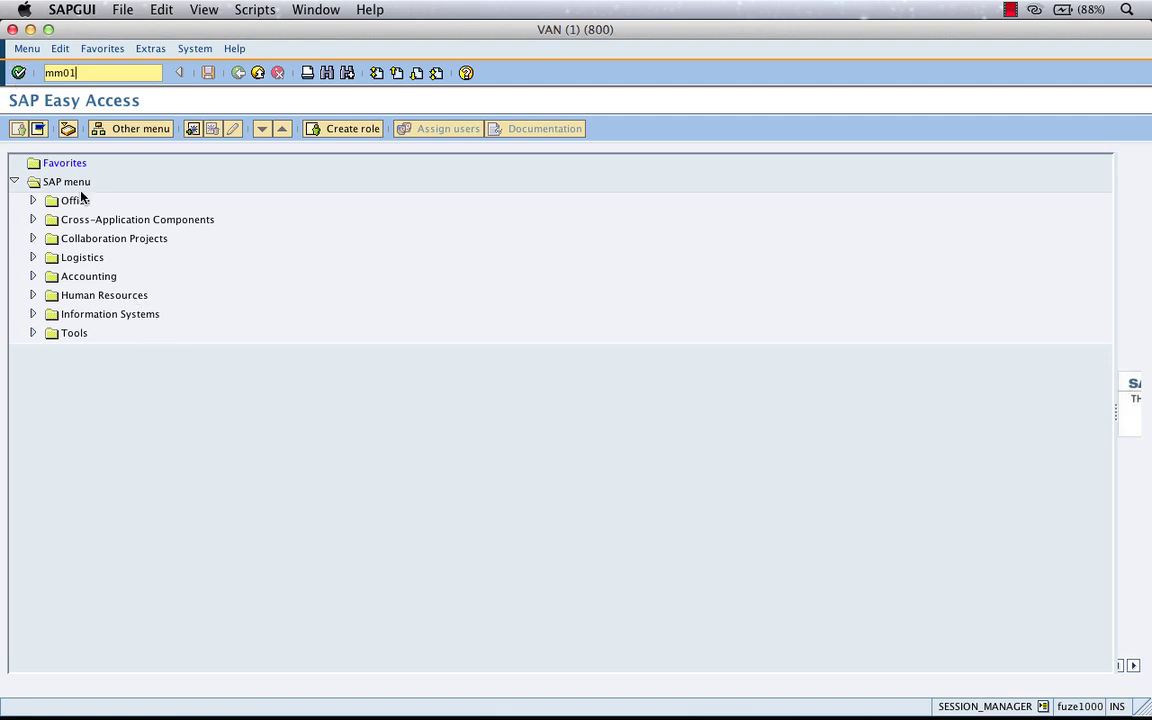
Start transaction MM01 to create a material and bring up the material types from FERT Finished product onwards
click(18, 72)
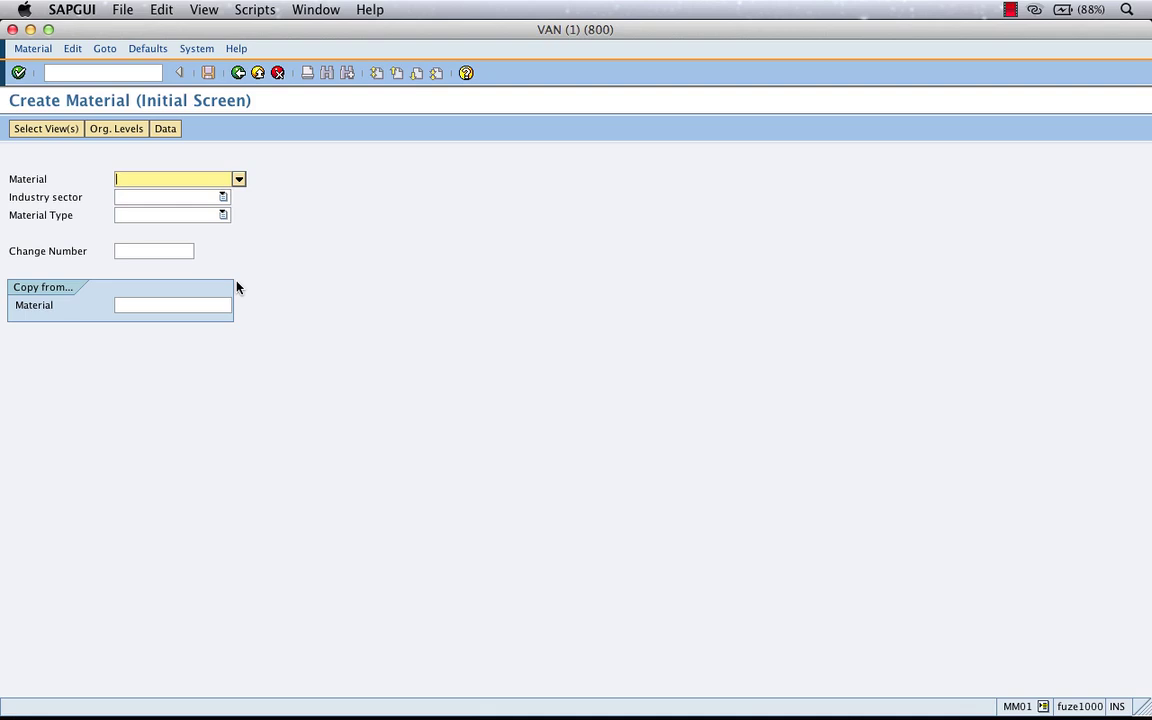
click(213, 216)
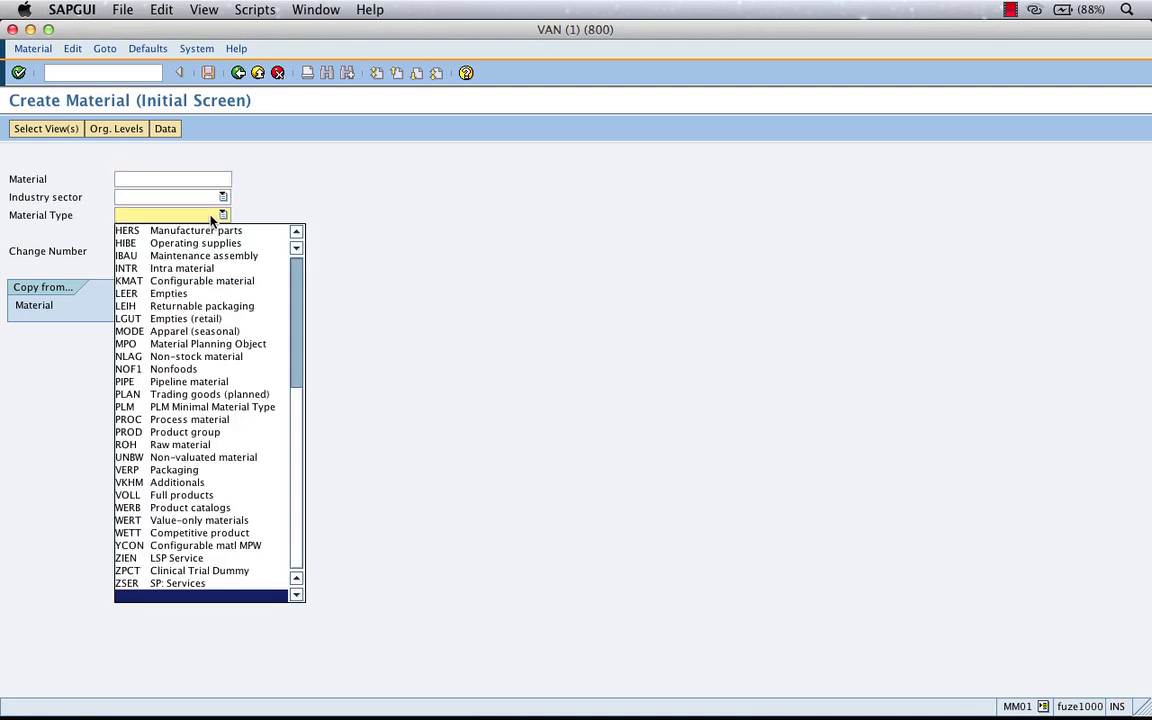
key(f)
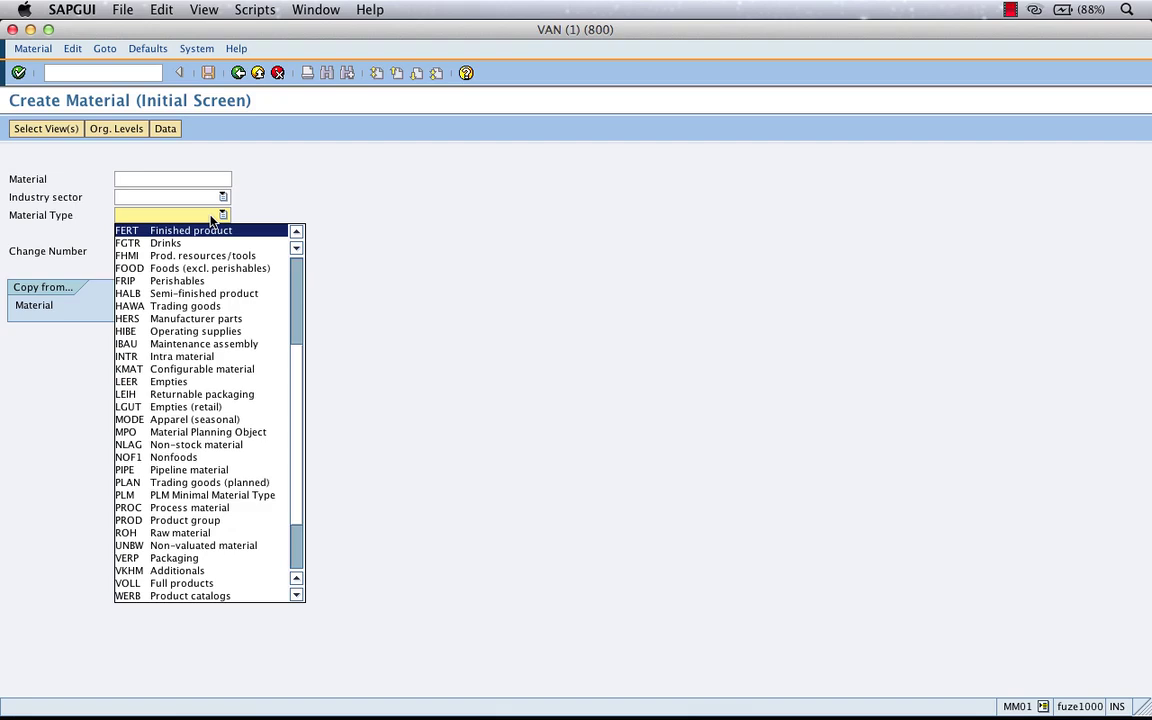
Switch to the whiteboard app and sketch a stick figure labelled "Customer" with a double arrow down to "Customer A/c Grp"
key(super+Tab)
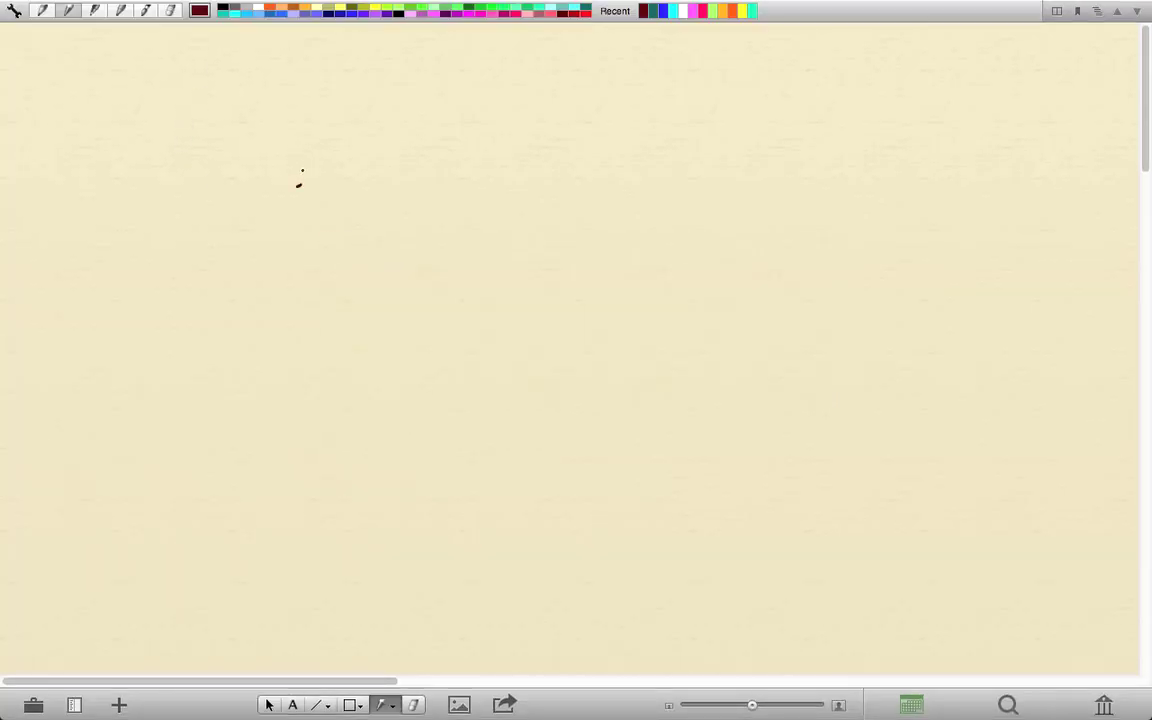
mouse_move(313, 150)
mouse_down()
mouse_move(285, 310)
mouse_move(329, 288)
mouse_move(390, 287)
mouse_up()
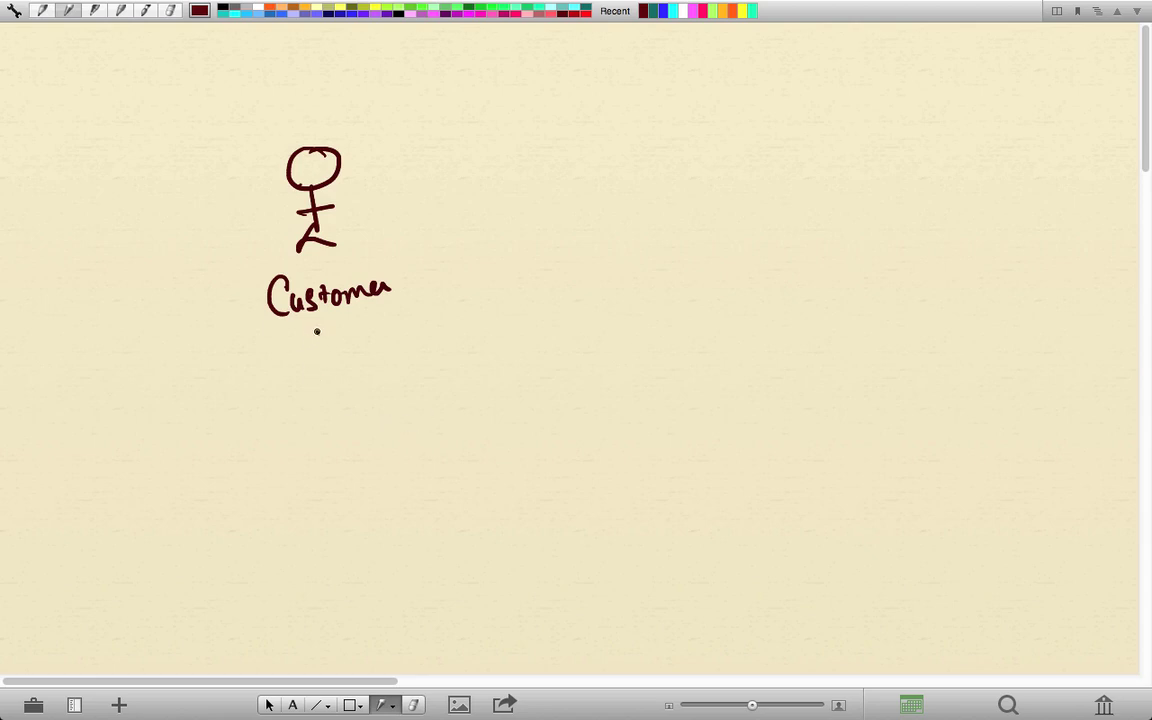
drag(317, 330, 318, 368)
mouse_move(327, 330)
mouse_down()
mouse_move(330, 365)
mouse_move(342, 350)
mouse_up()
drag(272, 404, 268, 437)
mouse_move(280, 420)
mouse_down()
mouse_move(376, 410)
mouse_move(399, 388)
mouse_move(406, 418)
mouse_up()
drag(393, 406, 419, 372)
mouse_move(432, 396)
mouse_down()
mouse_move(424, 403)
mouse_move(474, 402)
mouse_move(493, 385)
mouse_up()
mouse_move(496, 384)
mouse_down()
mouse_move(497, 418)
mouse_move(510, 398)
mouse_up()
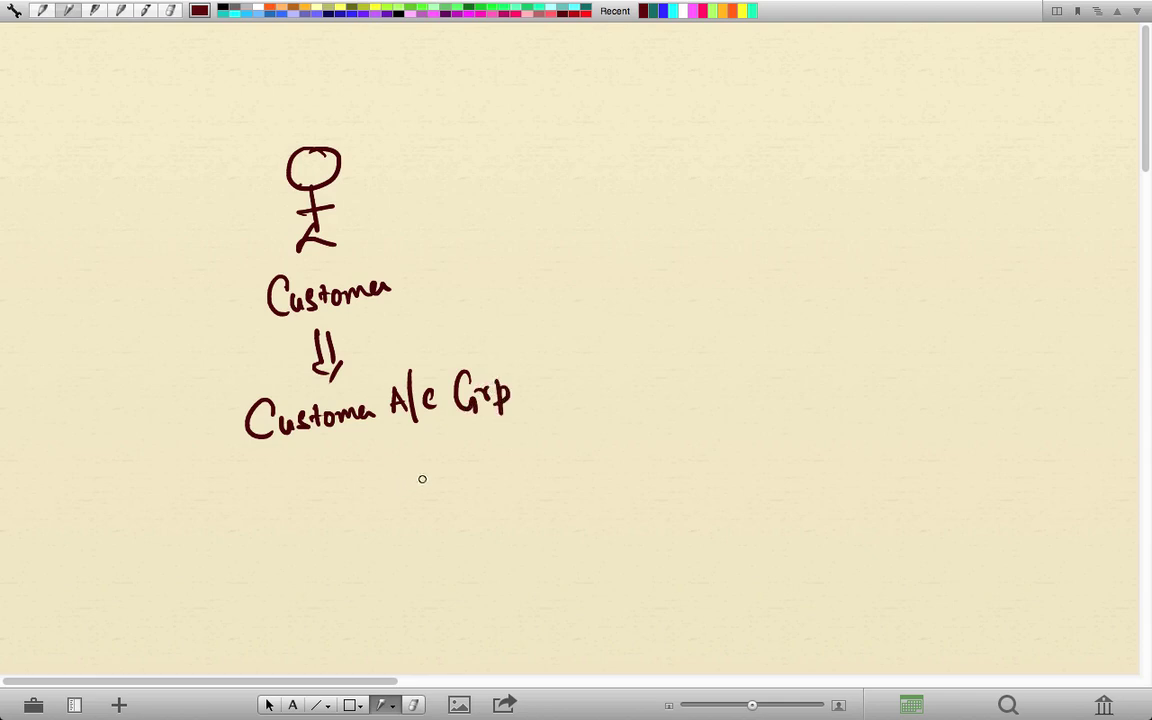
Sketch a box labelled "Materials" beside the customer figure, with a double arrow down to "Material Type"
mouse_move(643, 152)
mouse_down()
mouse_move(645, 195)
mouse_move(657, 113)
mouse_move(698, 120)
mouse_up()
drag(698, 120, 673, 158)
mouse_move(697, 120)
mouse_down()
mouse_move(711, 163)
mouse_move(632, 276)
mouse_move(650, 275)
mouse_up()
mouse_move(670, 252)
mouse_down()
mouse_move(669, 268)
mouse_move(747, 256)
mouse_up()
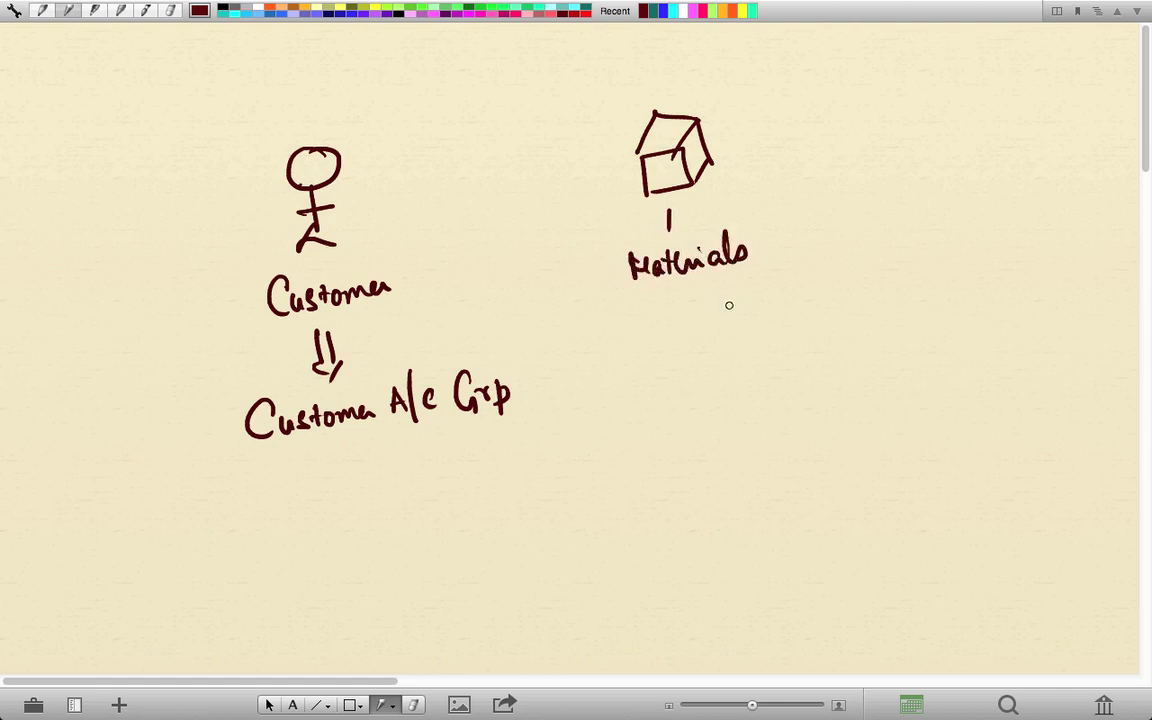
mouse_move(687, 305)
mouse_down()
mouse_move(688, 338)
mouse_move(715, 333)
mouse_up()
mouse_move(648, 380)
mouse_down()
mouse_move(648, 411)
mouse_move(659, 410)
mouse_up()
mouse_move(646, 398)
mouse_down()
mouse_move(766, 394)
mouse_move(772, 369)
mouse_up()
mouse_move(766, 370)
mouse_down()
mouse_move(768, 410)
mouse_move(792, 412)
mouse_move(812, 388)
mouse_up()
drag(812, 388, 826, 385)
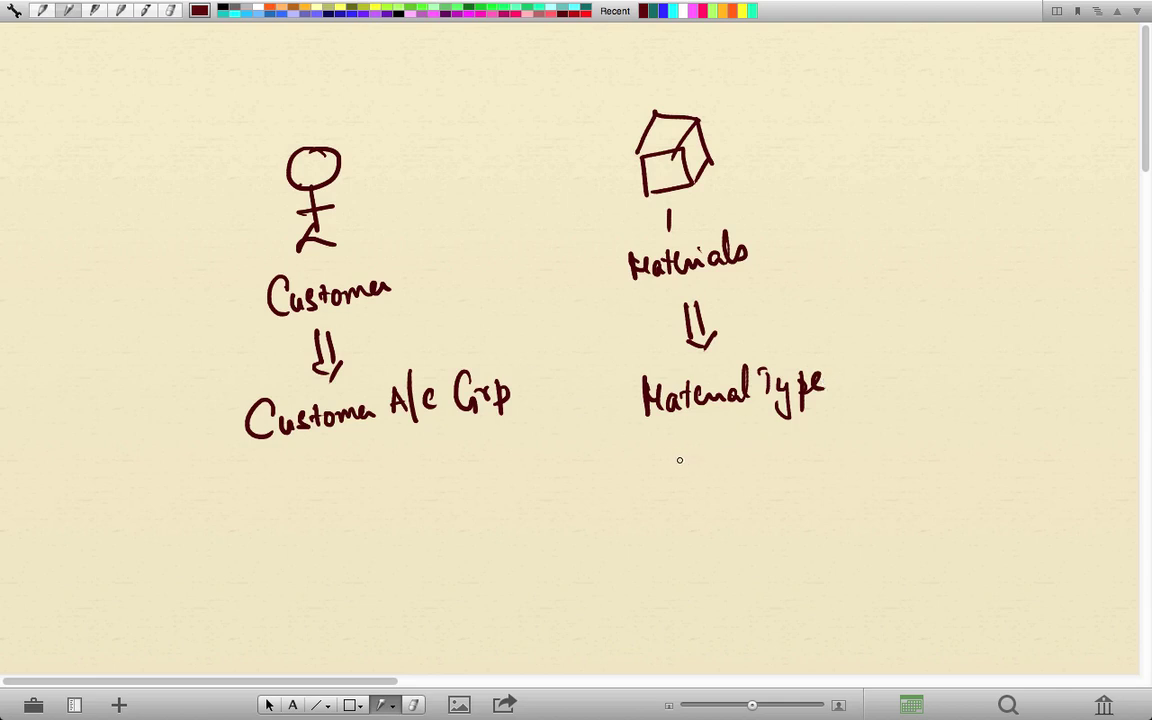
Handwrite two example lines beneath the "Material Type" label on the whiteboard
mouse_move(676, 452)
mouse_down()
mouse_move(699, 481)
mouse_move(748, 480)
mouse_up()
drag(765, 462, 778, 461)
mouse_move(682, 518)
mouse_down()
mouse_move(684, 545)
mouse_move(718, 544)
mouse_move(771, 514)
mouse_up()
drag(788, 527, 799, 527)
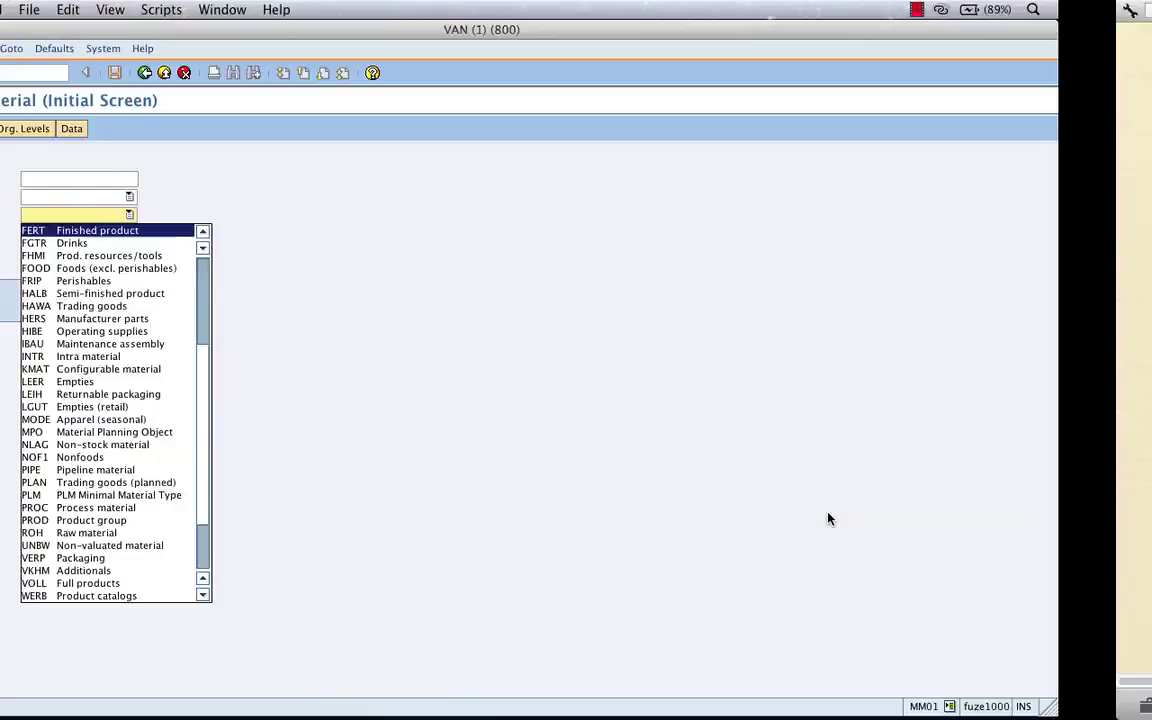
Switch back to SAP and set the material type to FERT Finished product
click(222, 215)
click(222, 215)
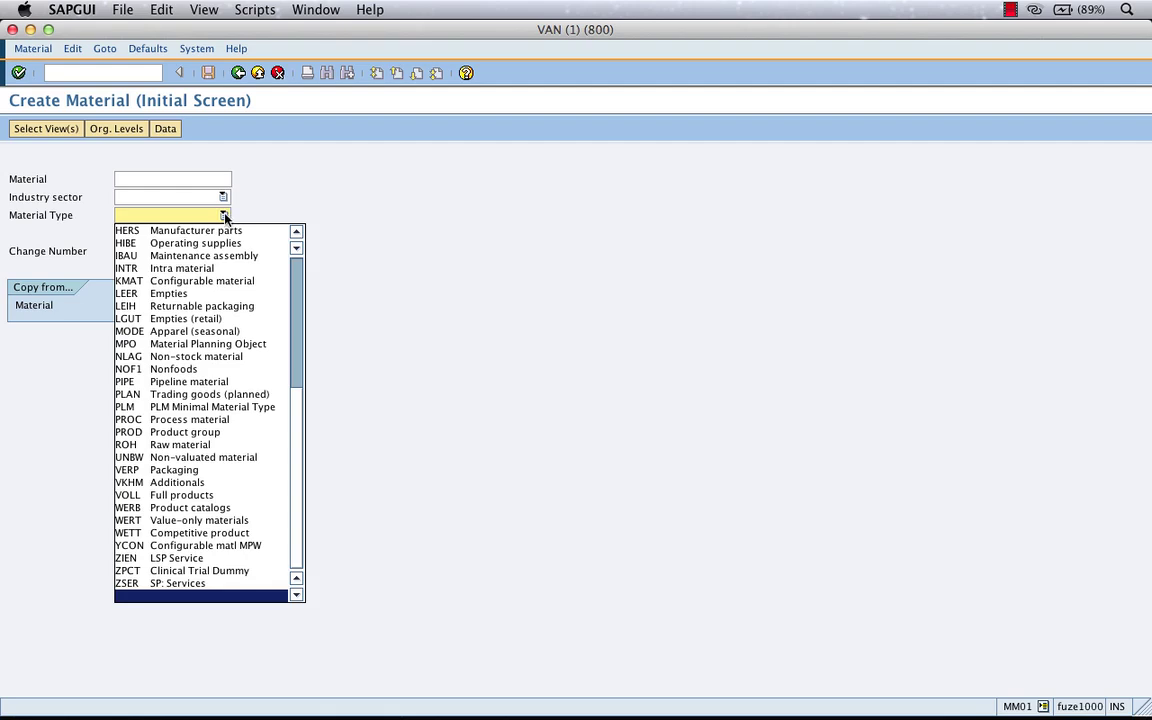
scroll(215, 259, up, 3)
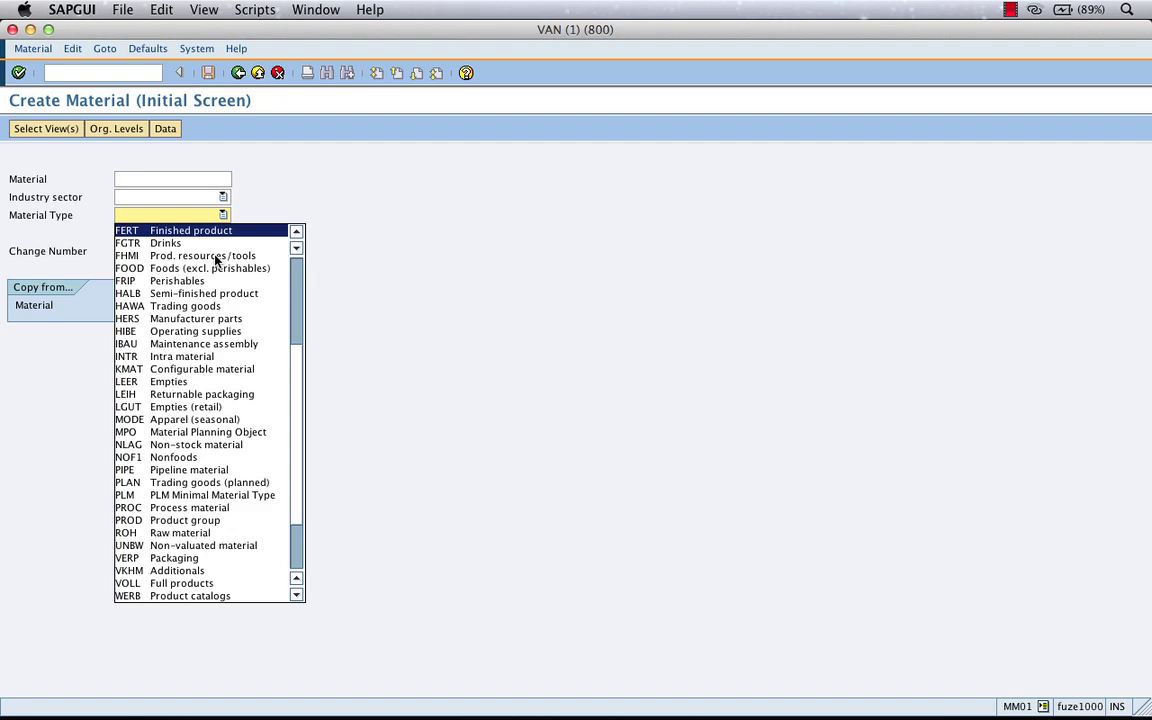
key(Return)
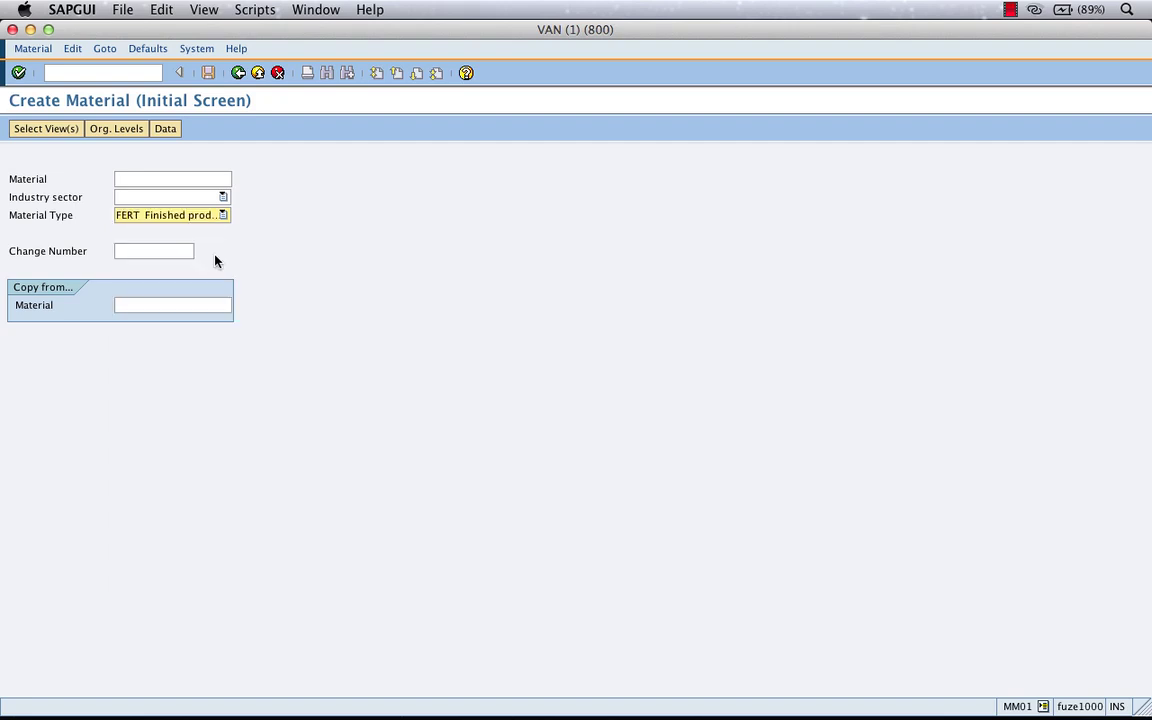
Enter iphone-5 as the material number and set the industry sector to 1 Retail
click(176, 178)
text(ipho)
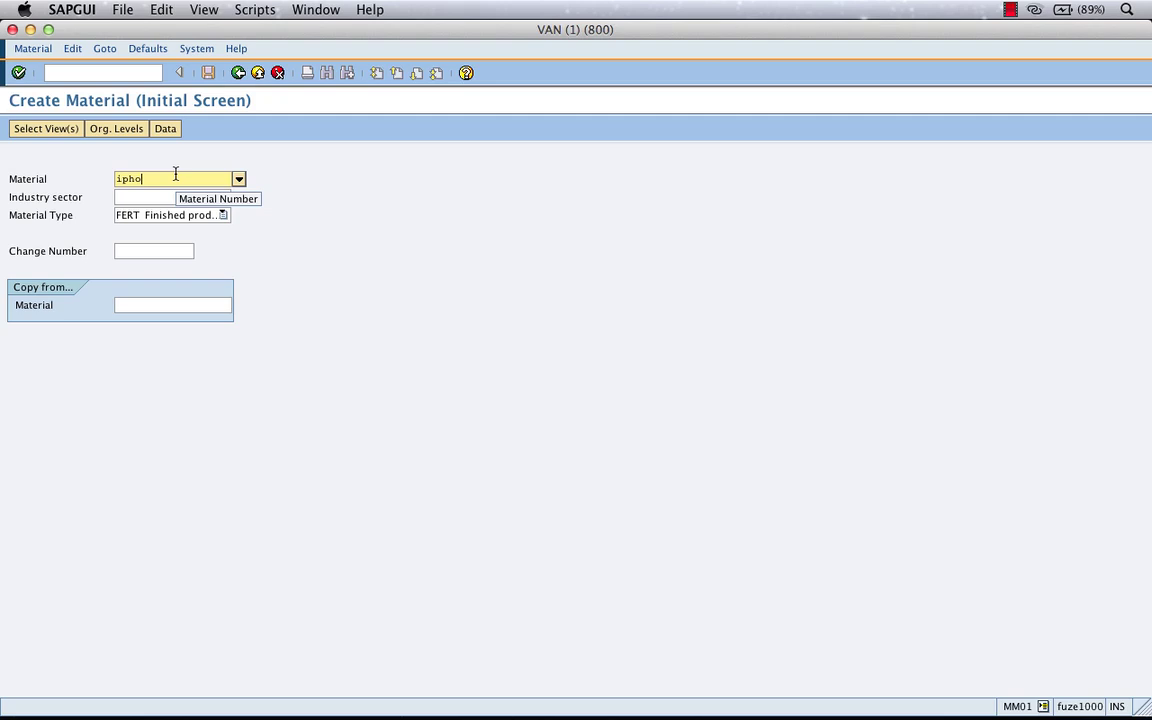
text(ne-5)
click(195, 197)
click(203, 213)
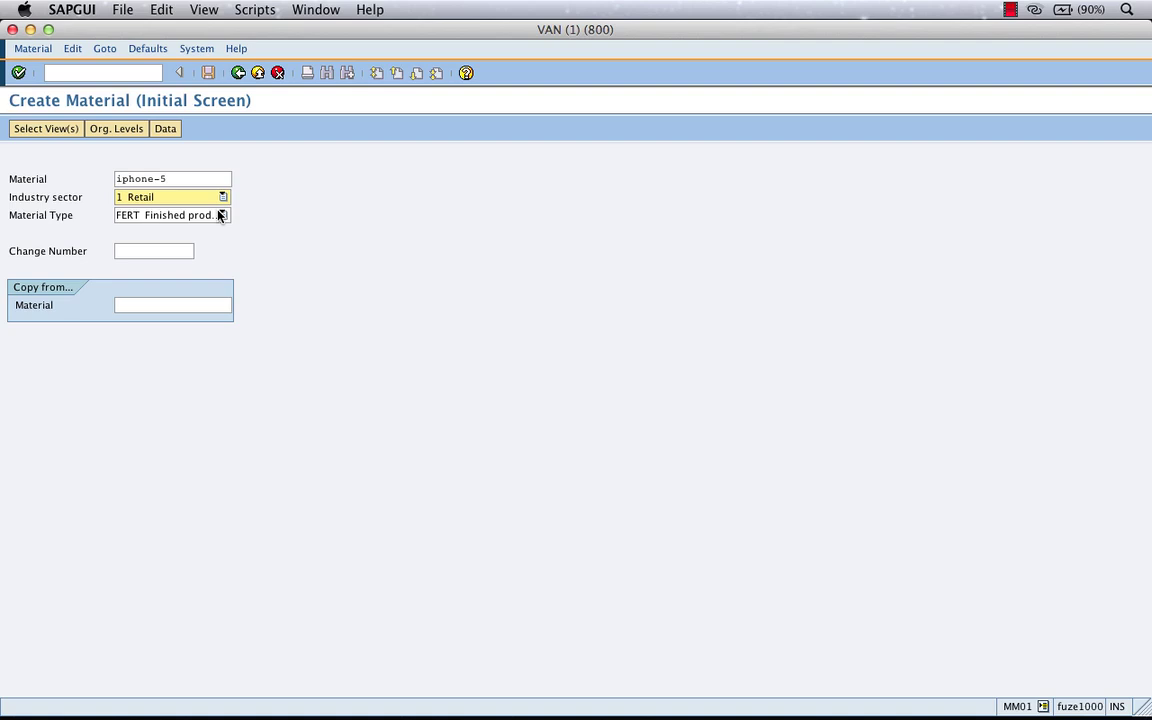
click(19, 74)
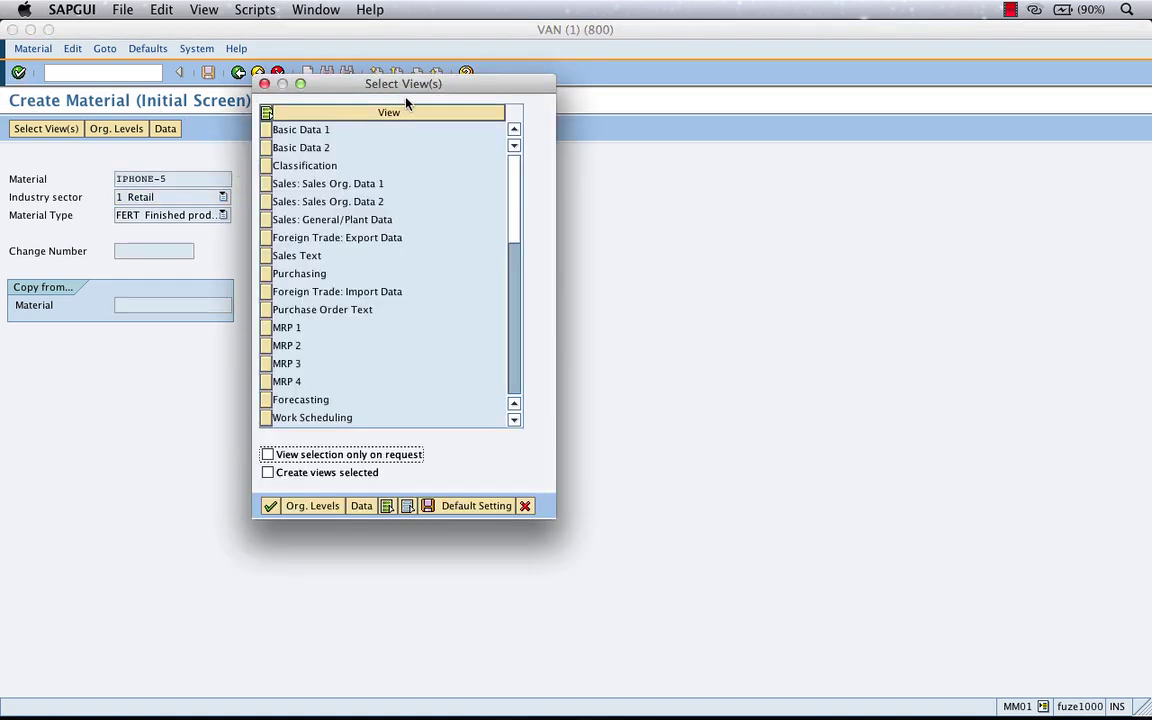
drag(377, 87, 603, 184)
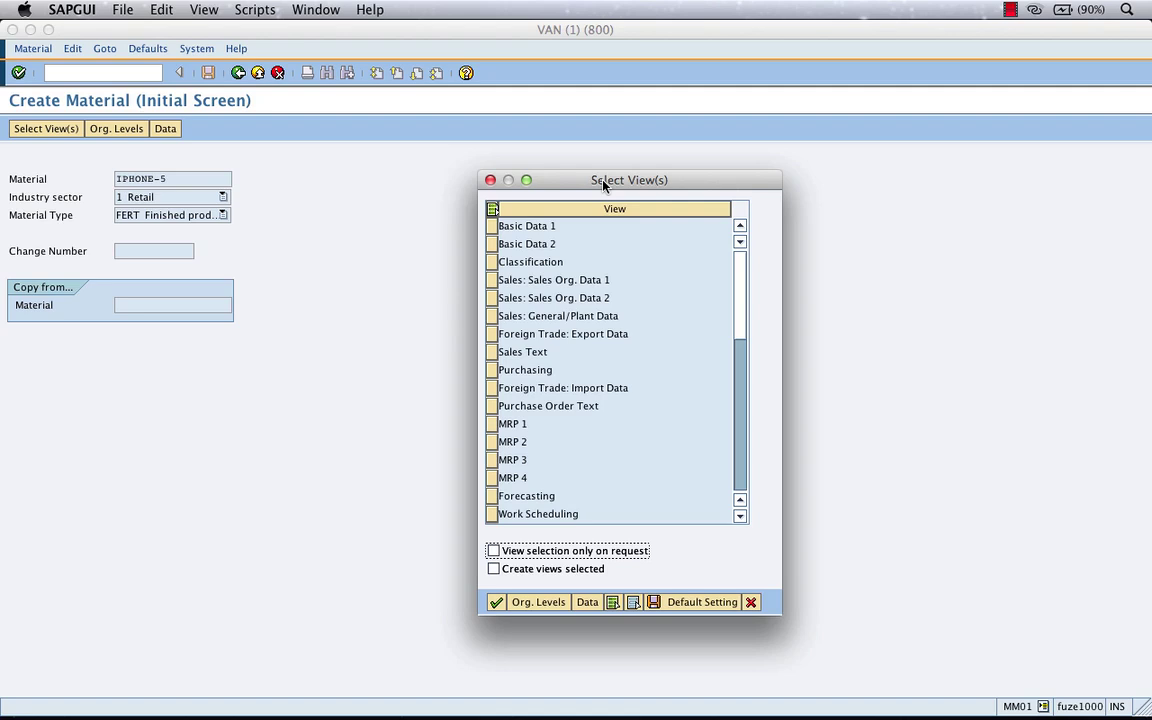
click(492, 428)
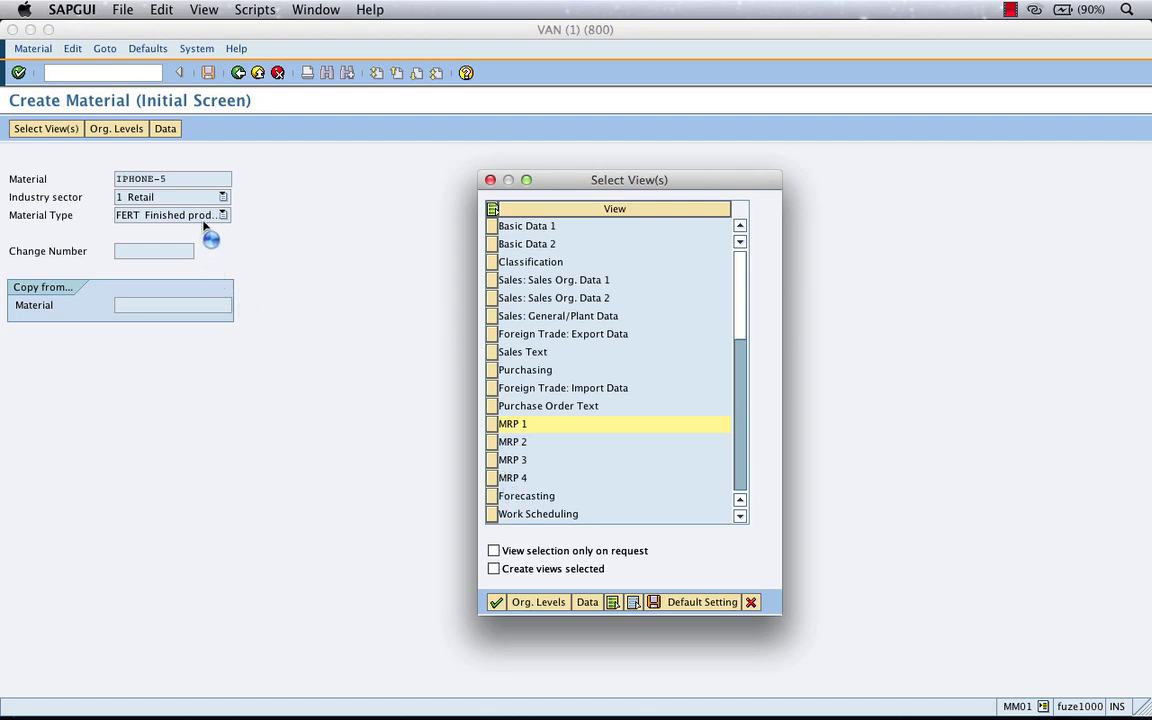
click(753, 604)
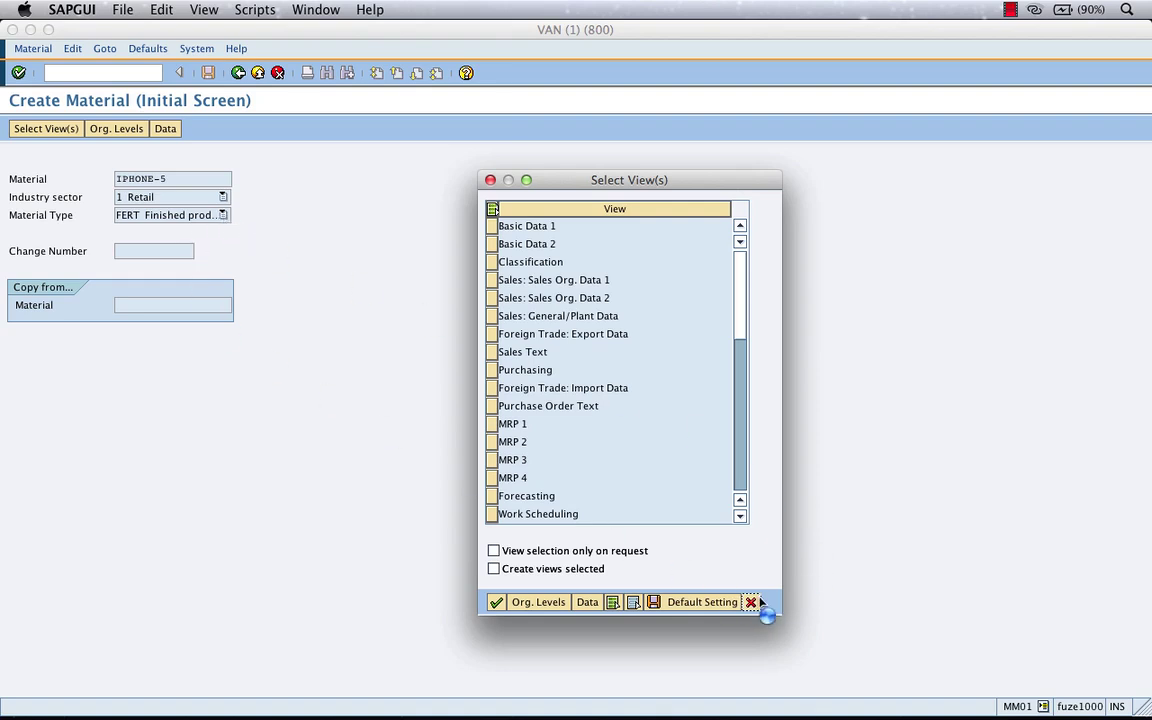
click(224, 215)
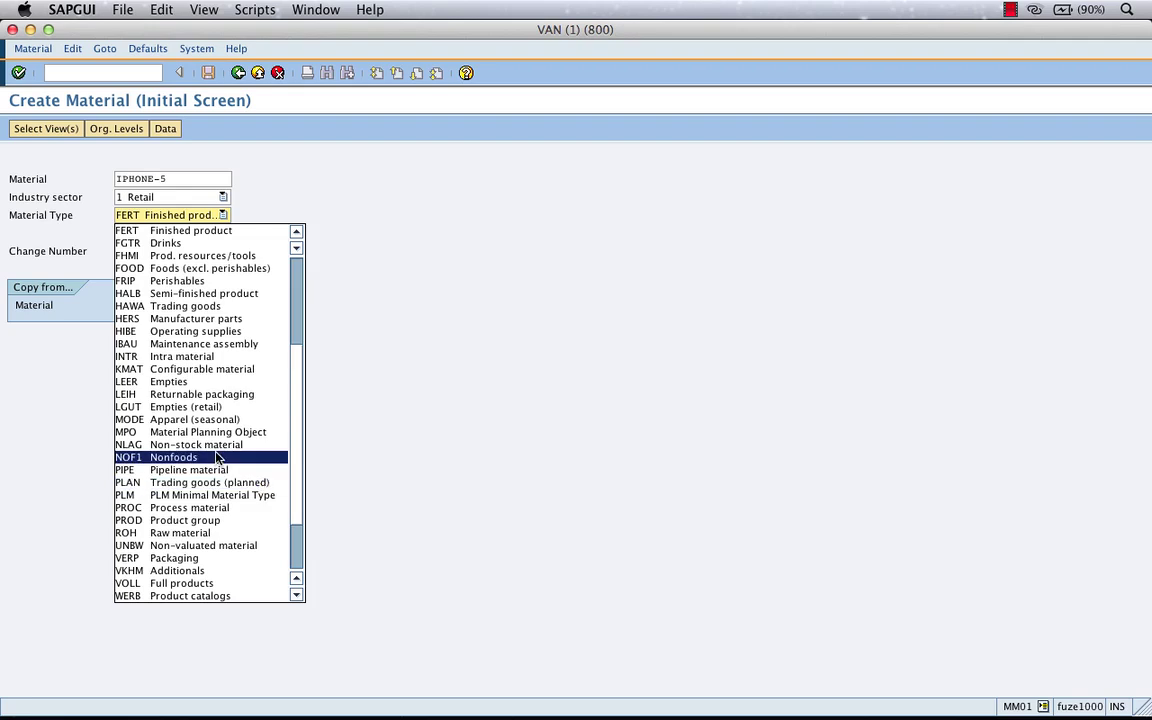
scroll(216, 458, up, 2)
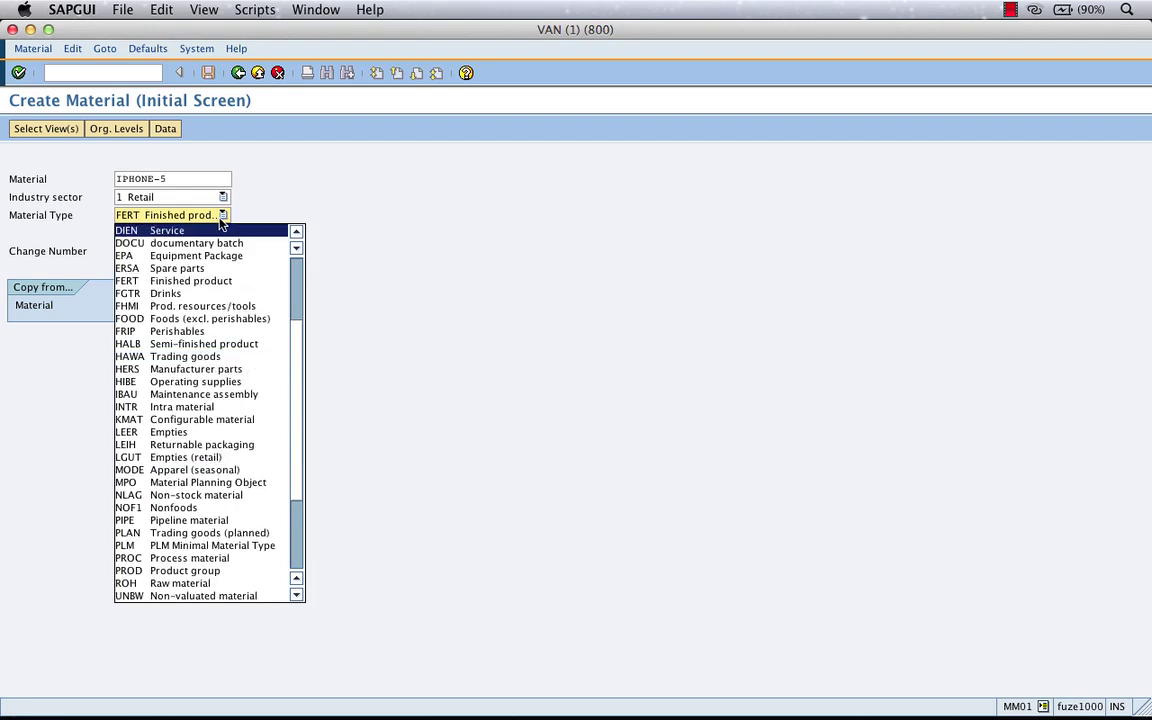
click(368, 254)
click(222, 215)
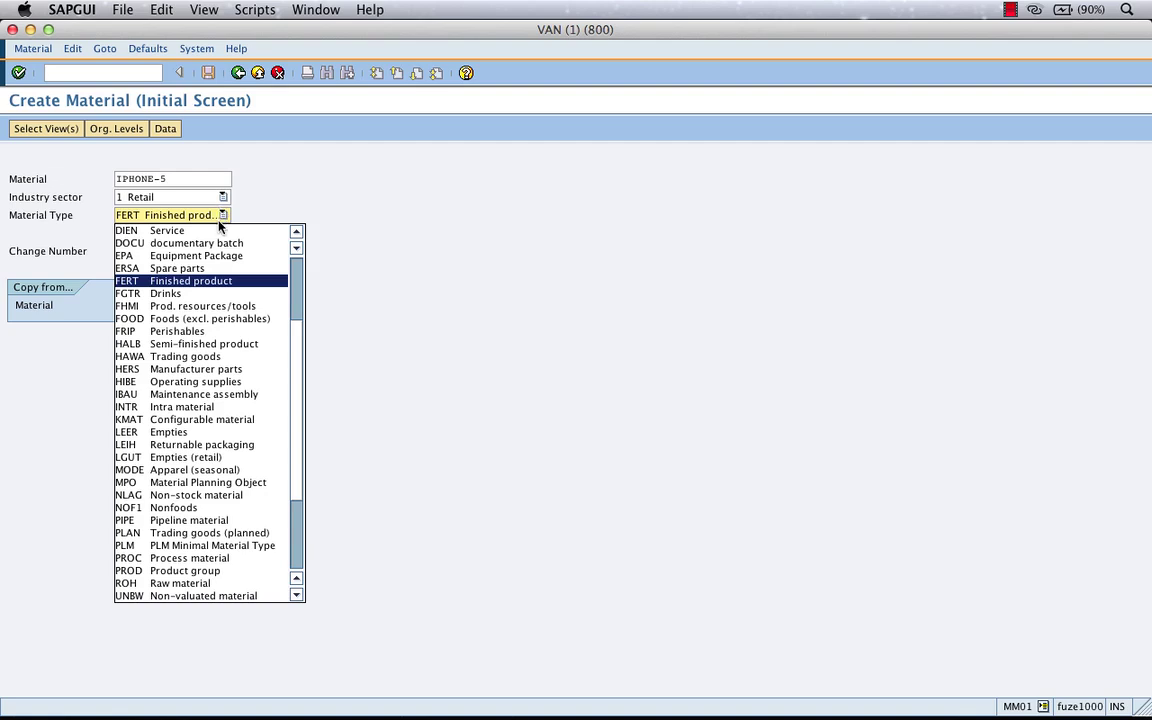
click(221, 218)
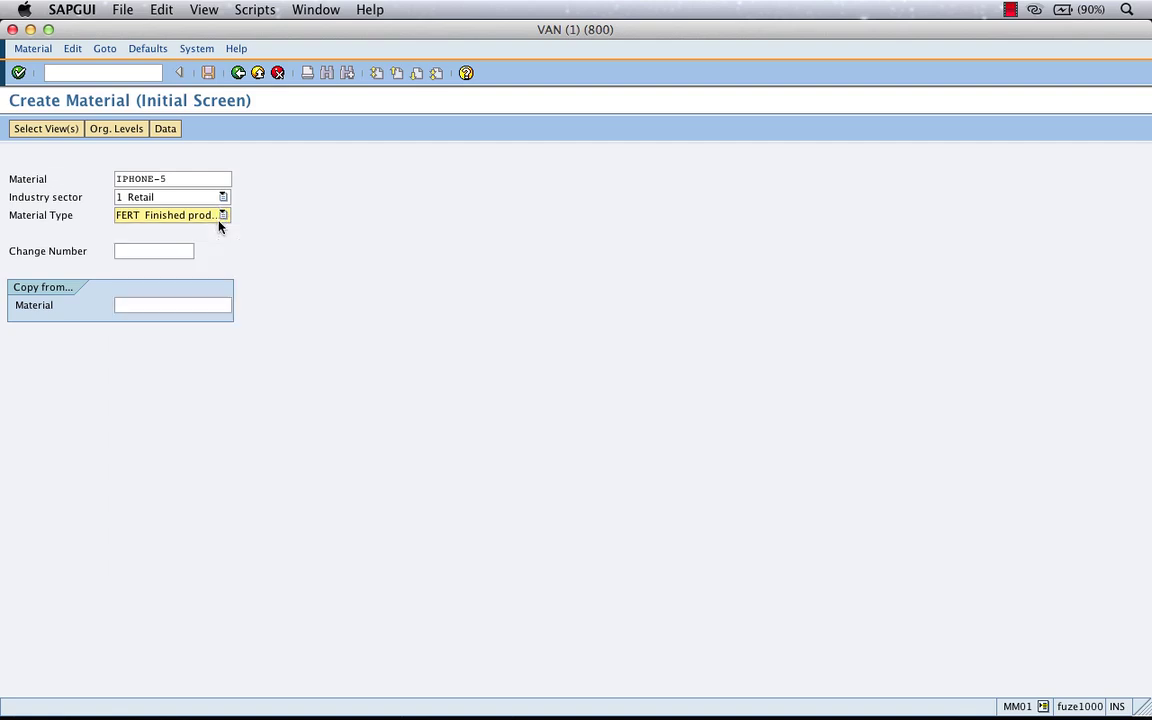
Open the view selection for the material and select Basic Data 1, Sales Org. Data 1 and 2, Sales: General/Plant Data and MRP 1
click(19, 72)
click(273, 136)
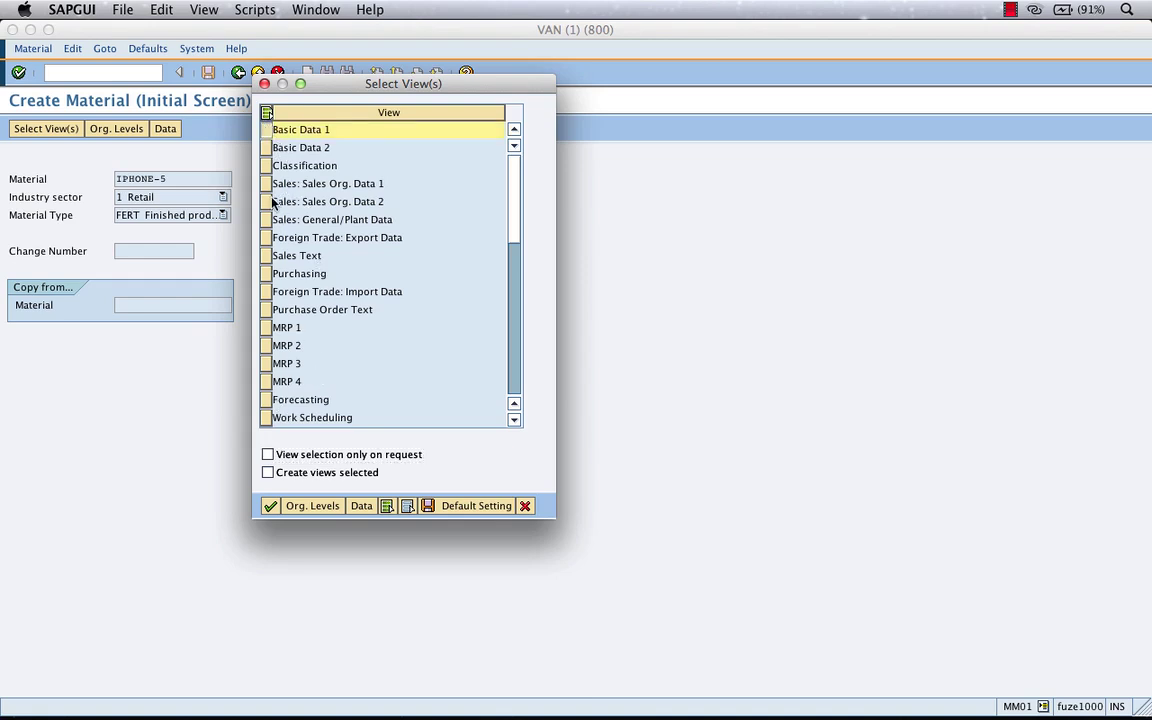
click(266, 184)
click(266, 202)
click(267, 220)
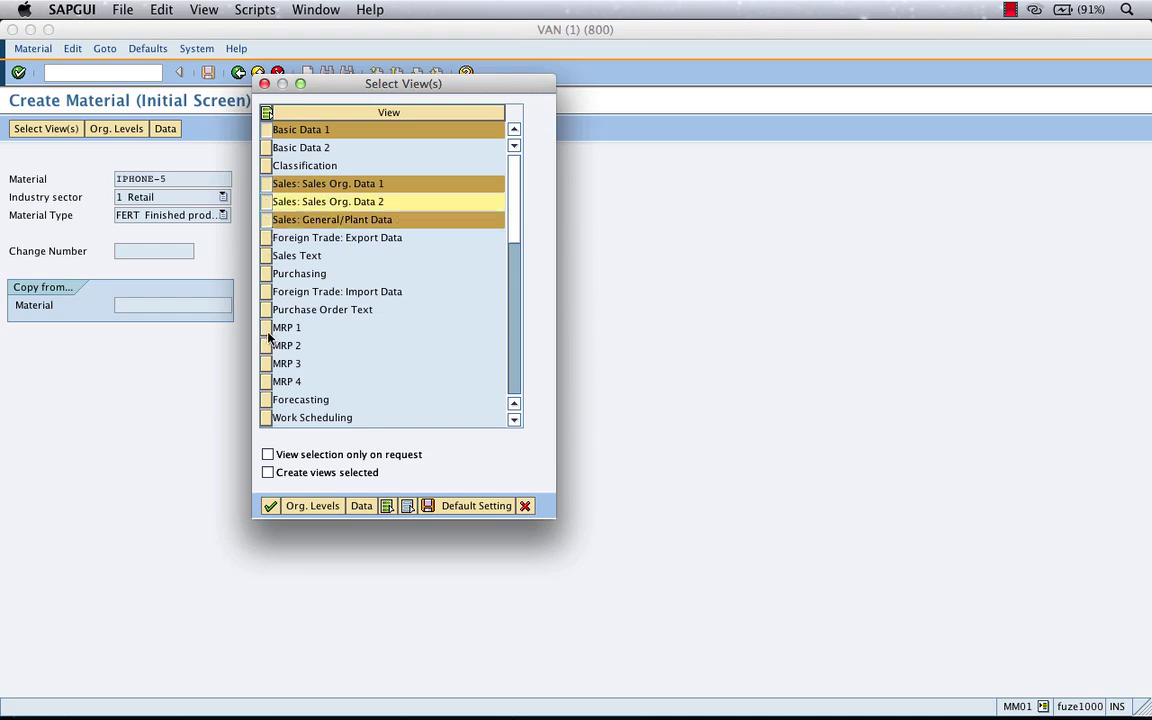
click(267, 330)
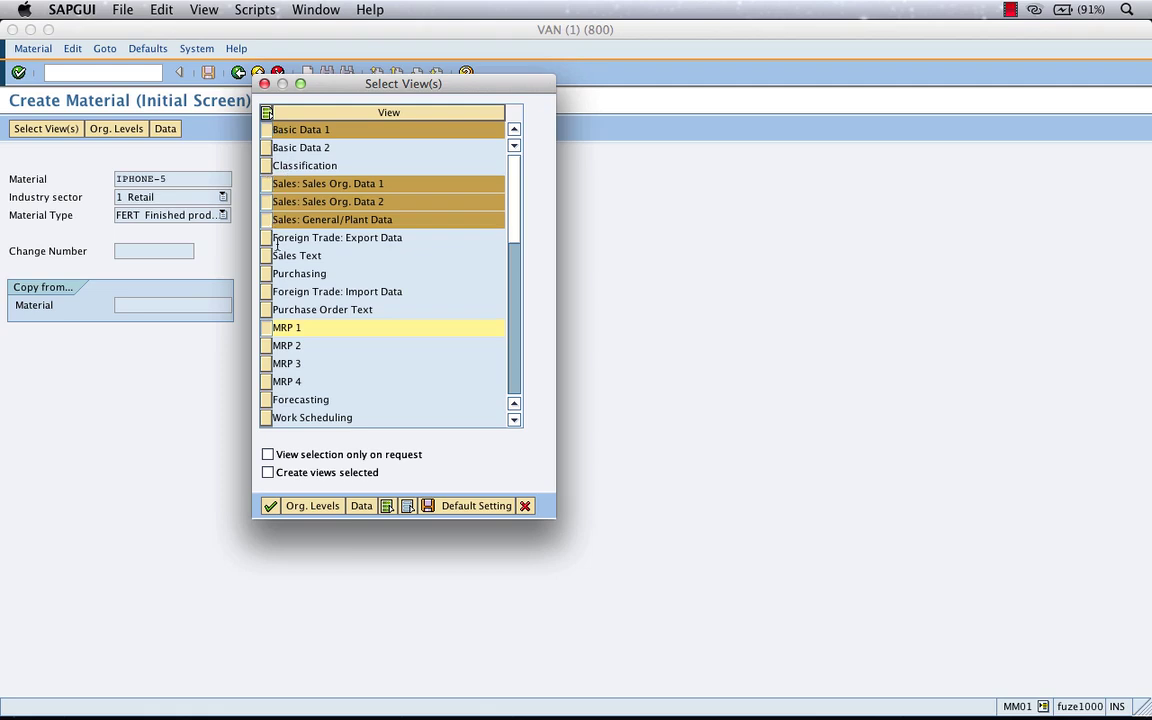
Add the Accounting 1 and General Plant Data / Storage 1 views, then confirm the view selection
click(515, 421)
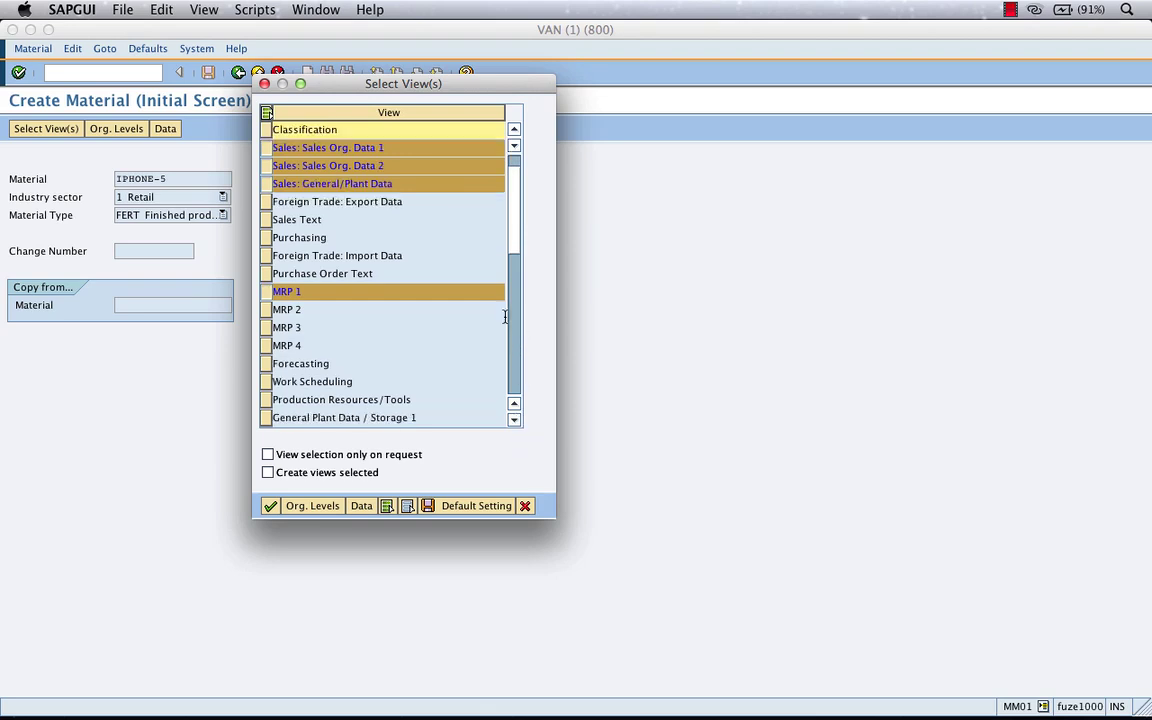
scroll(514, 260, down, 3)
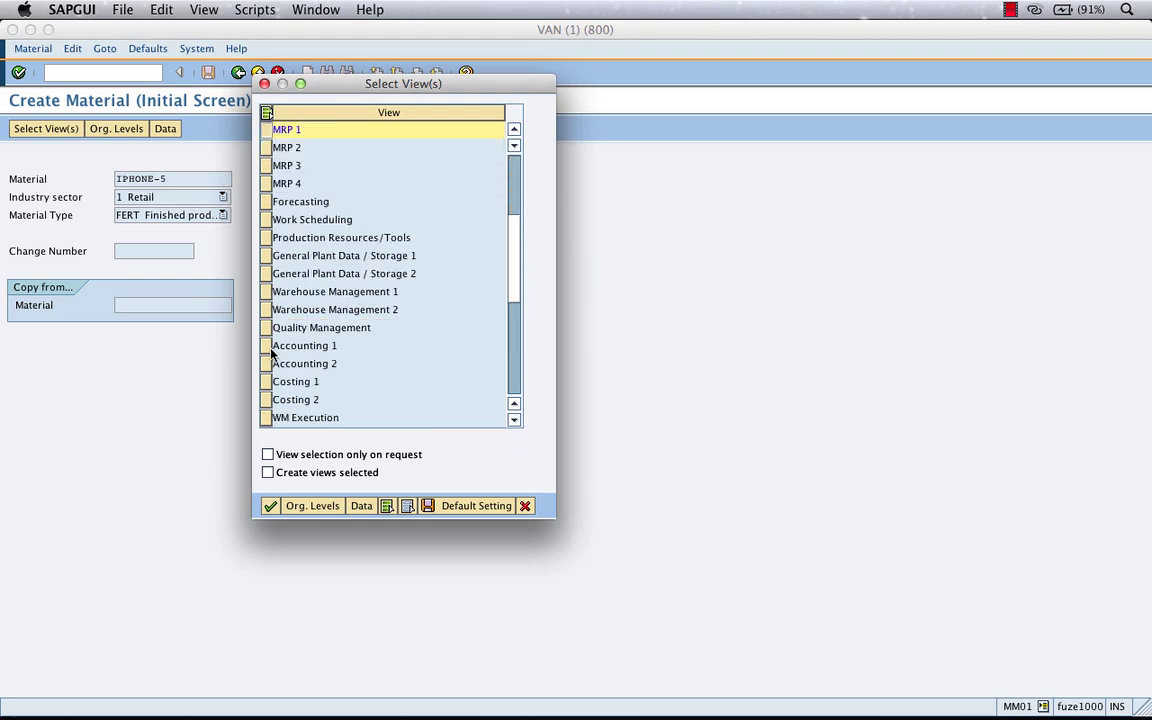
click(266, 347)
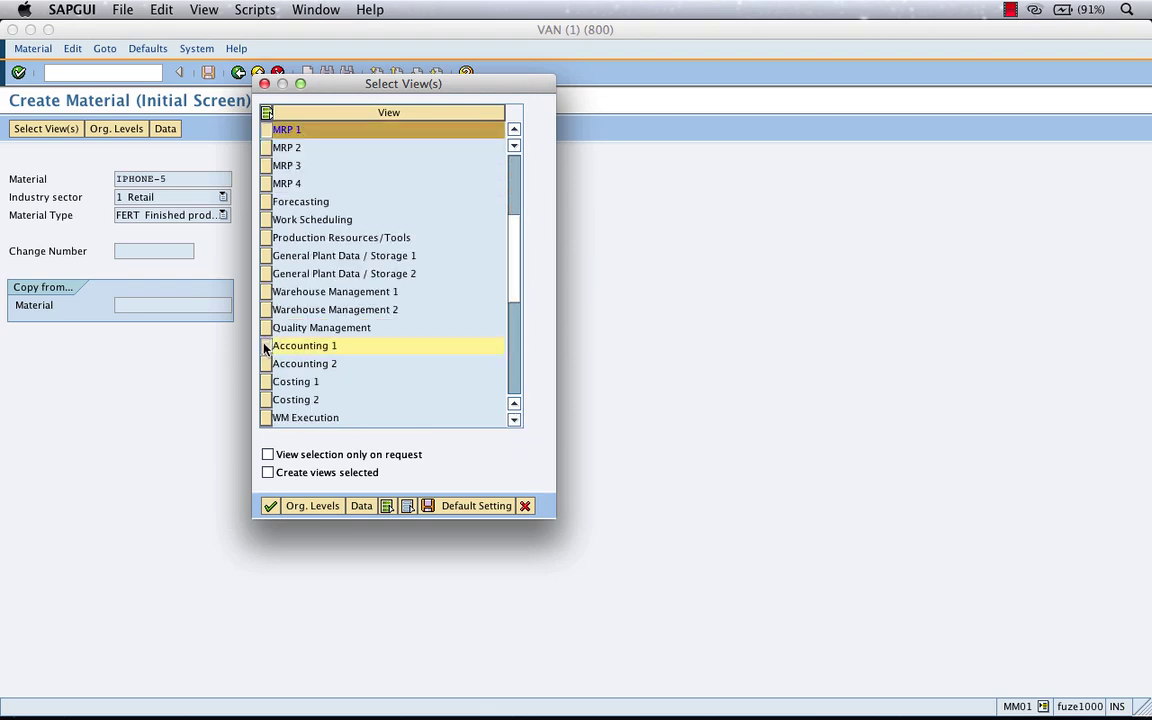
click(267, 257)
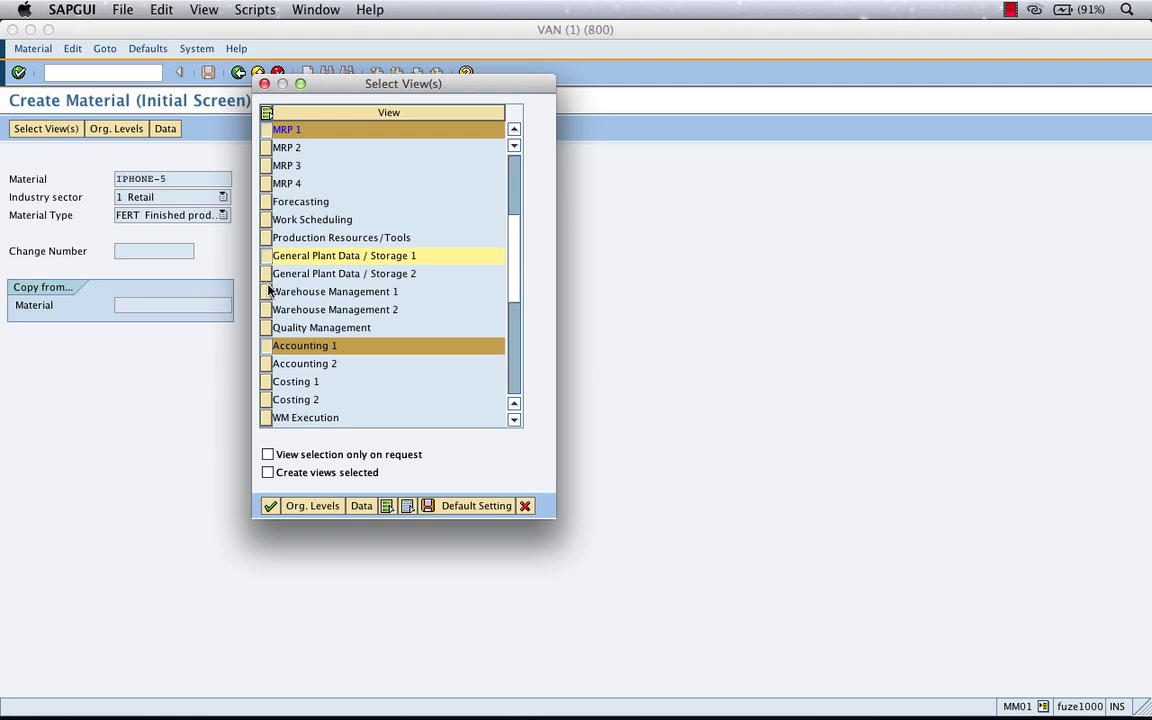
click(512, 210)
drag(507, 203, 510, 236)
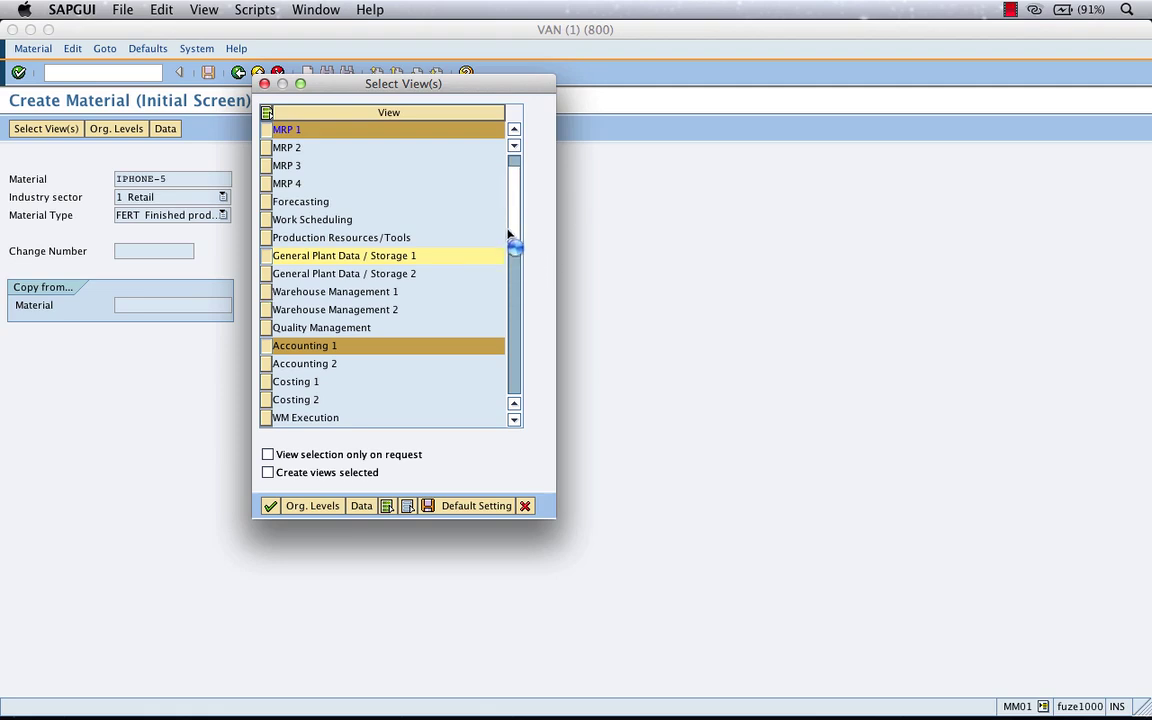
scroll(508, 215, up, 3)
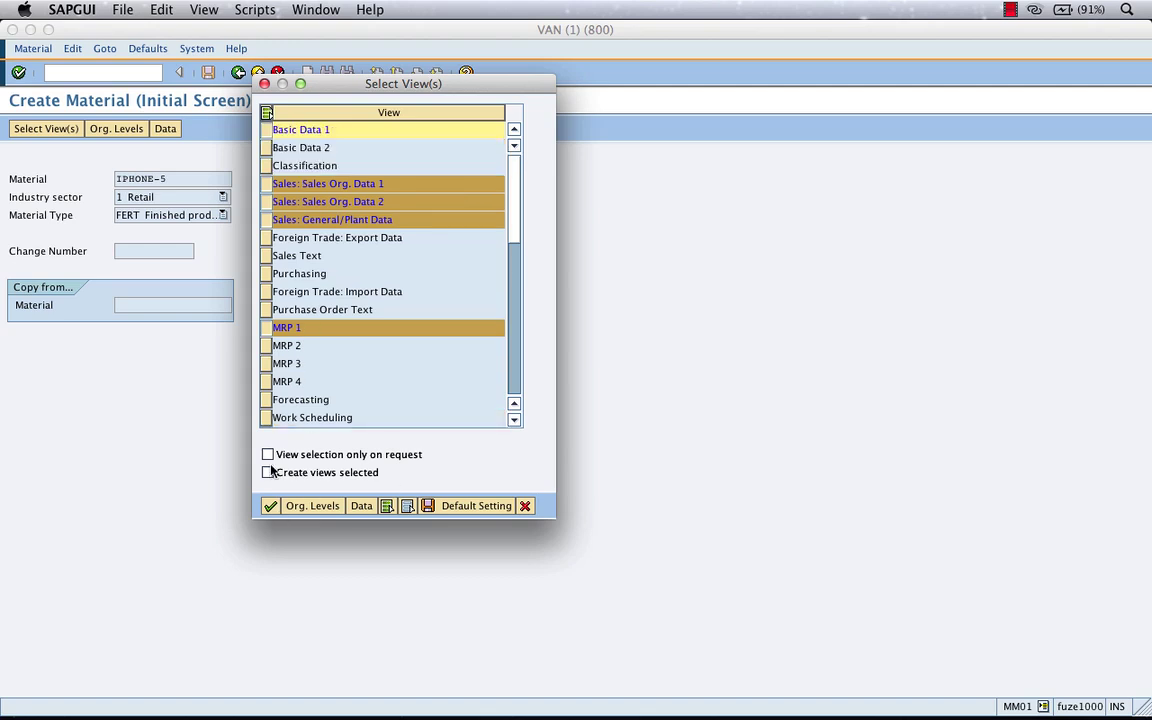
click(270, 505)
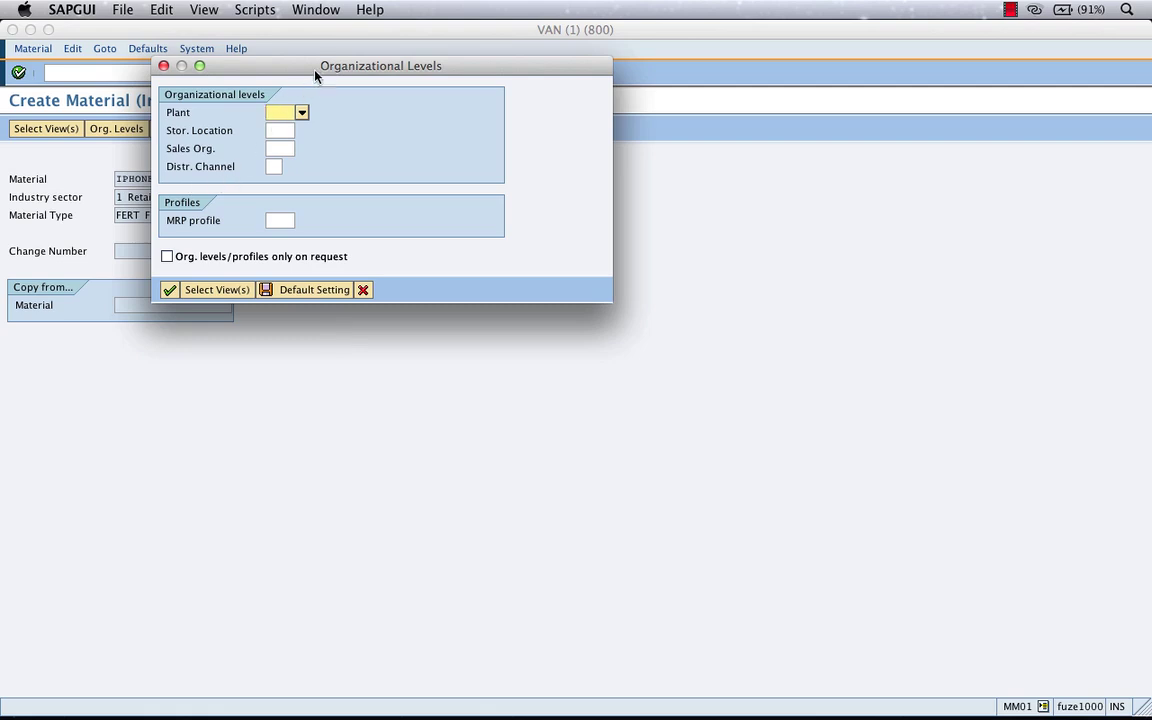
Move the Organizational Levels dialog clear of the material fields, then enter plant 1200 and storage location 1000
drag(283, 64, 407, 181)
drag(358, 131, 430, 264)
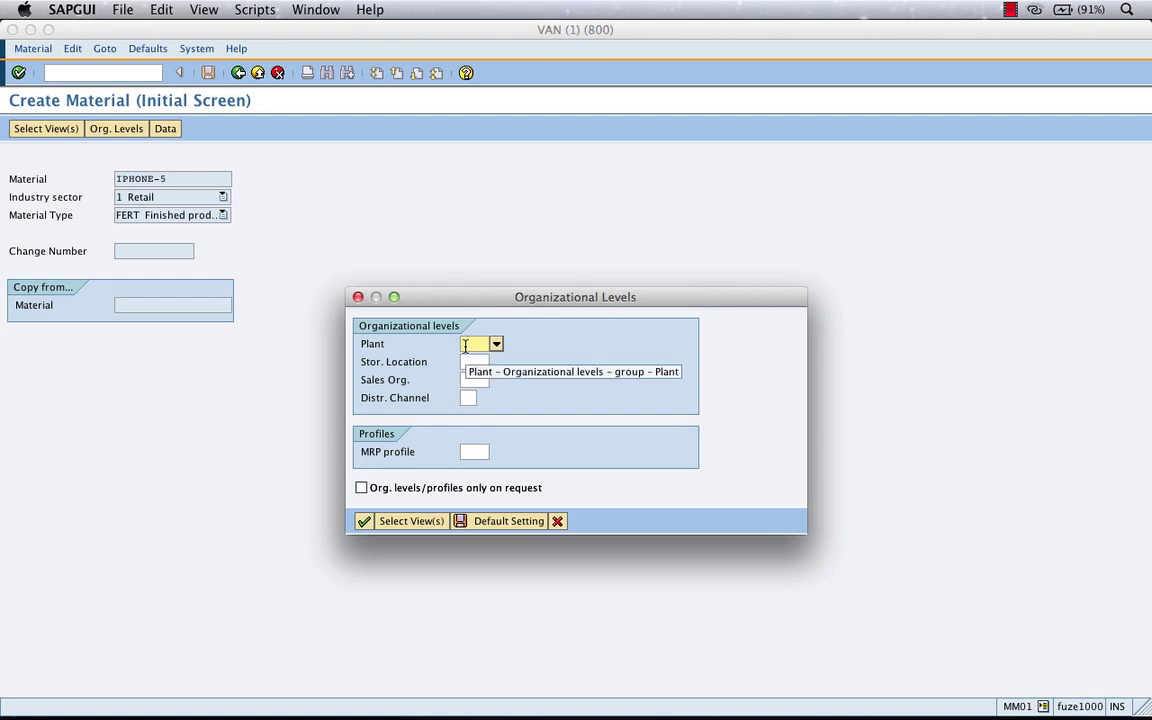
text(1200)
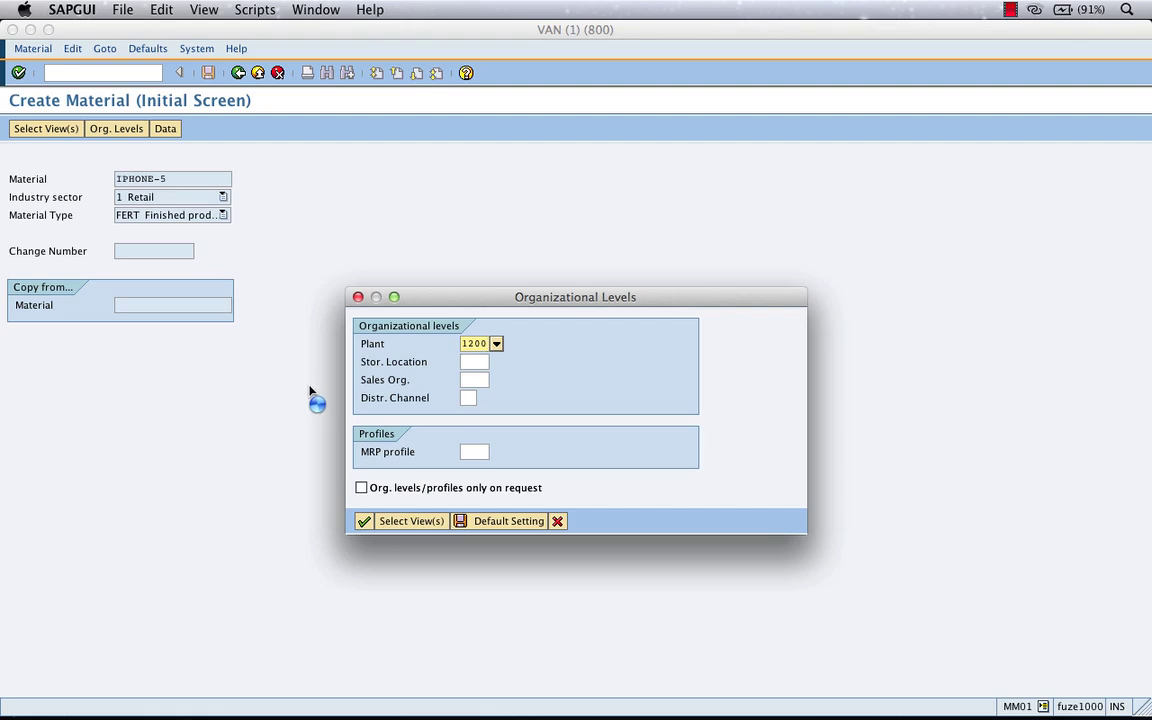
click(470, 362)
text(1000)
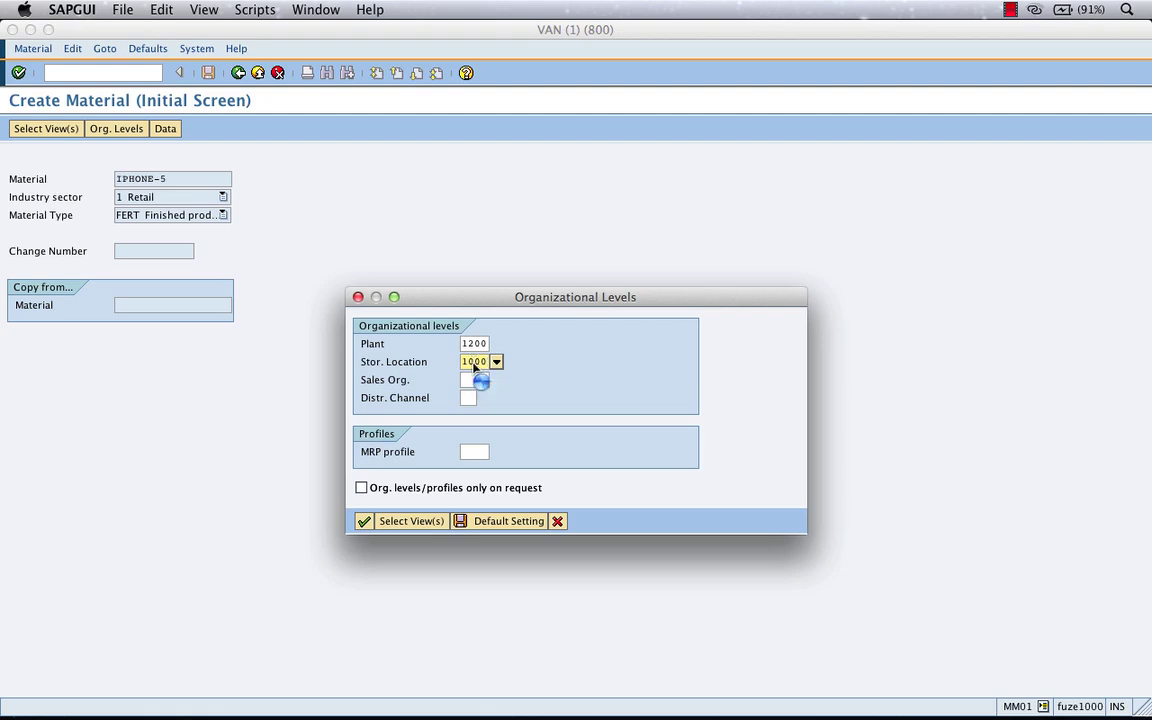
Clear the storage location, set sales organization 1000 and distribution channel 10, and confirm the organizational levels
click(472, 380)
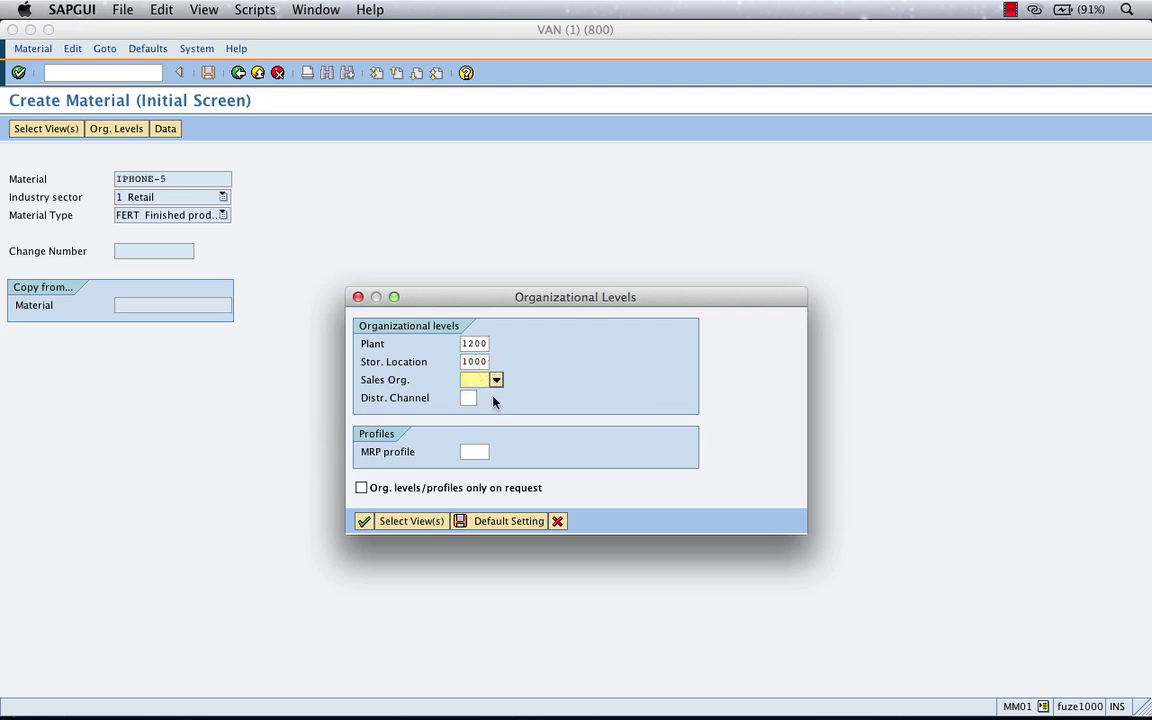
double_click(474, 362)
key(BackSpace)
key(Tab)
text(1000)
key(Tab)
text(10)
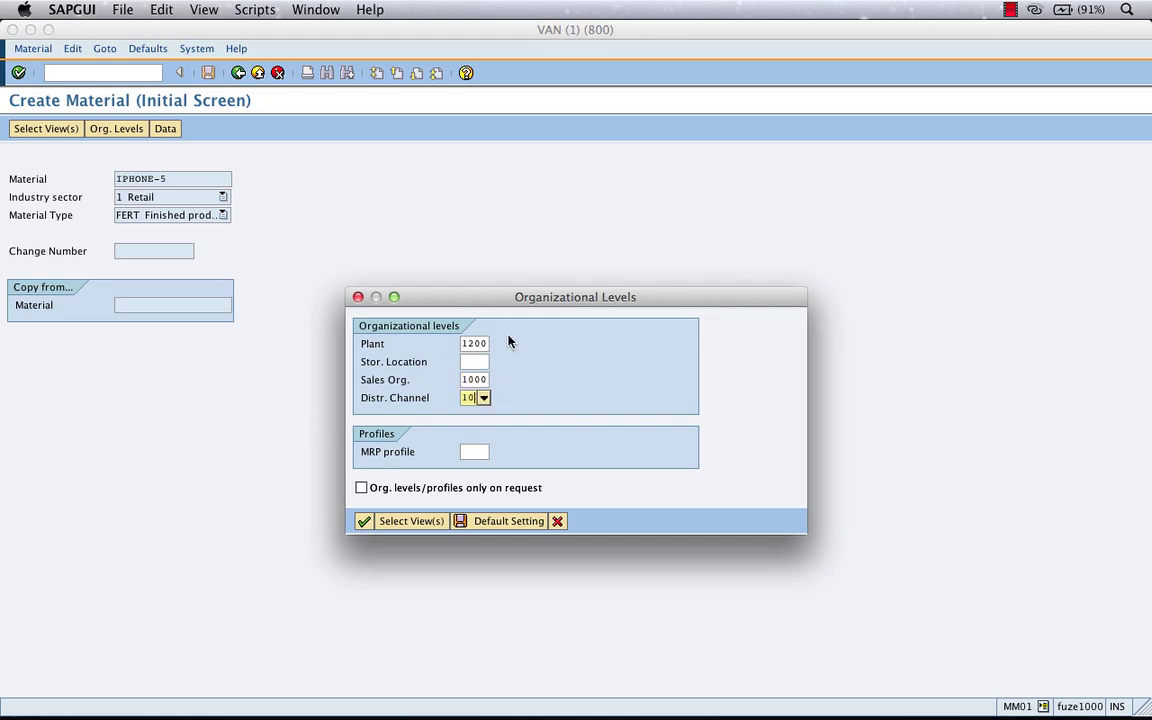
key(Tab)
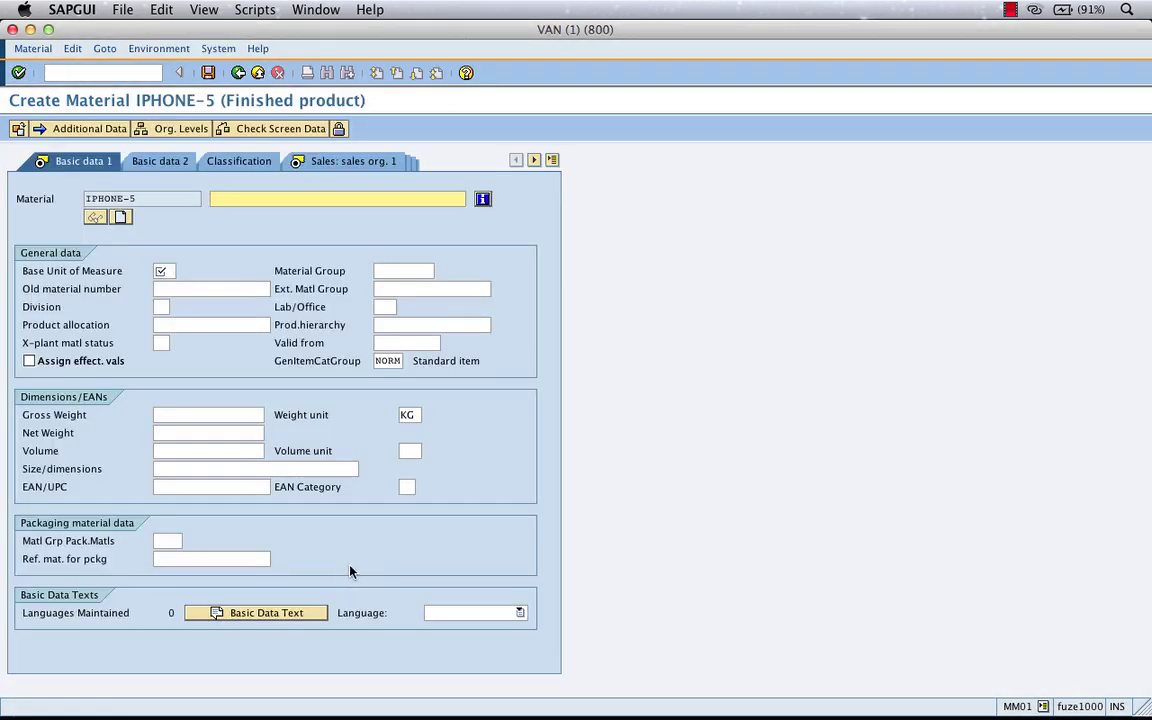
Enter "iPhone V 5 , black ," as the material description and set the base unit of measure to pc
click(235, 199)
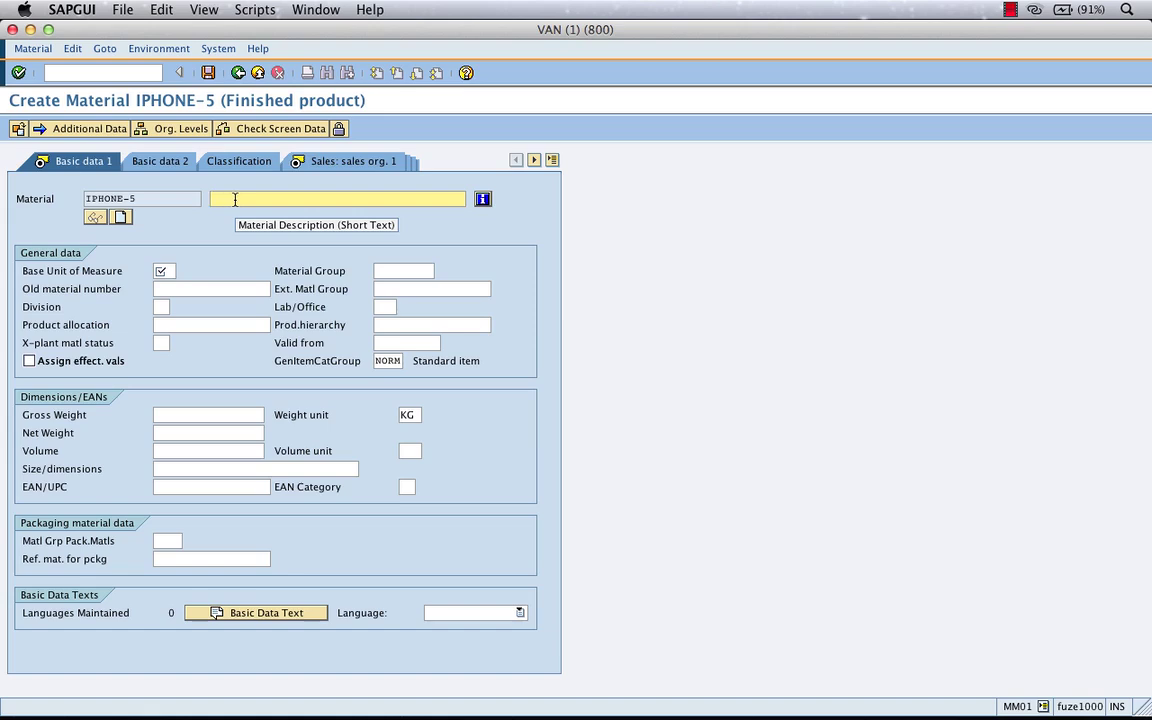
click(150, 196)
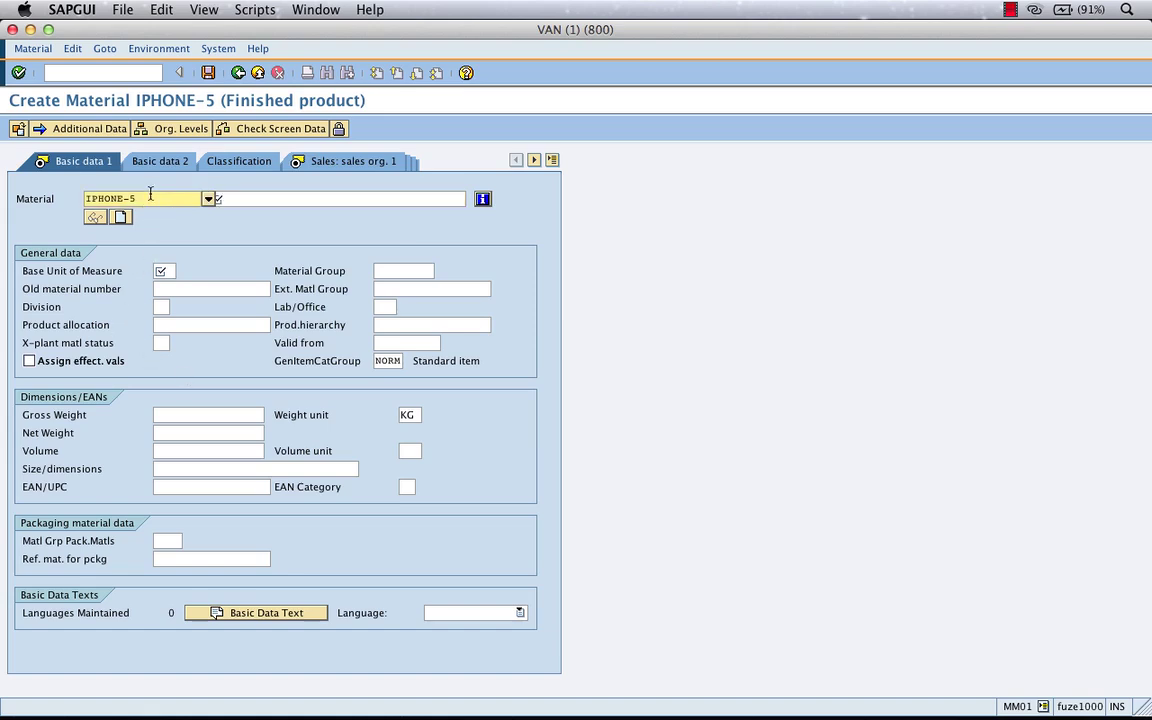
click(240, 203)
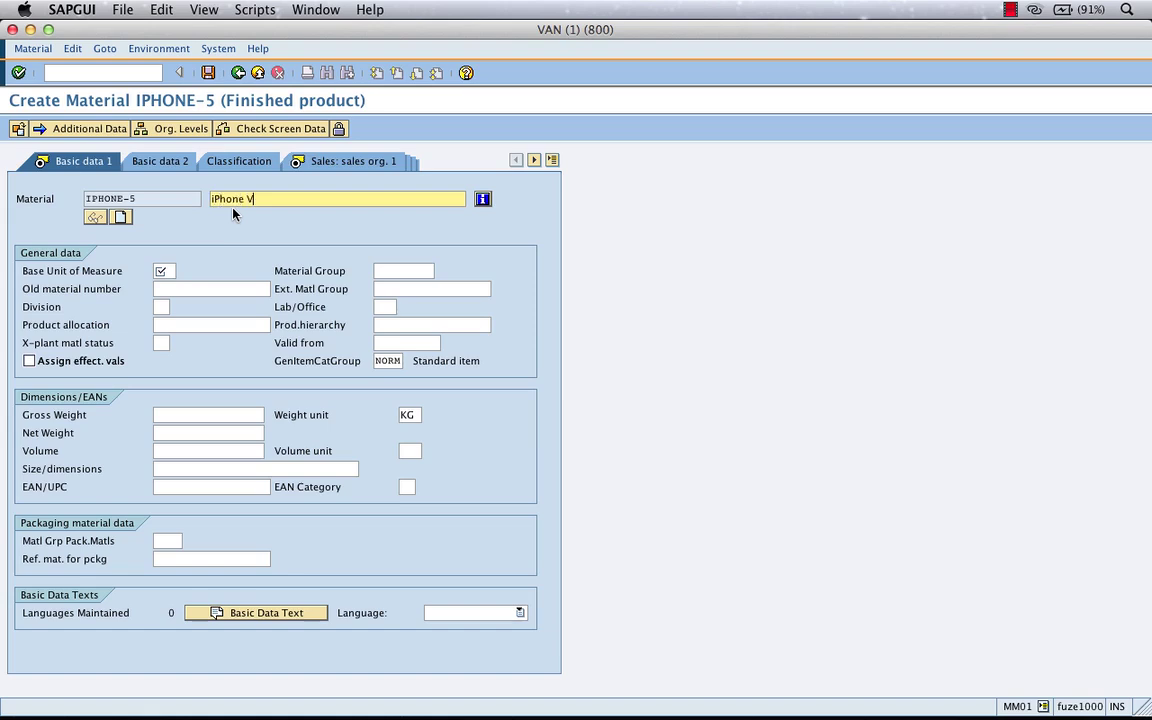
text(, black ,)
click(168, 272)
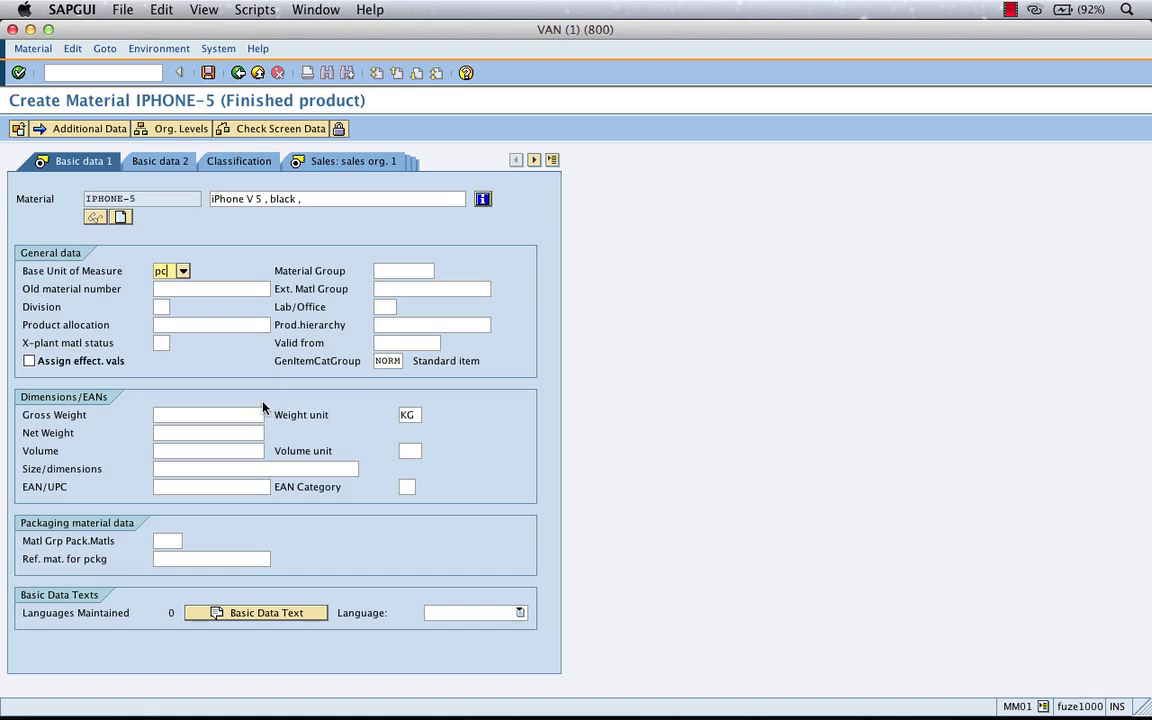
Set the material group to 002 Electronics from its list of possible values
click(411, 270)
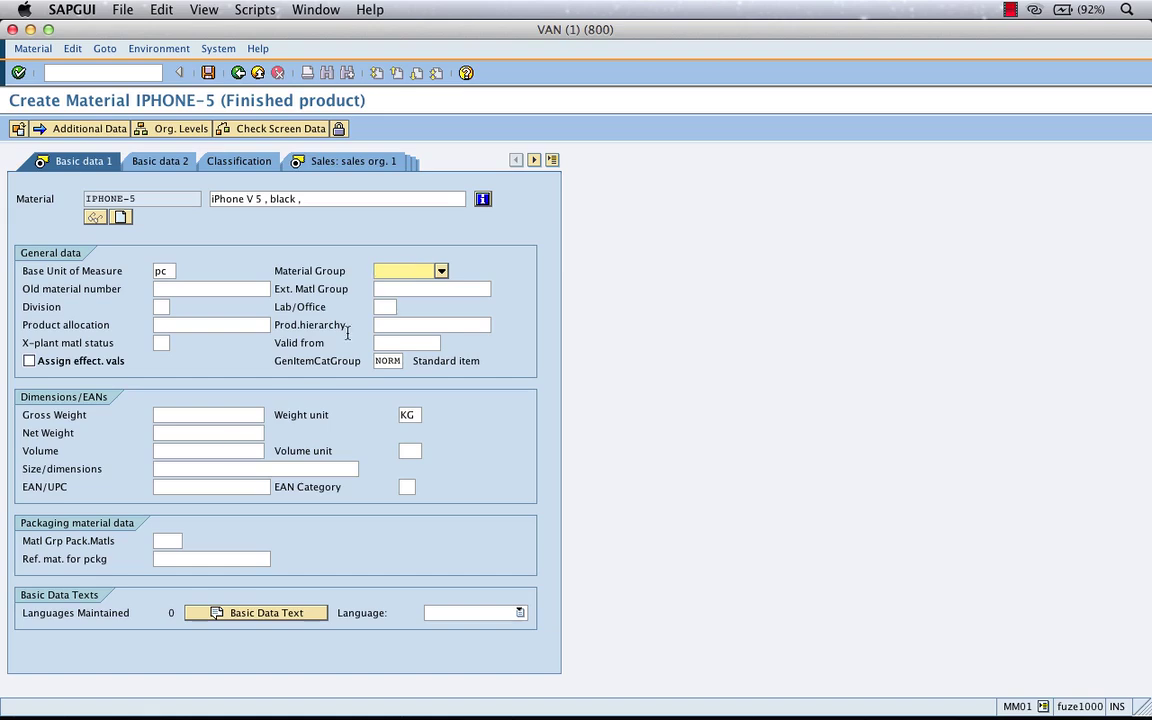
click(442, 272)
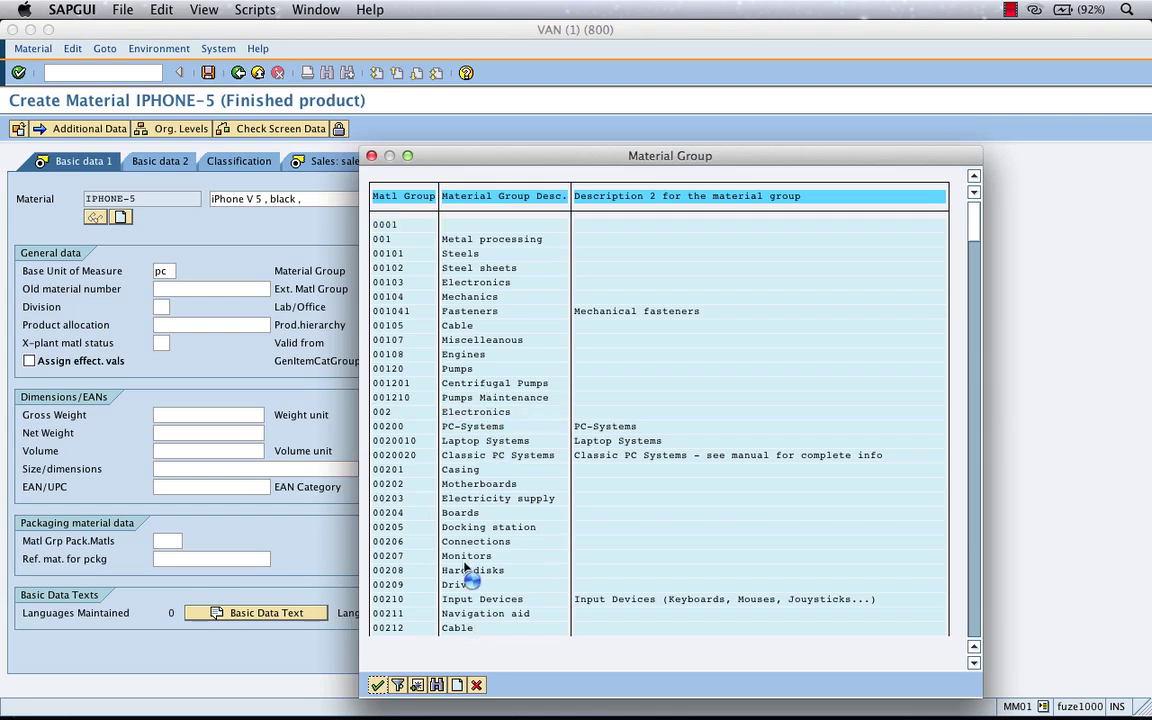
click(446, 601)
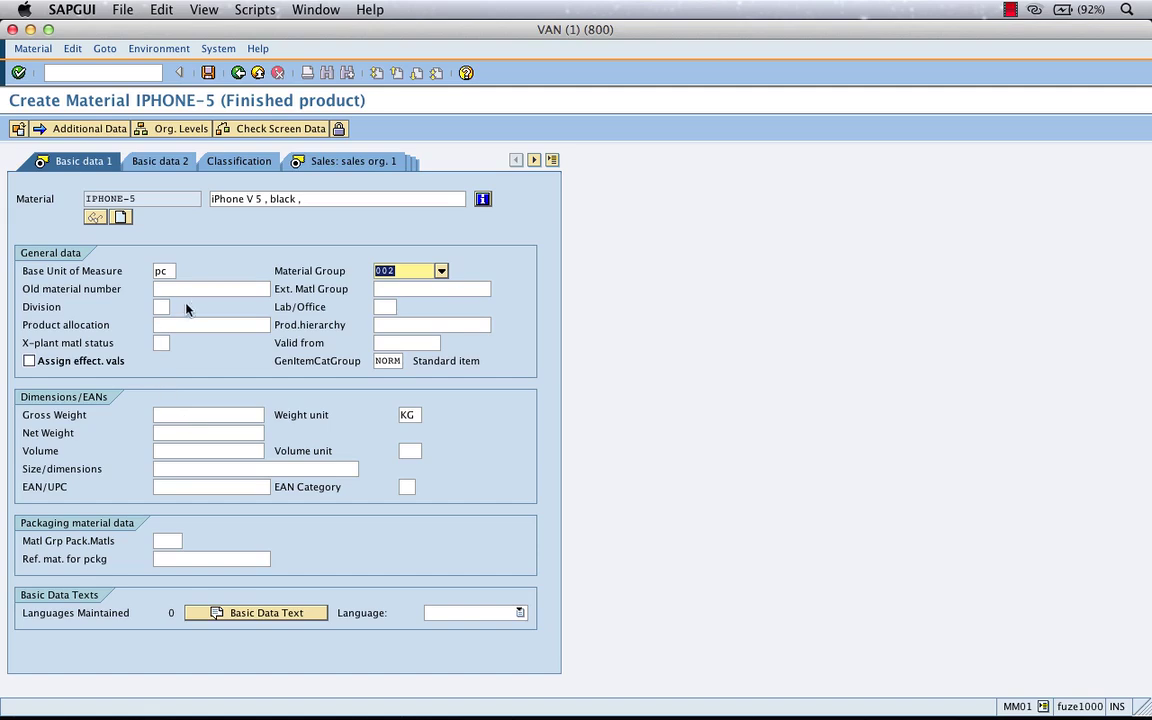
Switch to the whiteboard app and handwrite ERP with a curved arrow leading to SAP in the empty area
click(185, 289)
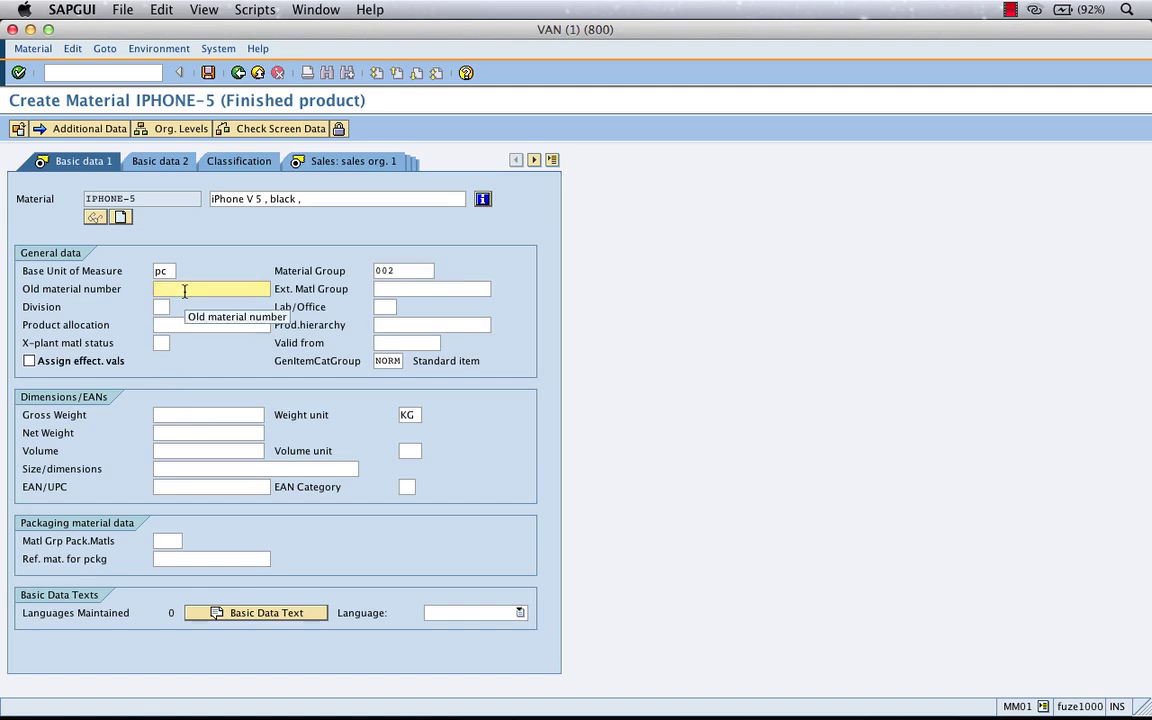
key(super+Tab)
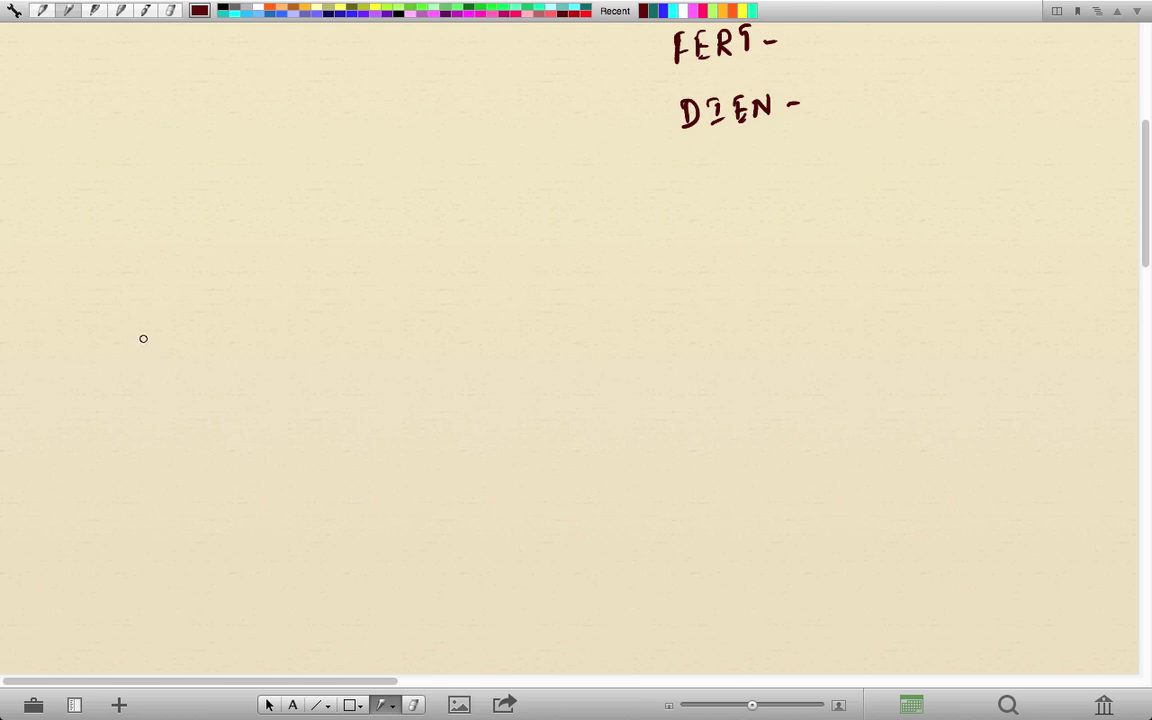
mouse_move(141, 334)
mouse_down()
mouse_move(159, 347)
mouse_move(357, 324)
mouse_up()
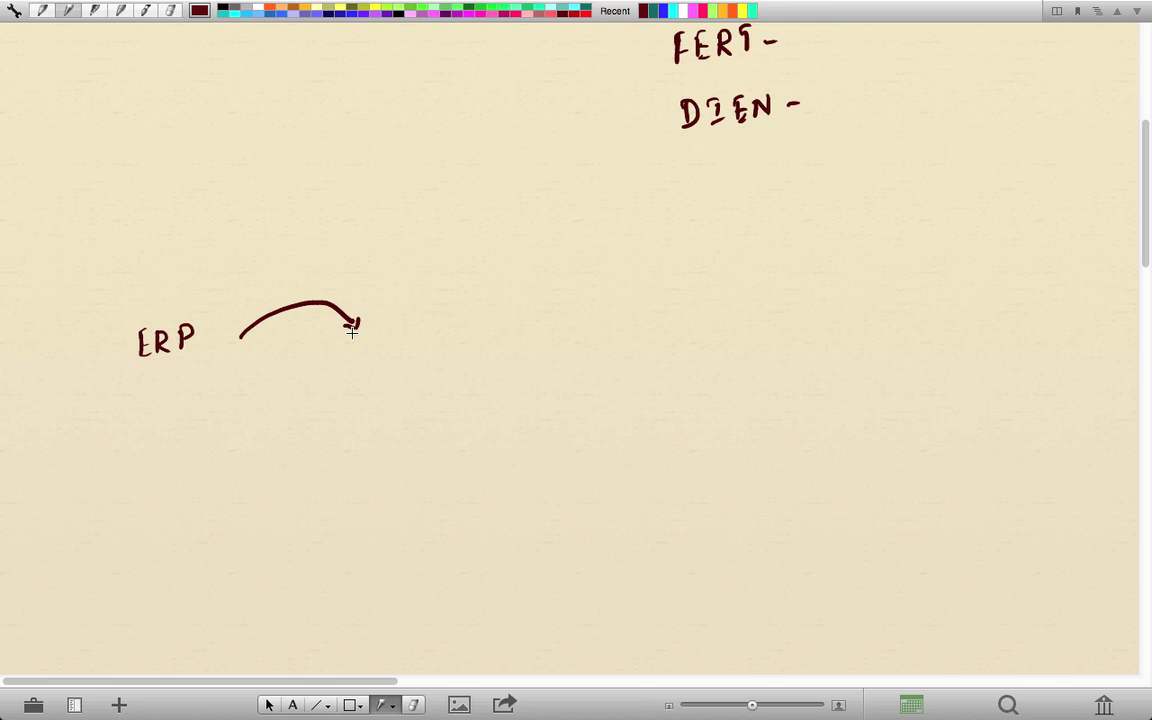
mouse_move(432, 322)
mouse_down()
mouse_move(414, 349)
mouse_move(457, 346)
mouse_move(470, 332)
mouse_up()
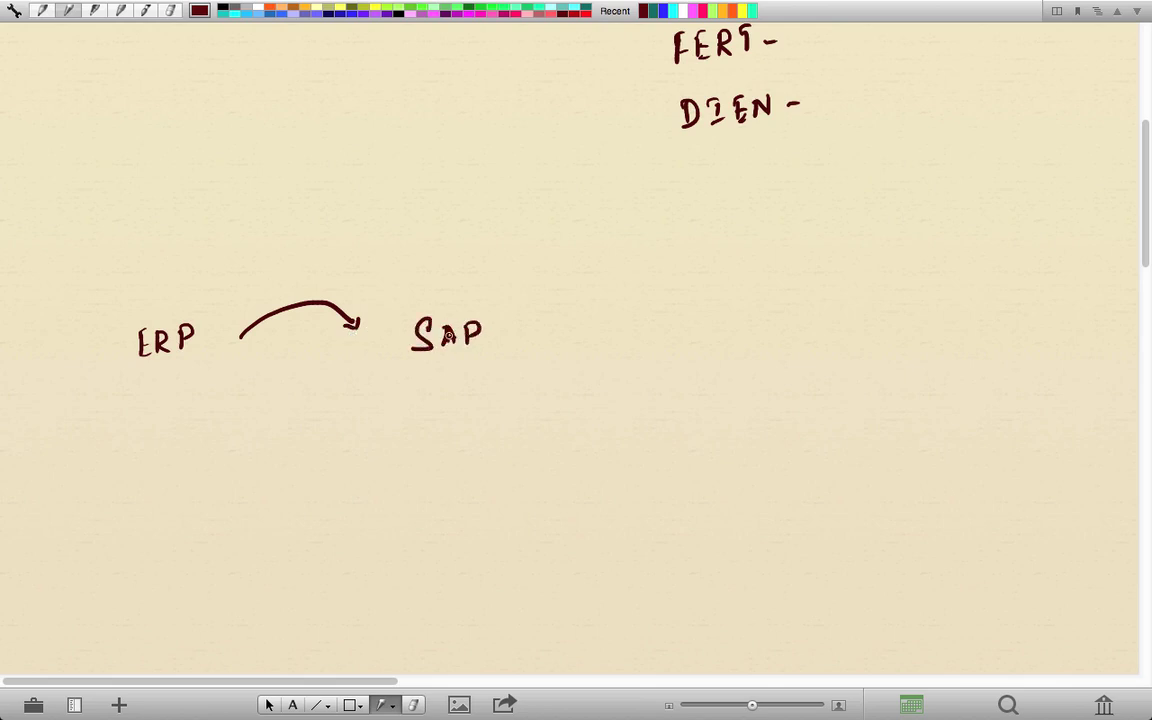
Handwrite iP500 beneath ERP and underline it
drag(71, 425, 90, 438)
click(71, 419)
mouse_move(90, 412)
mouse_down()
mouse_move(92, 427)
mouse_move(120, 424)
mouse_move(115, 433)
mouse_up()
drag(115, 415, 155, 420)
drag(57, 472, 200, 444)
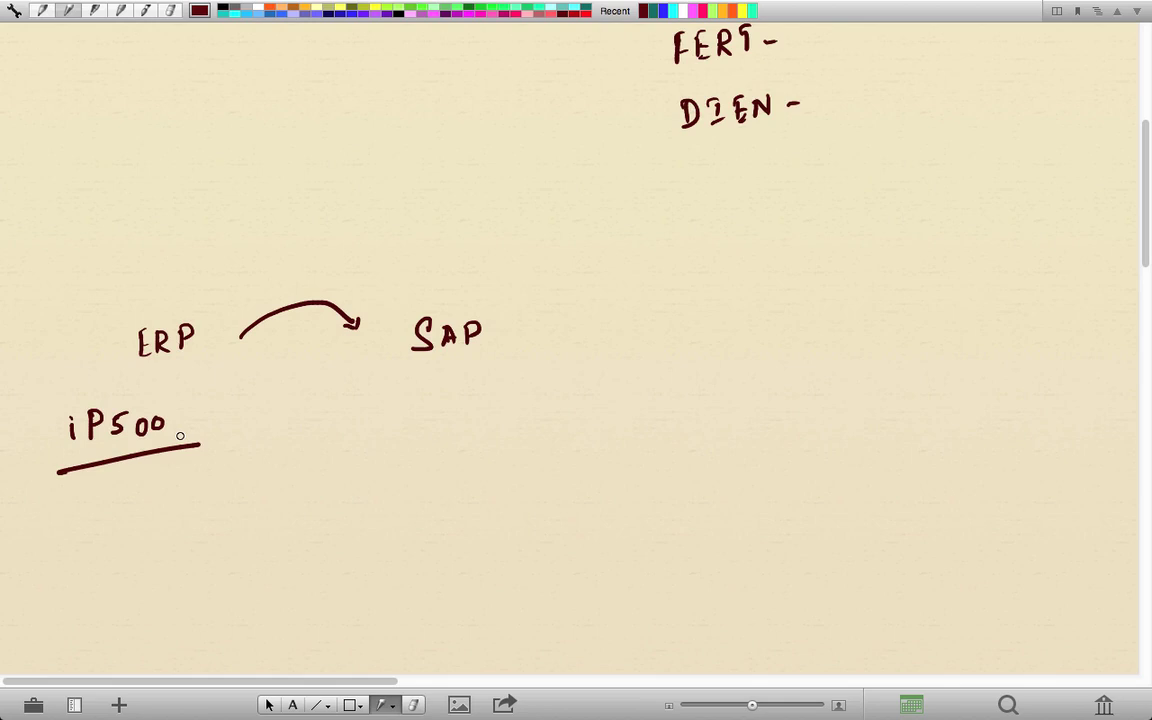
Handwrite iPhone-5 beneath SAP, level with the iP500 entry
mouse_move(414, 420)
mouse_down()
mouse_move(413, 437)
mouse_move(434, 422)
mouse_up()
click(413, 409)
mouse_move(449, 407)
mouse_down()
mouse_move(449, 431)
mouse_move(461, 430)
mouse_up()
drag(472, 416, 525, 417)
mouse_move(534, 403)
mouse_down()
mouse_move(531, 424)
mouse_move(548, 400)
mouse_up()
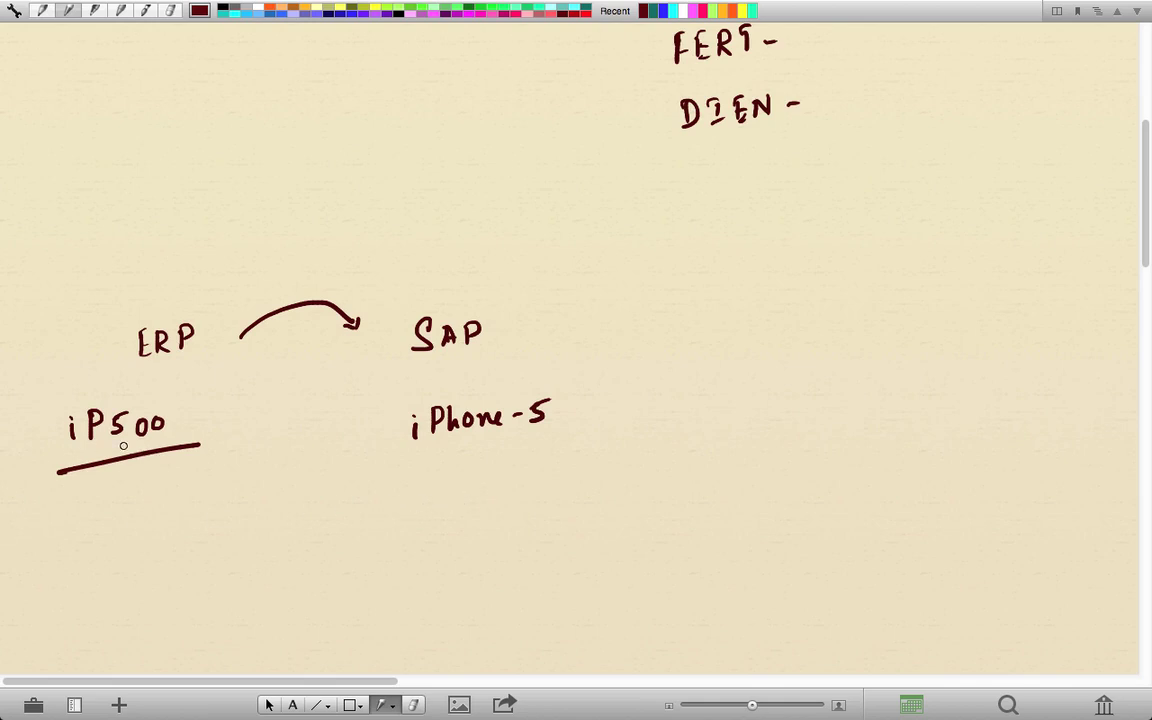
Add a check mark beside iP500, then underline iPhone-5 and draw a box containing iP500 below it
drag(178, 417, 209, 401)
mouse_move(416, 447)
mouse_down()
mouse_move(396, 449)
mouse_move(570, 427)
mouse_up()
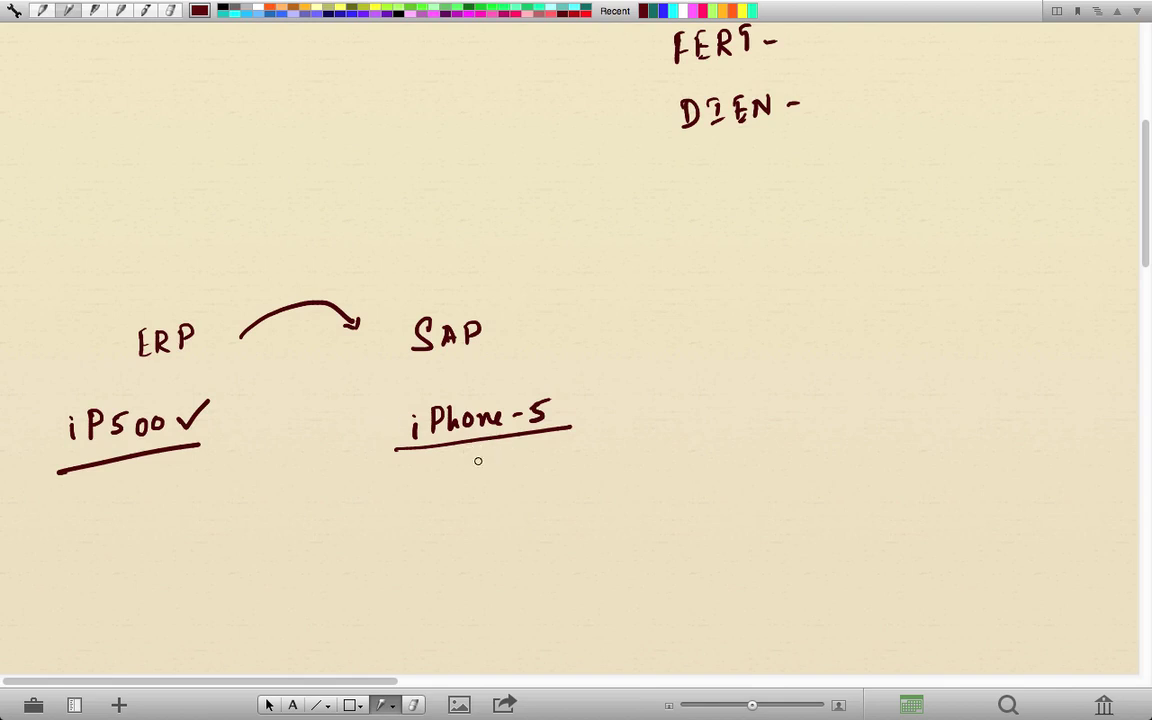
mouse_move(412, 500)
mouse_down()
mouse_move(413, 474)
mouse_move(550, 458)
mouse_move(445, 501)
mouse_move(408, 503)
mouse_move(496, 477)
mouse_up()
click(432, 482)
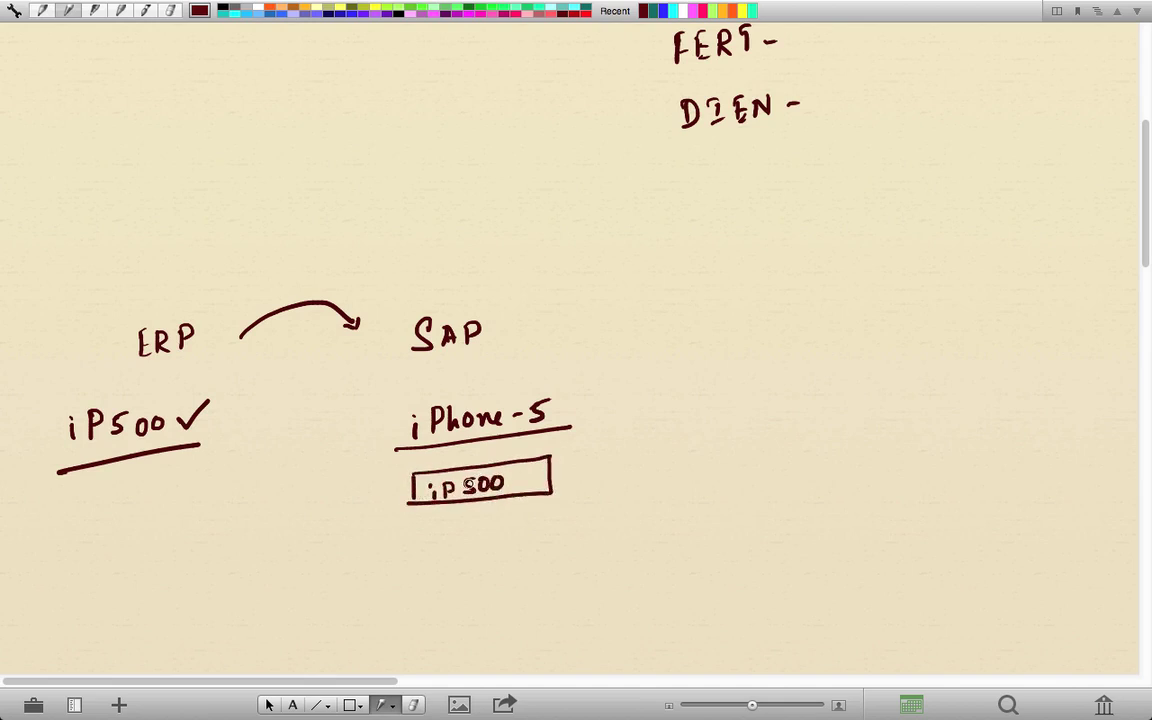
Switch back to SAP and enter ip500 as the old material number
key(super+Tab)
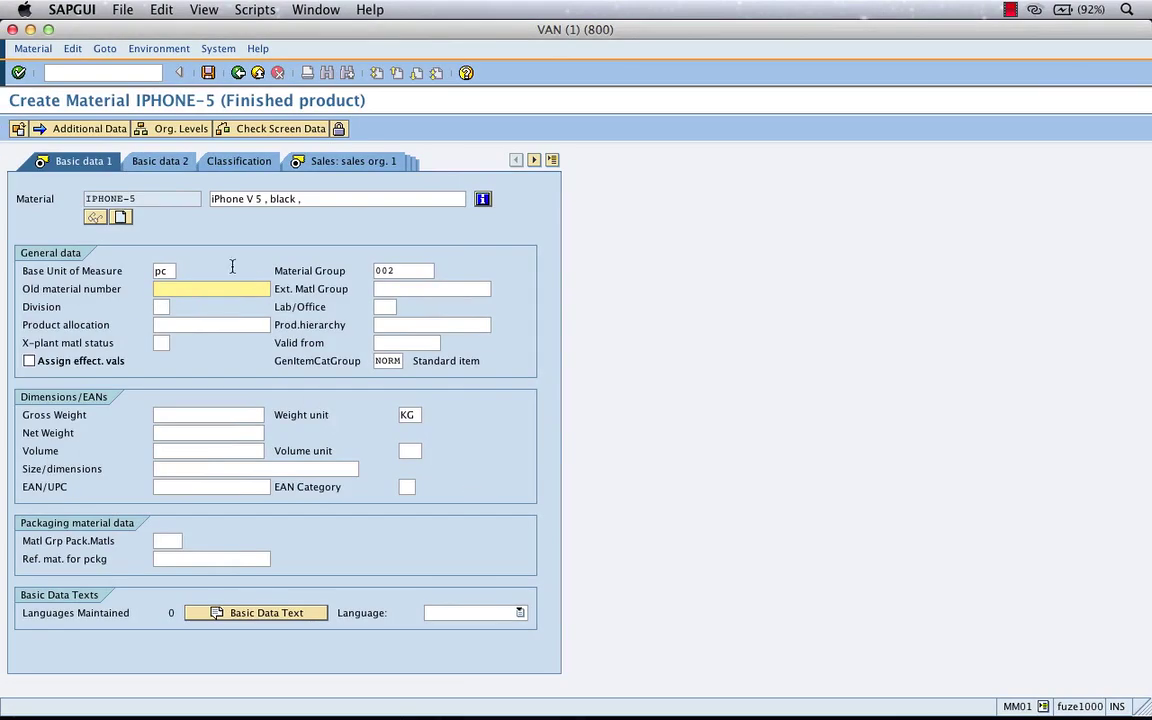
text(ip500)
click(480, 291)
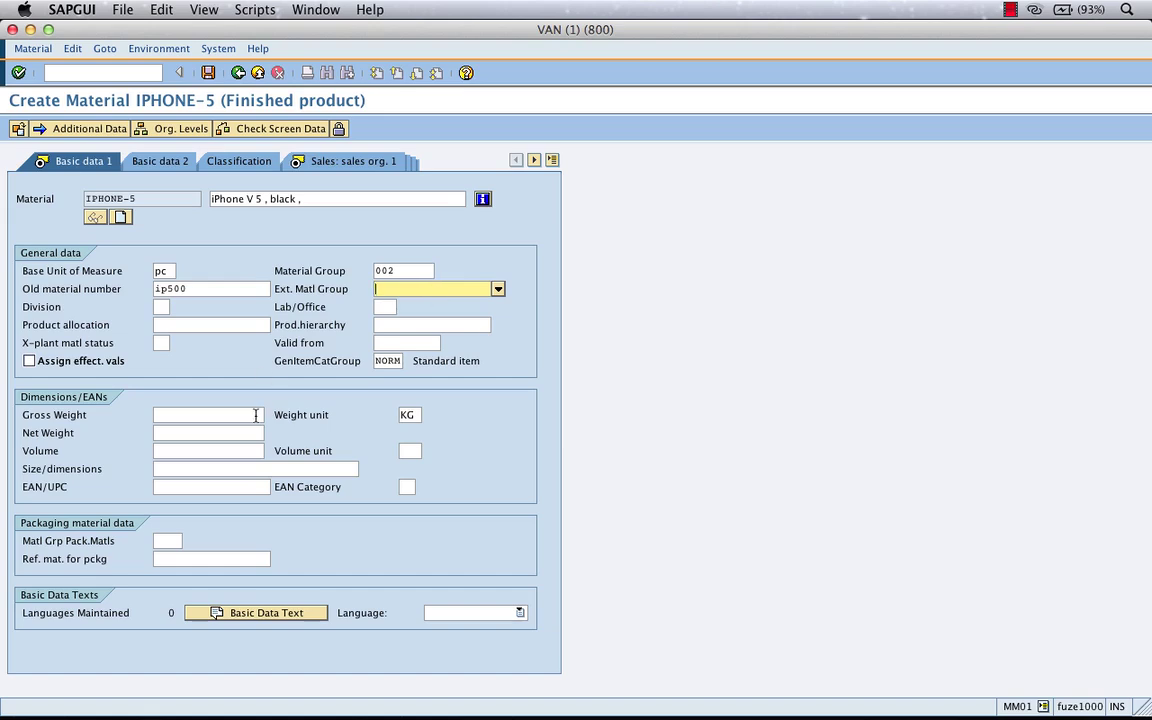
click(165, 308)
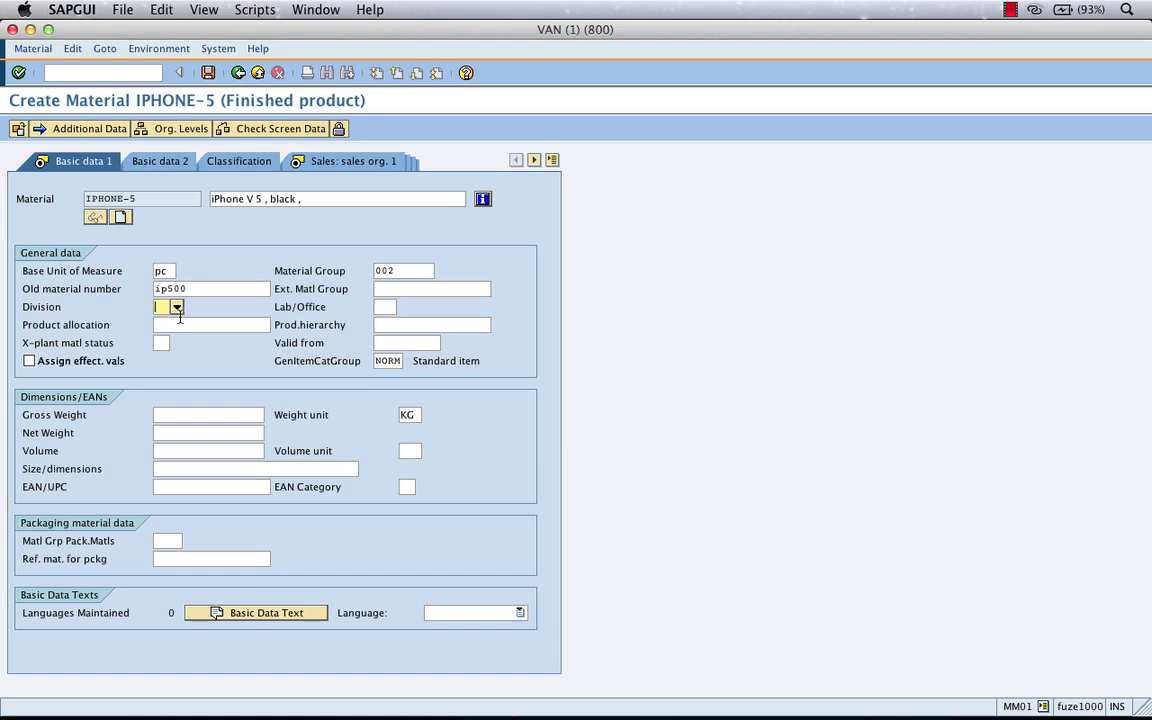
click(385, 307)
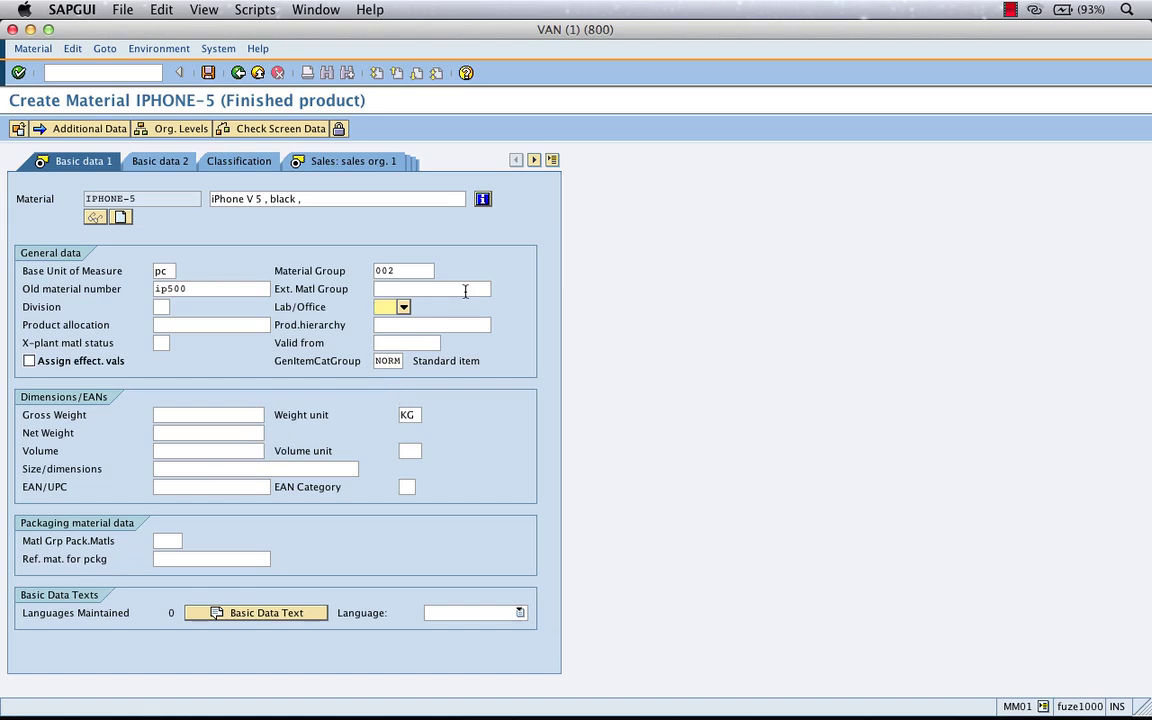
click(440, 325)
click(214, 414)
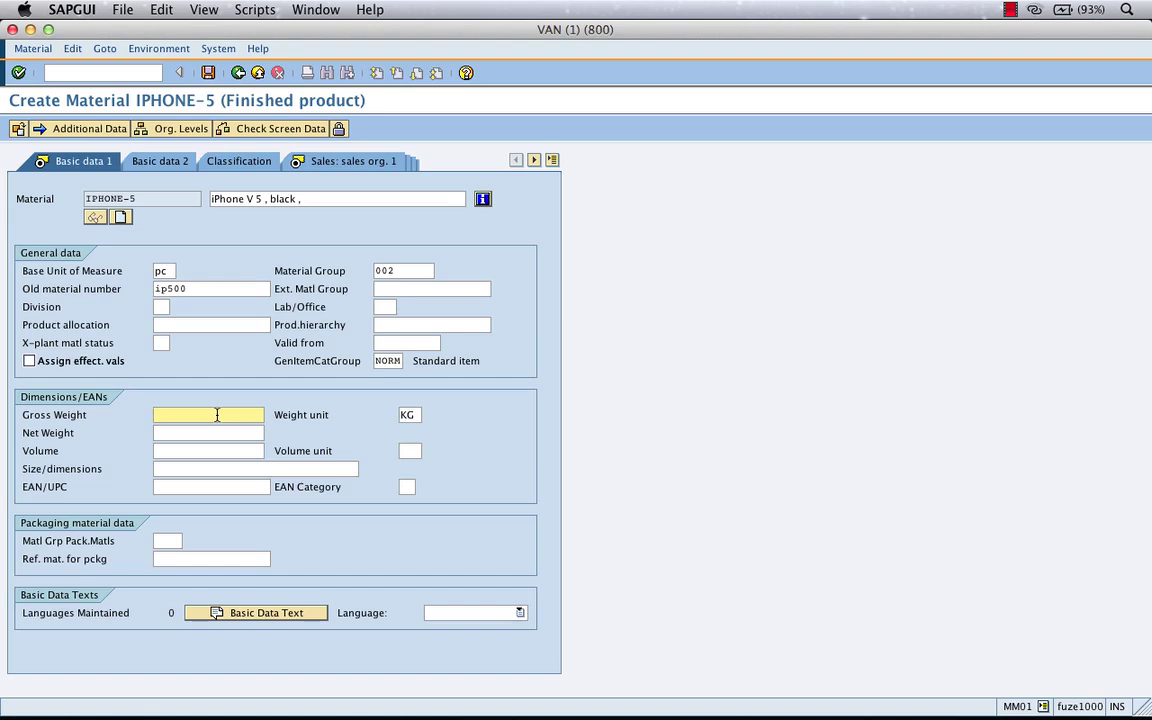
text(.5)
key(Tab)
key(Tab)
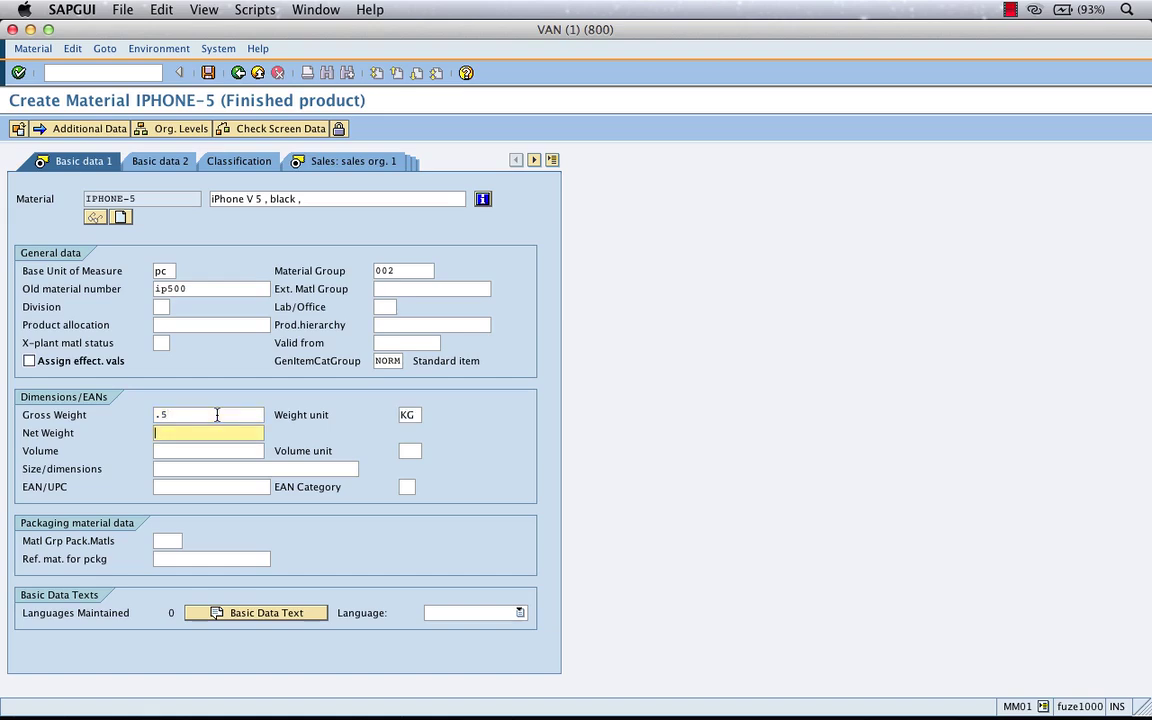
key(shift+Tab)
key(shift+Tab)
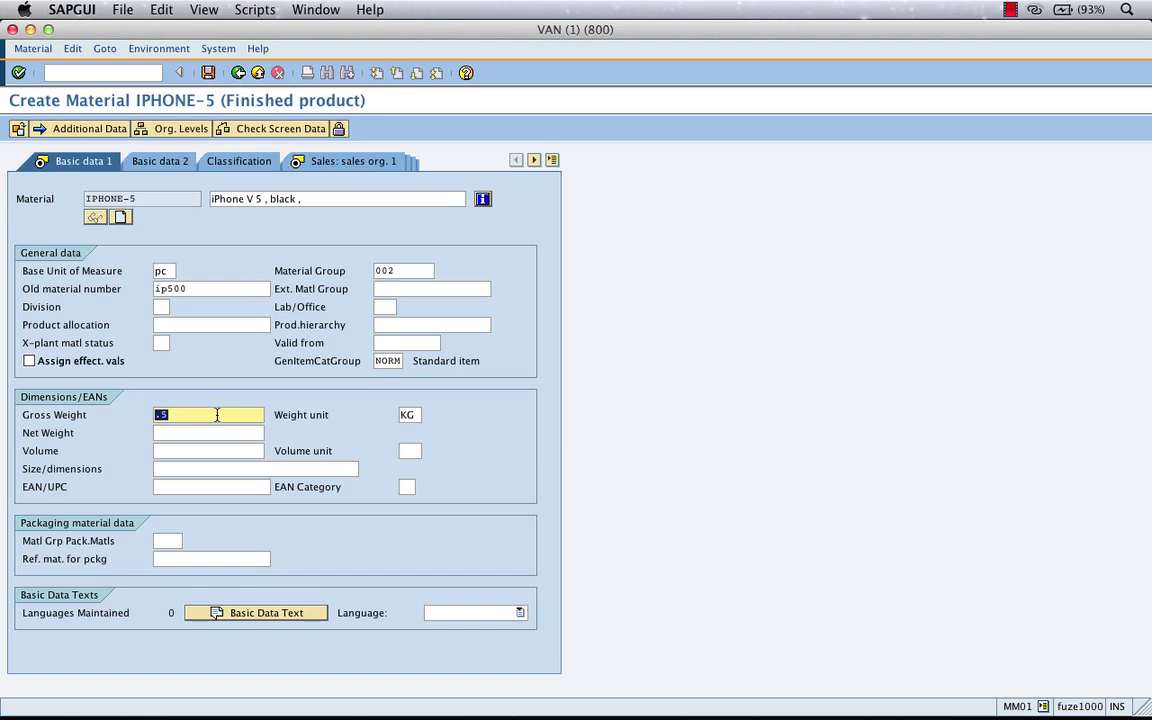
Set the material's gross weight to 1 and its net weight to 0,2 in KG
text(1)
key(Tab)
key(Tab)
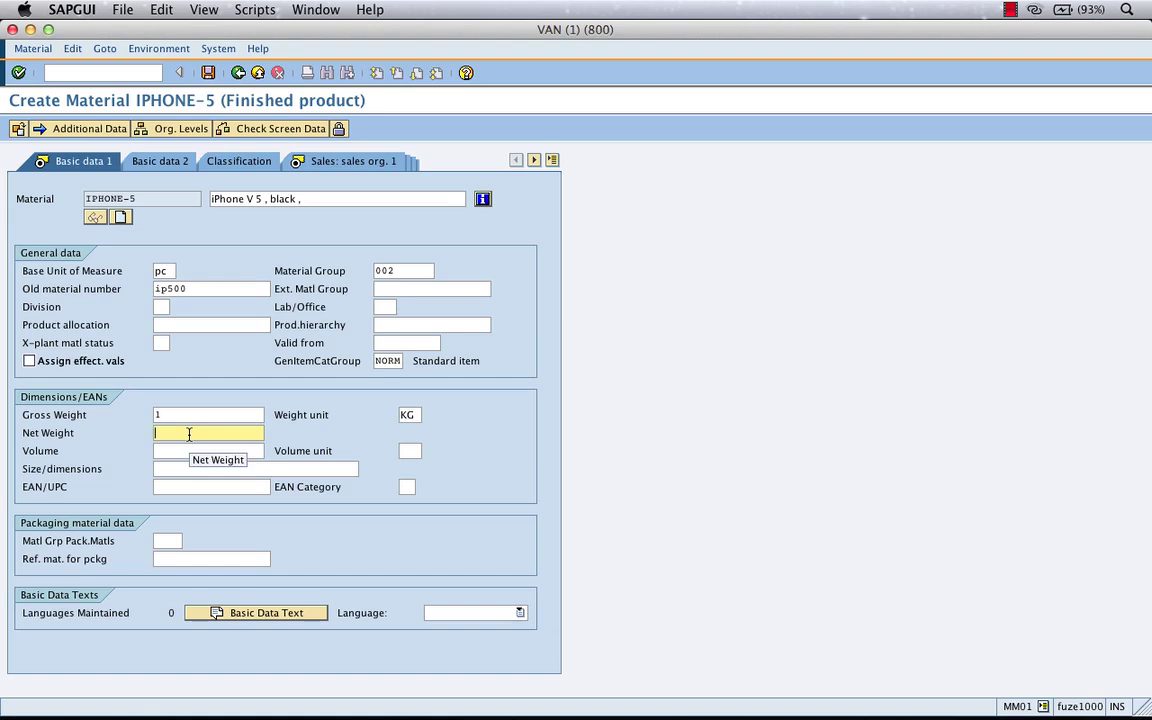
text(0,2)
click(225, 450)
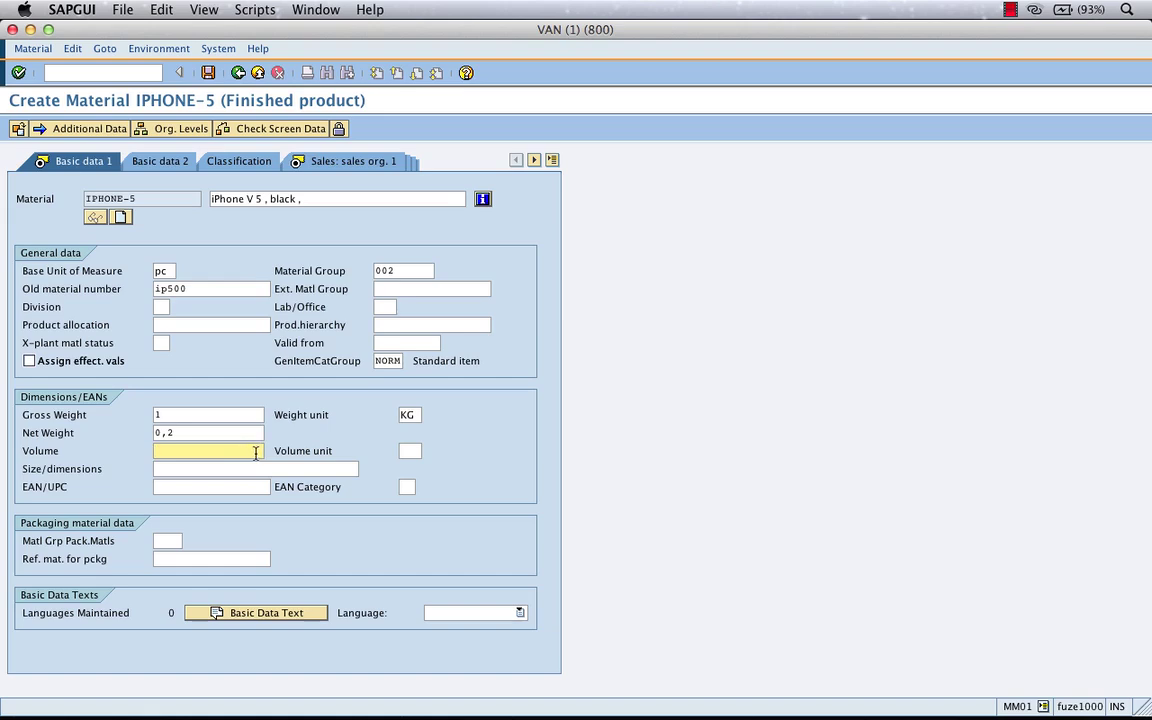
click(410, 451)
click(429, 452)
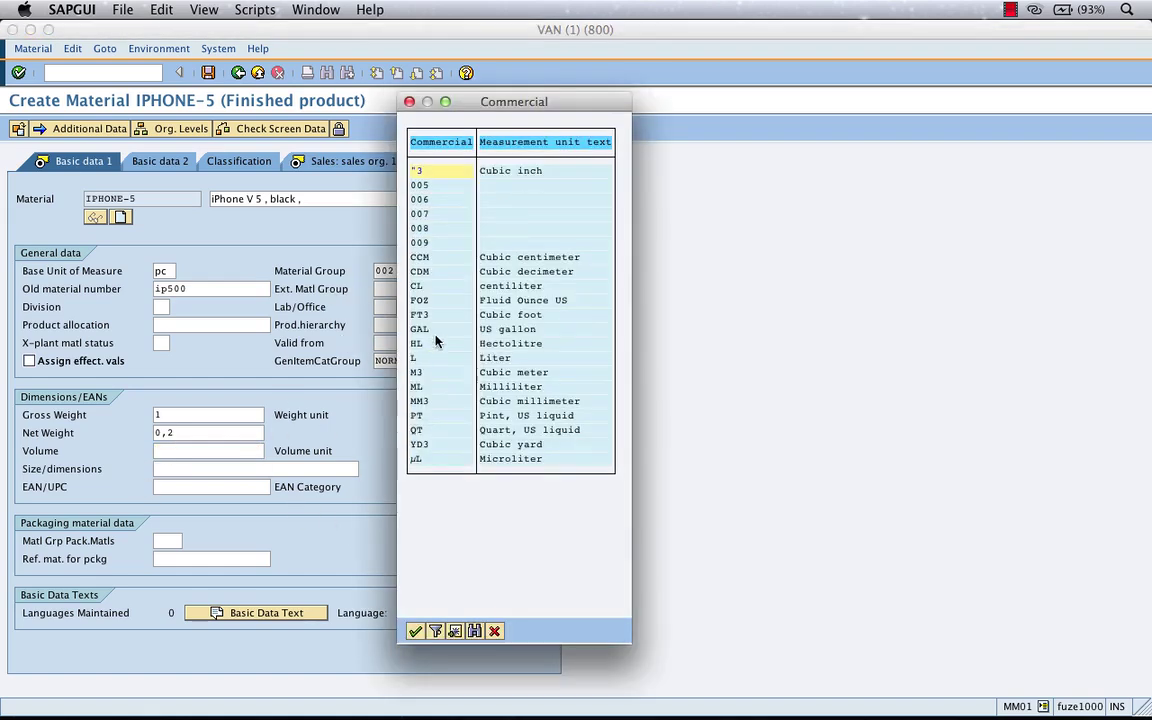
click(494, 631)
click(219, 468)
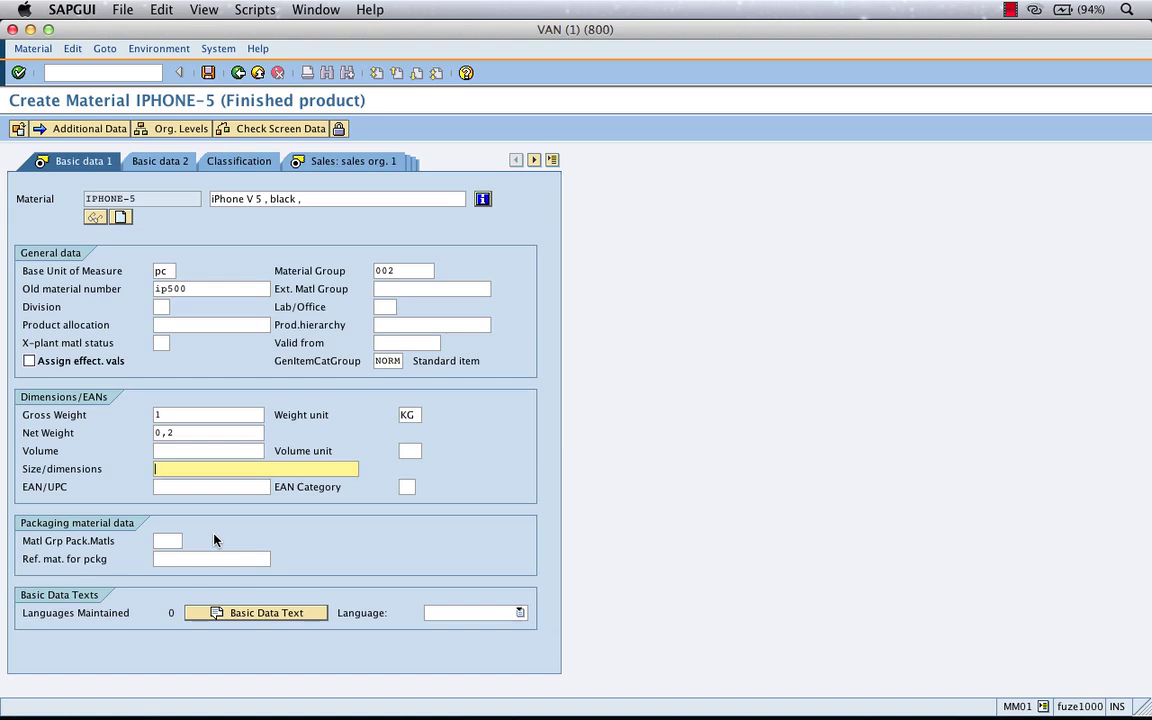
click(200, 487)
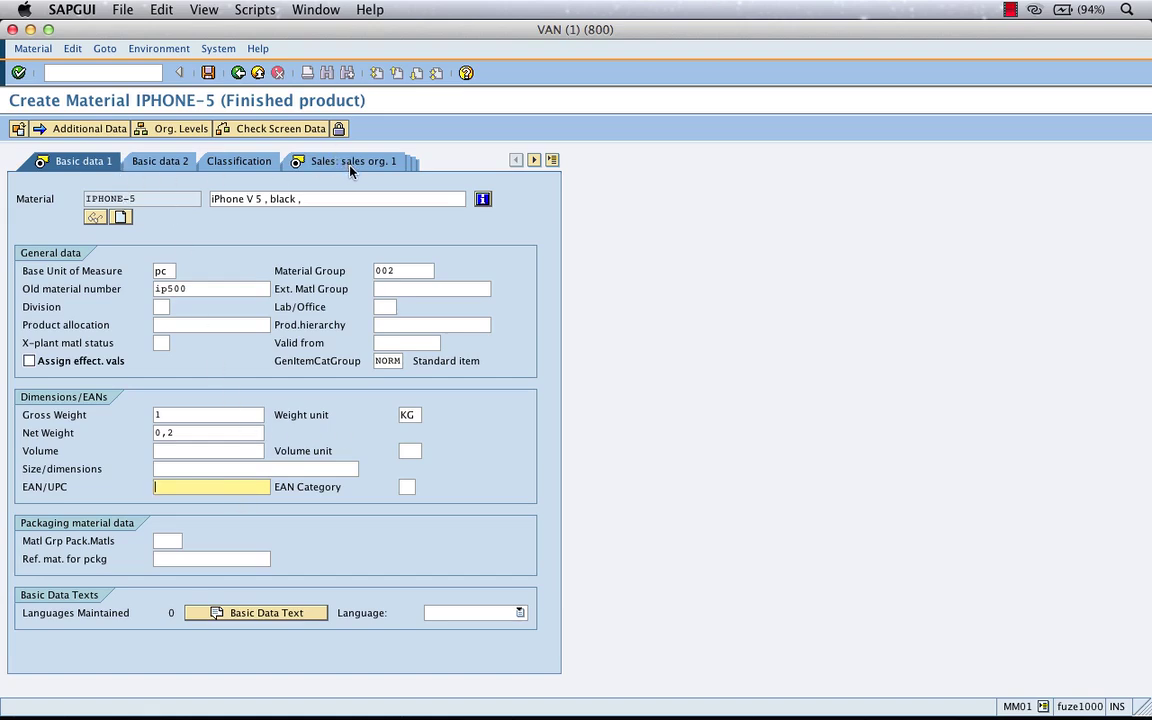
Open the material's additional data and add a DE language line to the descriptions
click(109, 134)
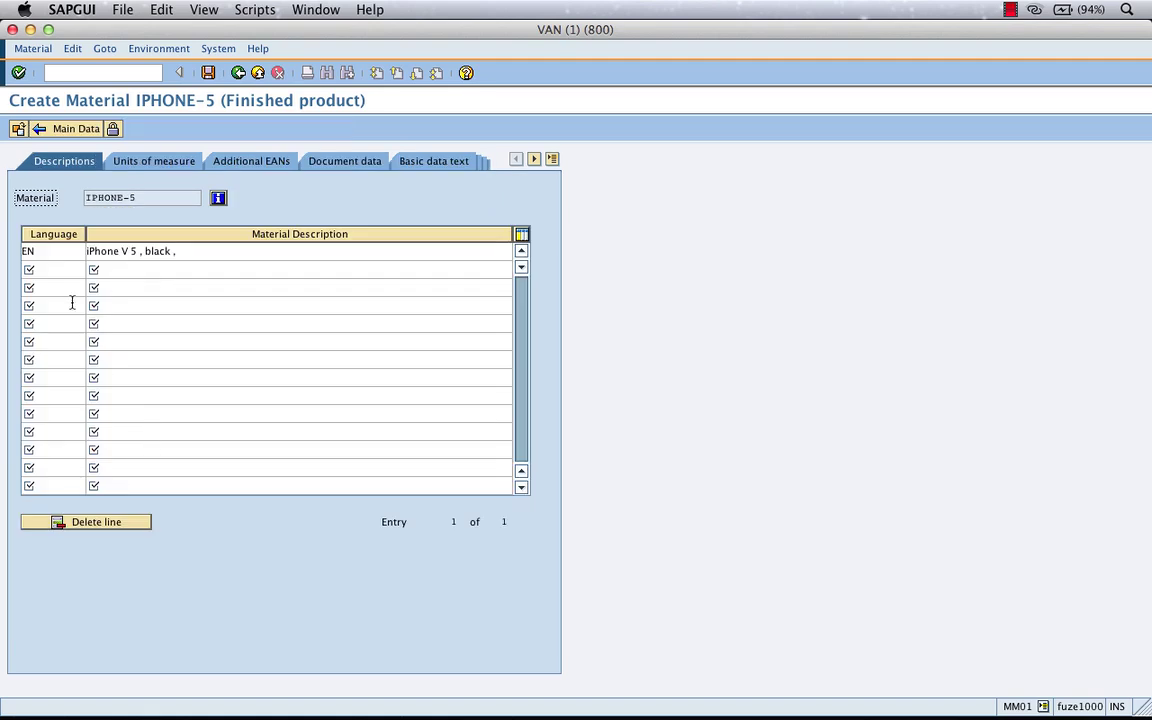
click(46, 270)
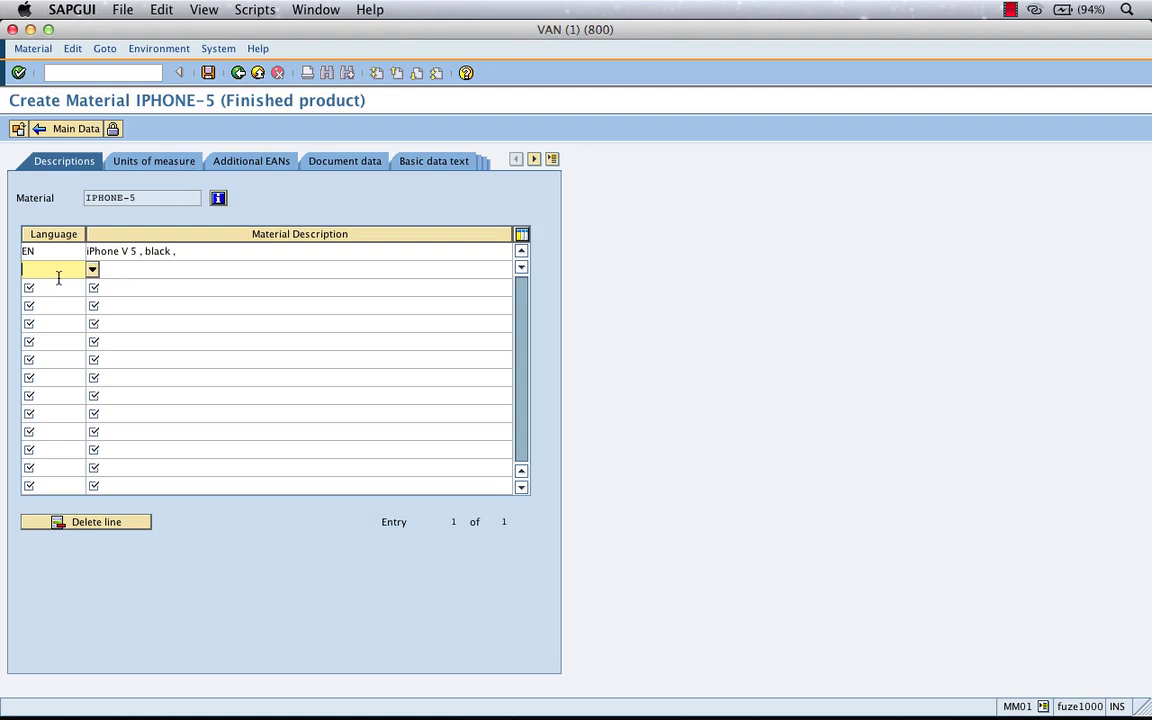
text(DE)
click(157, 271)
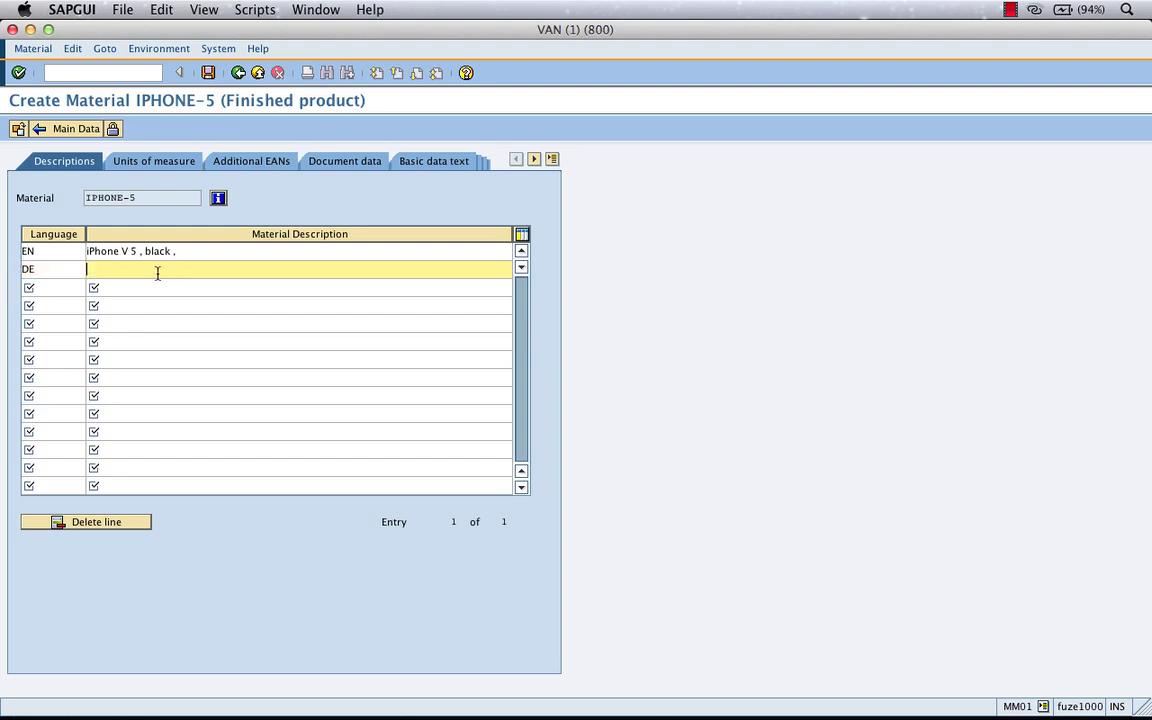
Copy the English description "iPhone V 5 , black ," into the DE line and adjust its ending
drag(190, 252, 68, 254)
key(super+c)
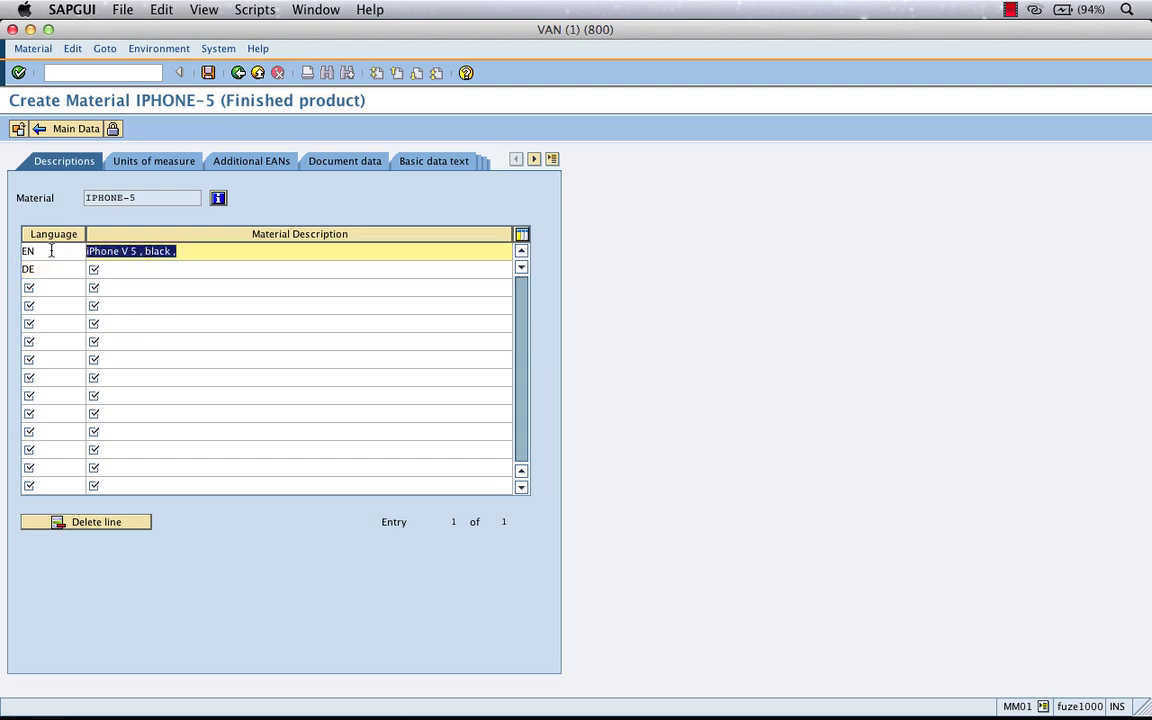
click(128, 268)
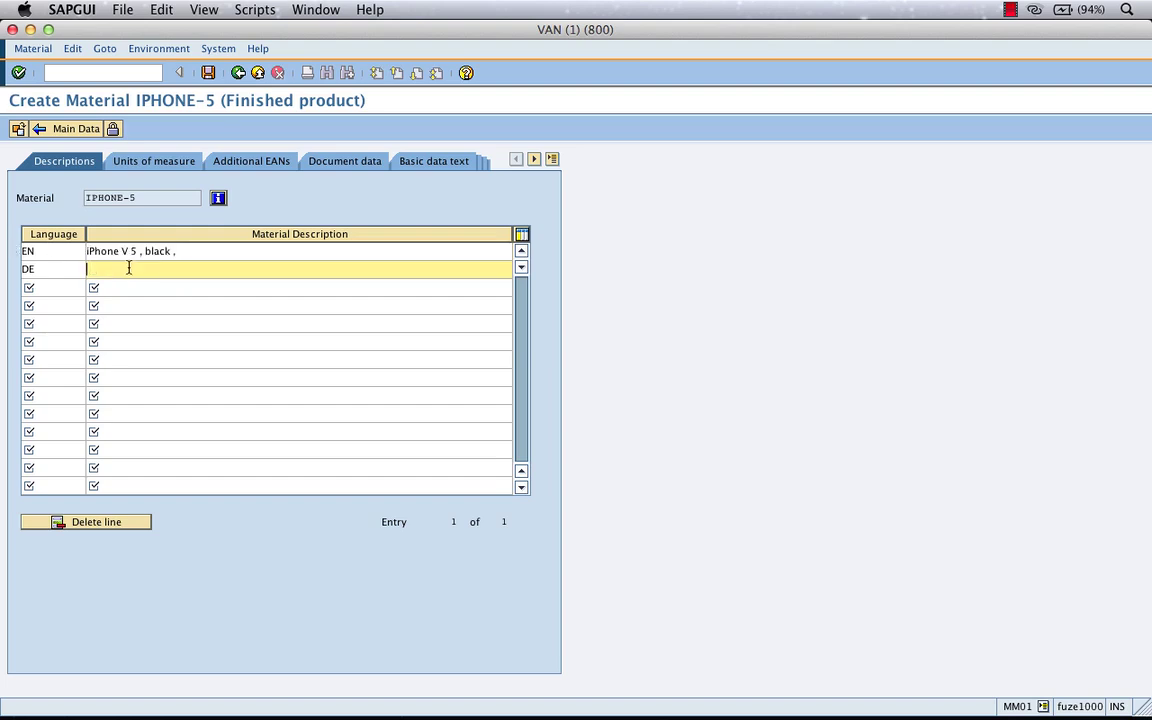
key(super+v)
key(BackSpace)
key(BackSpace)
text(k)
Return to the material's main data and proceed to the Sales: sales org. 1 view
click(87, 131)
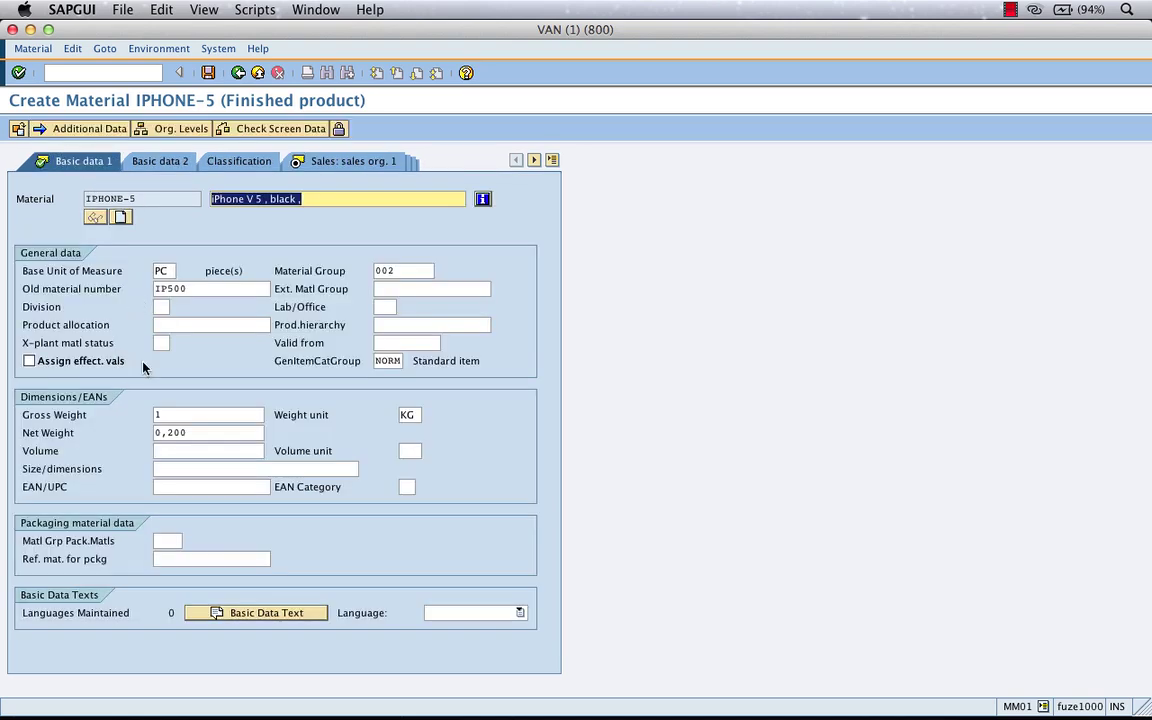
click(18, 73)
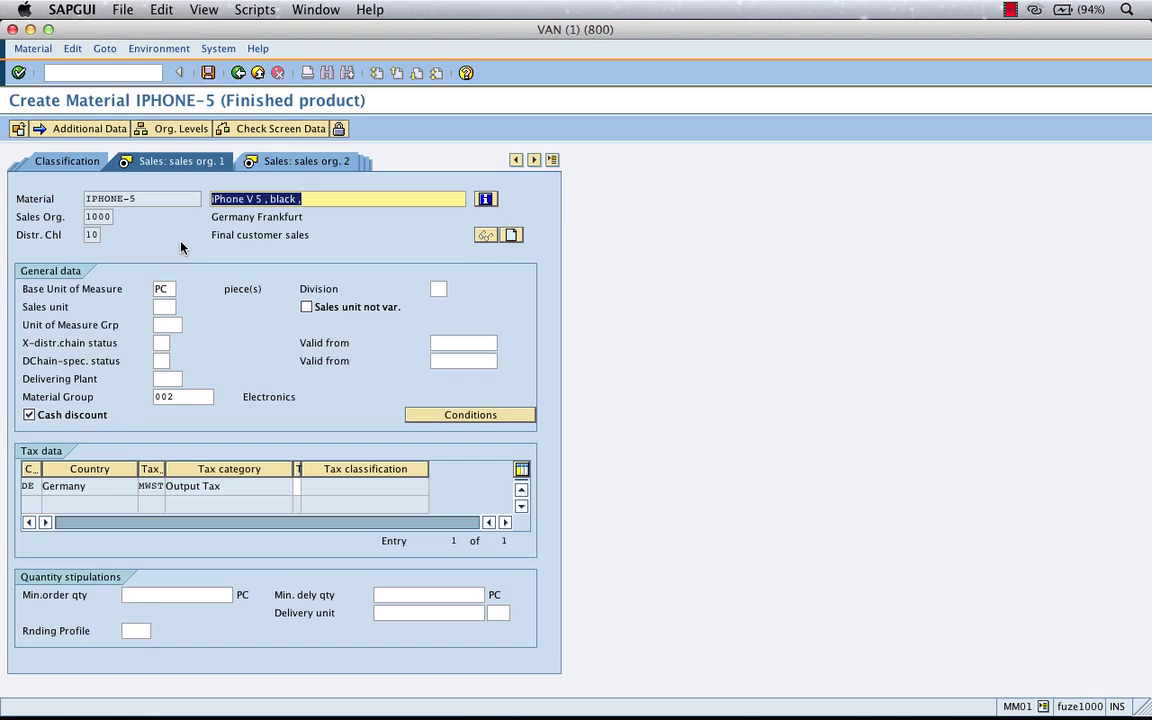
click(164, 305)
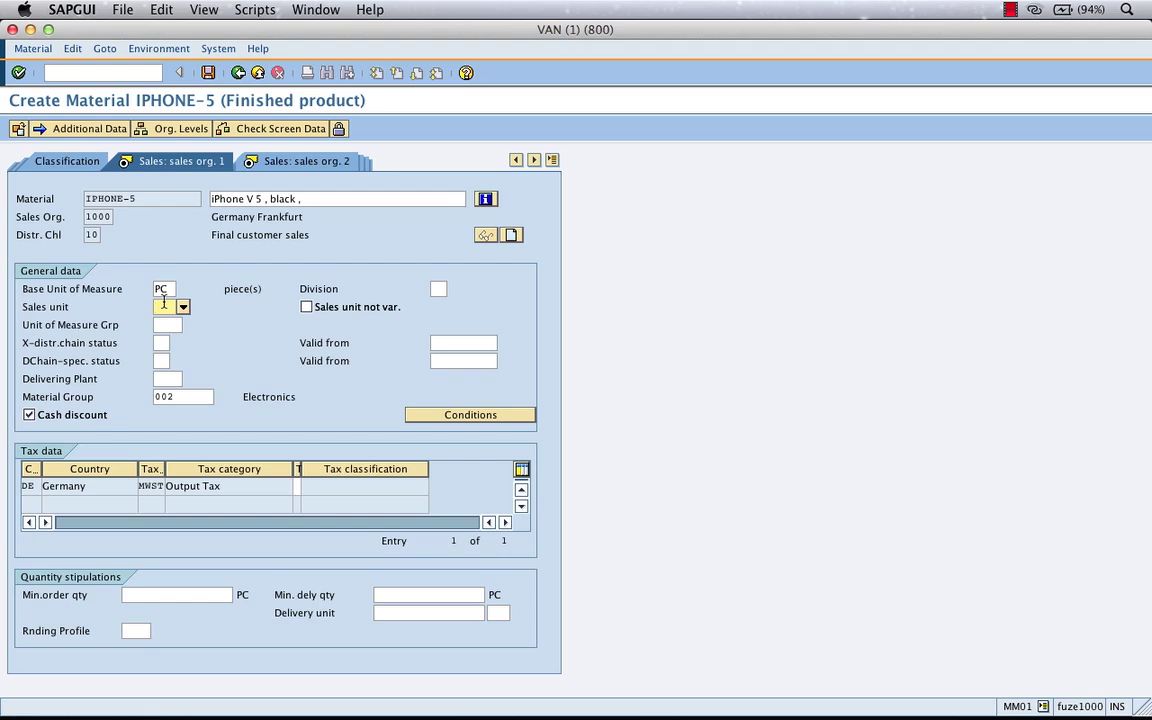
Switch to the whiteboard and handwrite an underlined Coke in the empty area below, with an arrow pointing to it
key(super+Tab)
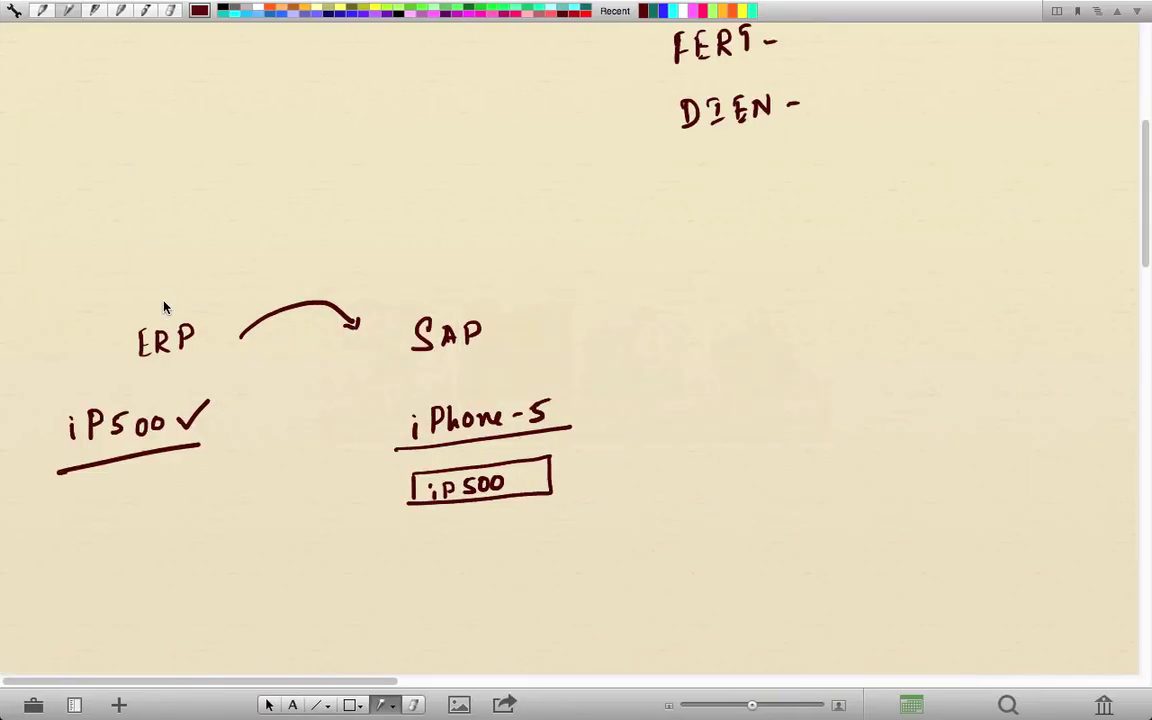
scroll(164, 304, down, 5)
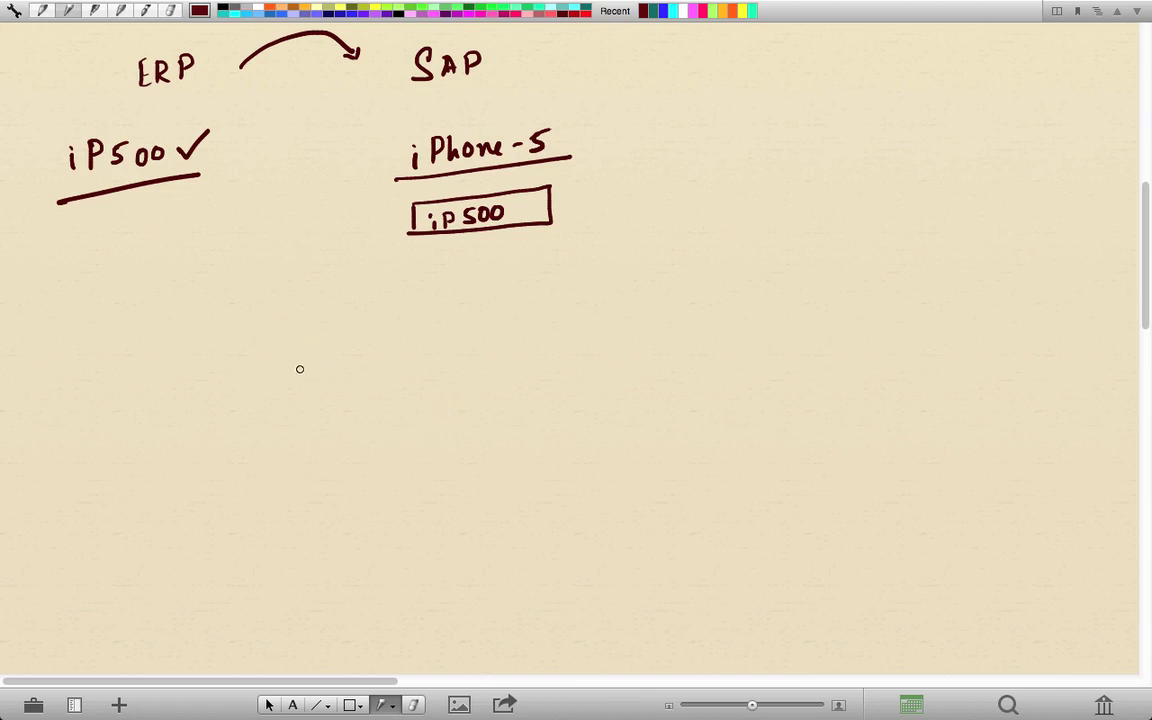
mouse_move(293, 349)
mouse_down()
mouse_move(292, 382)
mouse_move(306, 366)
mouse_move(326, 380)
mouse_up()
drag(333, 370, 346, 375)
drag(265, 401, 358, 392)
drag(447, 337, 362, 357)
drag(381, 345, 385, 361)
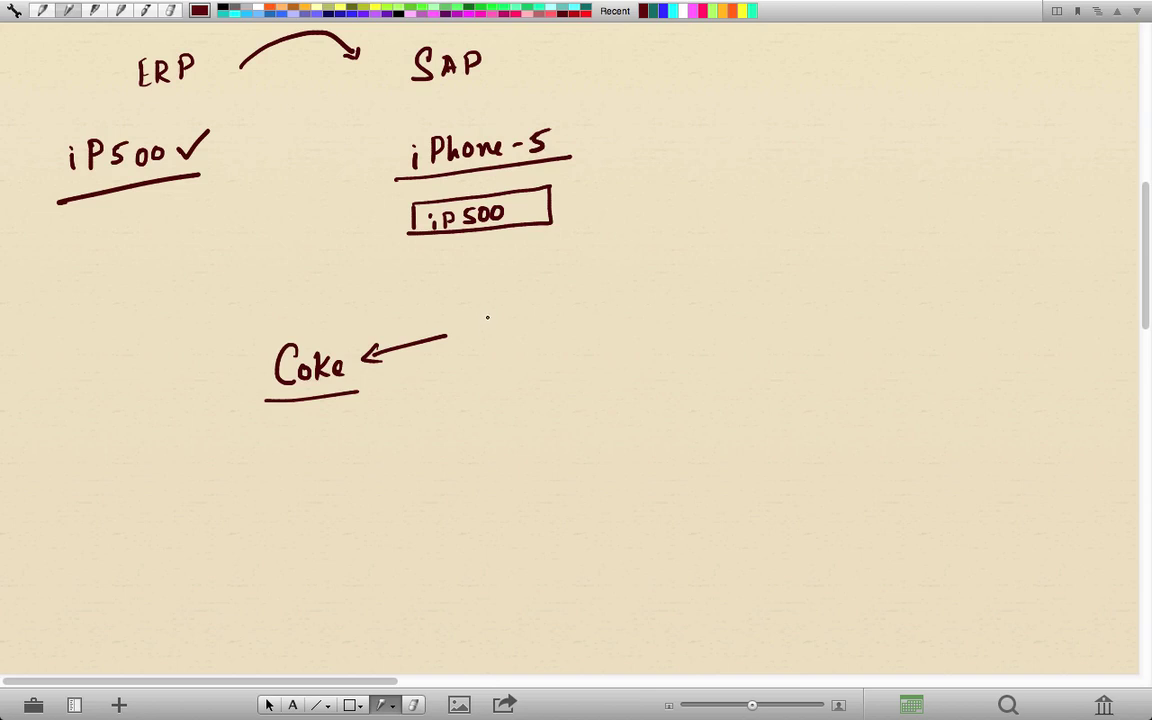
Handwrite Gallons at the tail of the arrow to Coke and underline it
mouse_move(490, 305)
mouse_down()
mouse_move(478, 306)
mouse_move(492, 351)
mouse_up()
drag(507, 322, 514, 333)
mouse_move(520, 305)
mouse_down()
mouse_move(522, 336)
mouse_move(547, 314)
mouse_up()
mouse_move(553, 330)
mouse_down()
mouse_move(560, 318)
mouse_move(566, 330)
mouse_up()
drag(578, 310, 569, 331)
drag(456, 365, 600, 328)
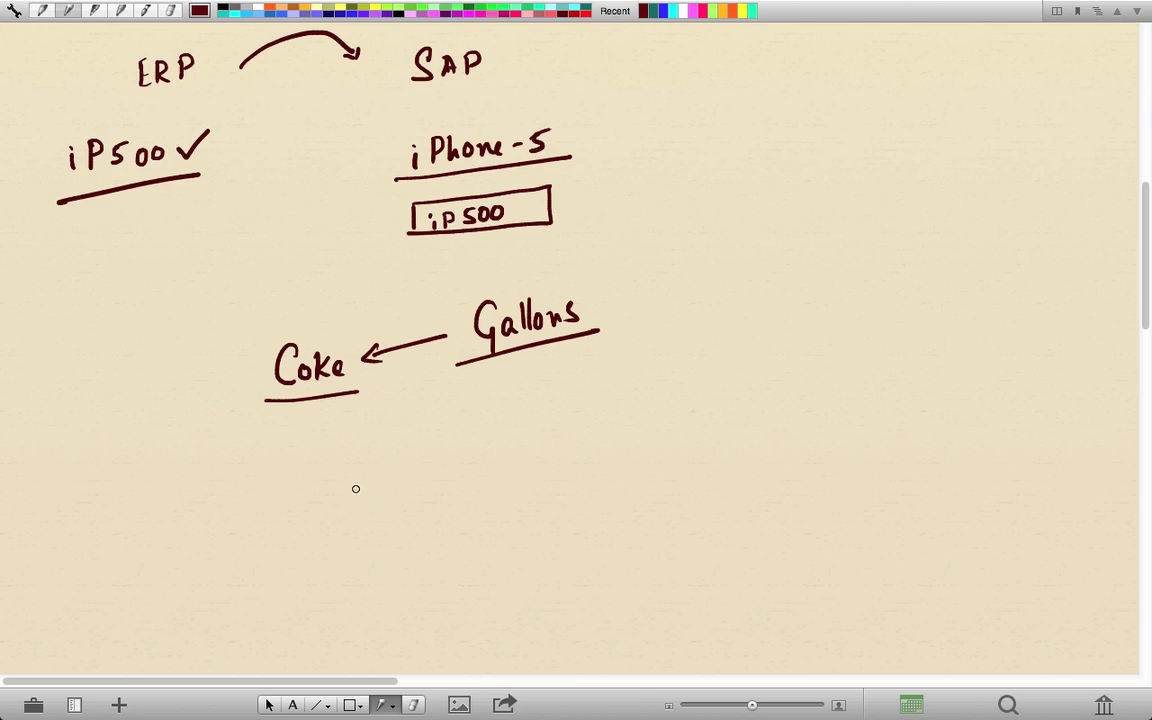
Draw branching arrows below Coke and label them Cans, 6 pack and Fridge Pack
mouse_move(290, 430)
mouse_down()
mouse_move(148, 467)
mouse_move(153, 500)
mouse_move(252, 455)
mouse_move(228, 497)
mouse_up()
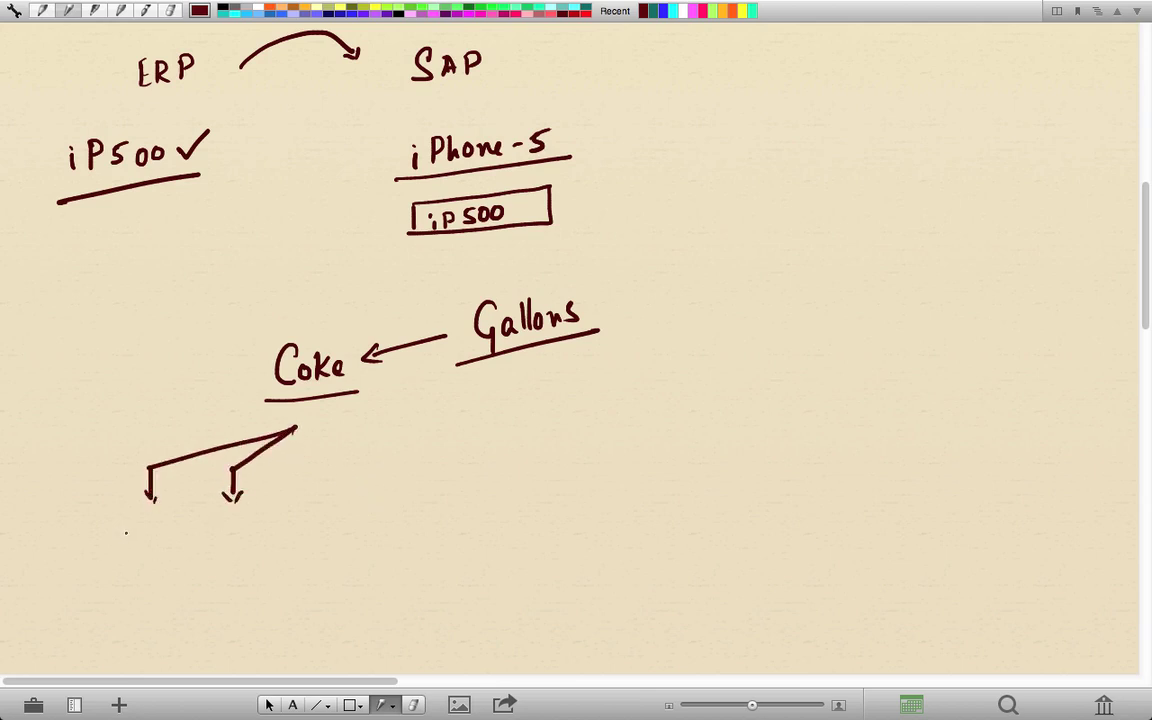
drag(114, 522, 112, 550)
mouse_move(126, 532)
mouse_down()
mouse_move(128, 549)
mouse_move(146, 550)
mouse_up()
mouse_move(219, 516)
mouse_down()
mouse_move(222, 534)
mouse_move(290, 518)
mouse_up()
mouse_move(300, 428)
mouse_down()
mouse_move(331, 428)
mouse_move(390, 490)
mouse_move(378, 535)
mouse_up()
mouse_move(378, 512)
mouse_down()
mouse_move(394, 510)
mouse_move(392, 528)
mouse_up()
mouse_move(405, 518)
mouse_down()
mouse_move(405, 530)
mouse_move(444, 522)
mouse_up()
drag(394, 545, 456, 566)
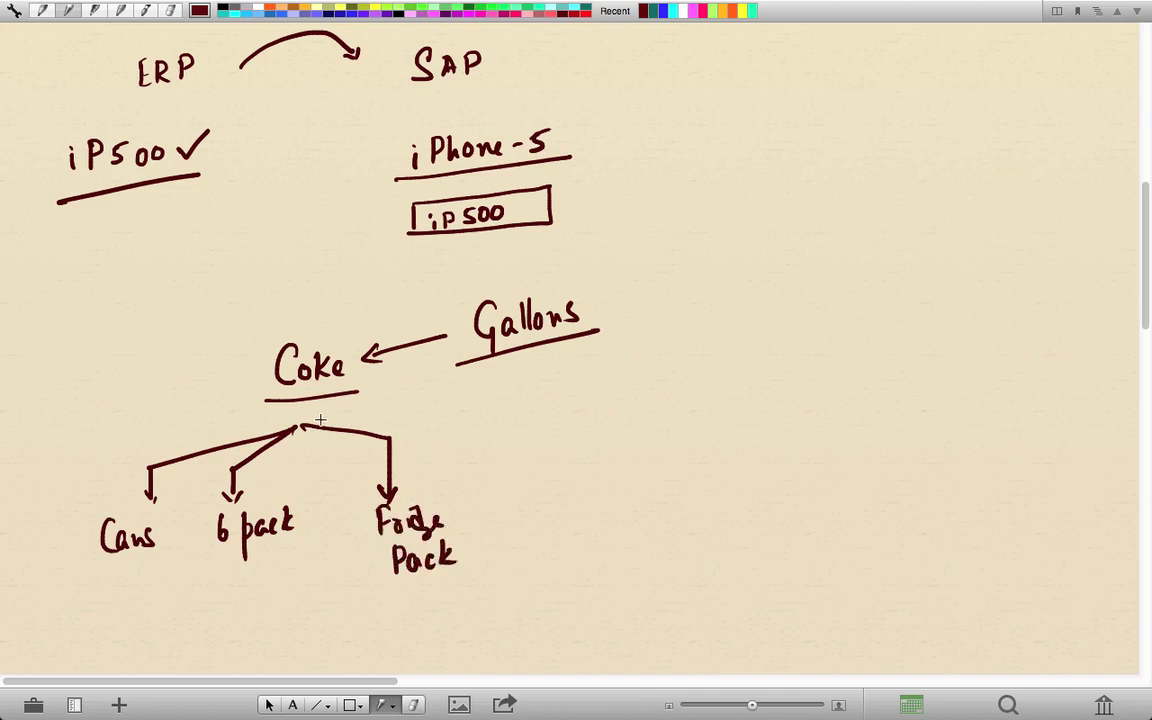
Draw a fourth branch arrow from Coke and label it 1.5 Gallons
mouse_move(300, 425)
mouse_down()
mouse_move(437, 418)
mouse_move(553, 430)
mouse_move(560, 484)
mouse_up()
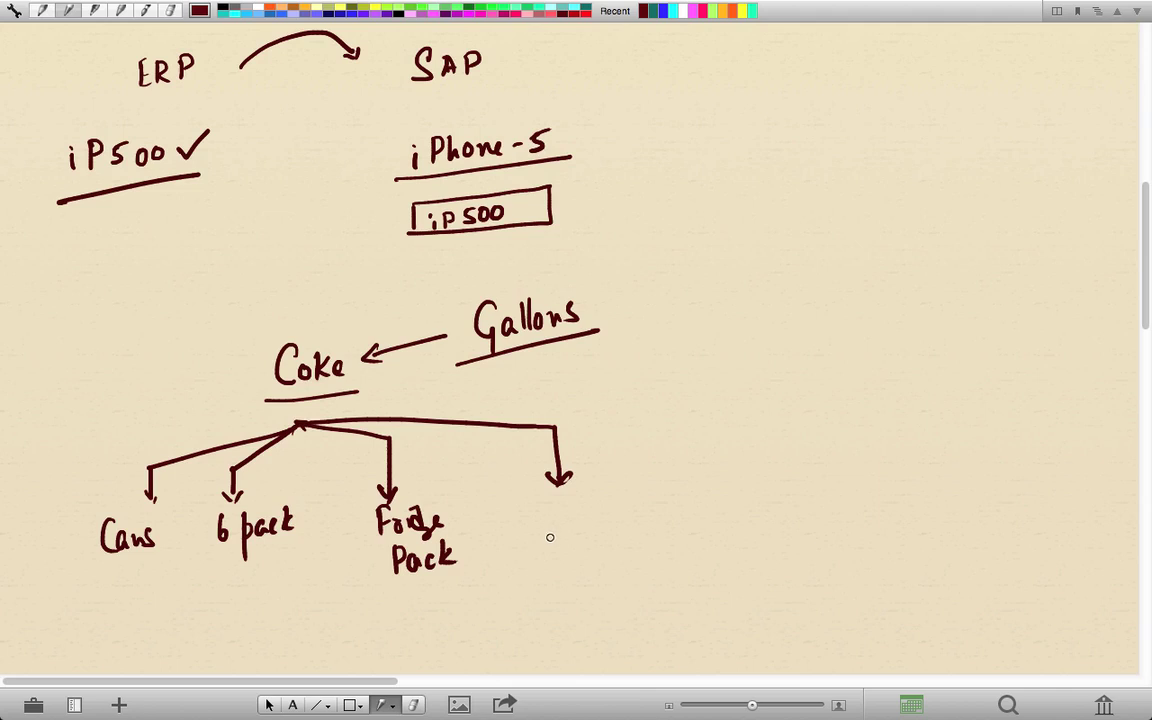
click(551, 531)
mouse_move(539, 514)
mouse_down()
mouse_move(539, 543)
mouse_move(626, 540)
mouse_move(664, 514)
mouse_up()
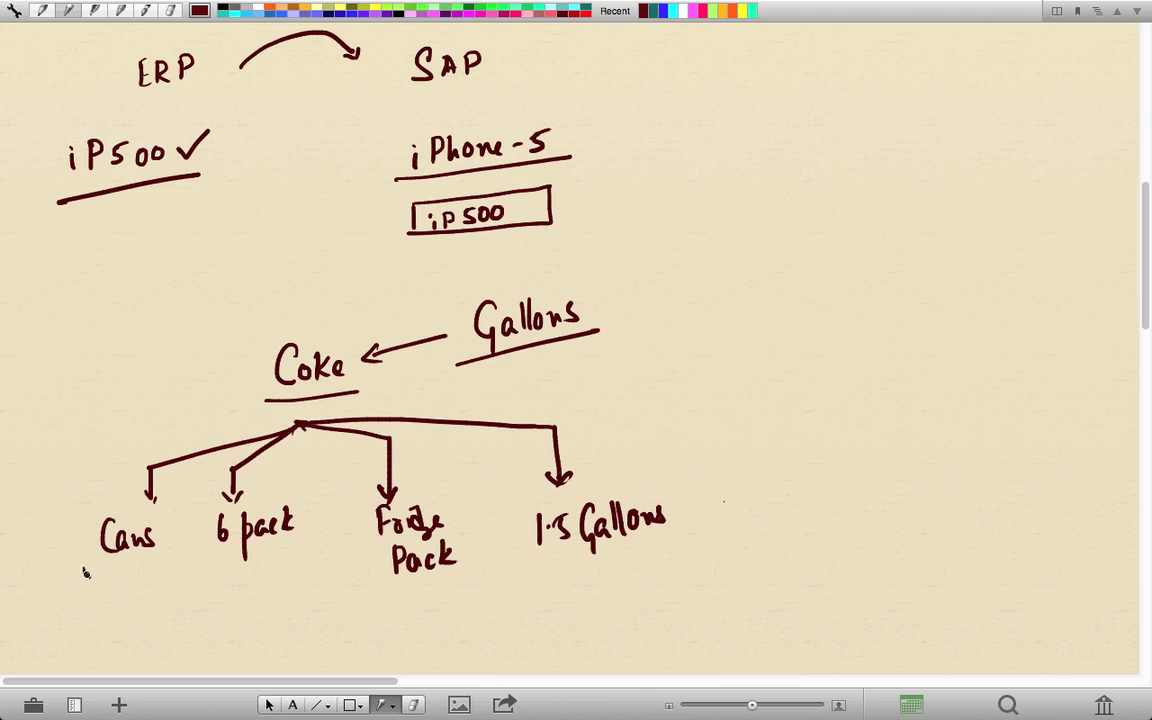
Bracket the four branches as Sales units and label Gallons as the manufacturing unit with an arrow
mouse_move(85, 572)
mouse_down()
mouse_move(373, 610)
mouse_move(640, 562)
mouse_up()
mouse_move(472, 618)
mouse_down()
mouse_move(512, 630)
mouse_move(607, 600)
mouse_up()
mouse_move(640, 314)
mouse_down()
mouse_move(769, 314)
mouse_move(895, 284)
mouse_up()
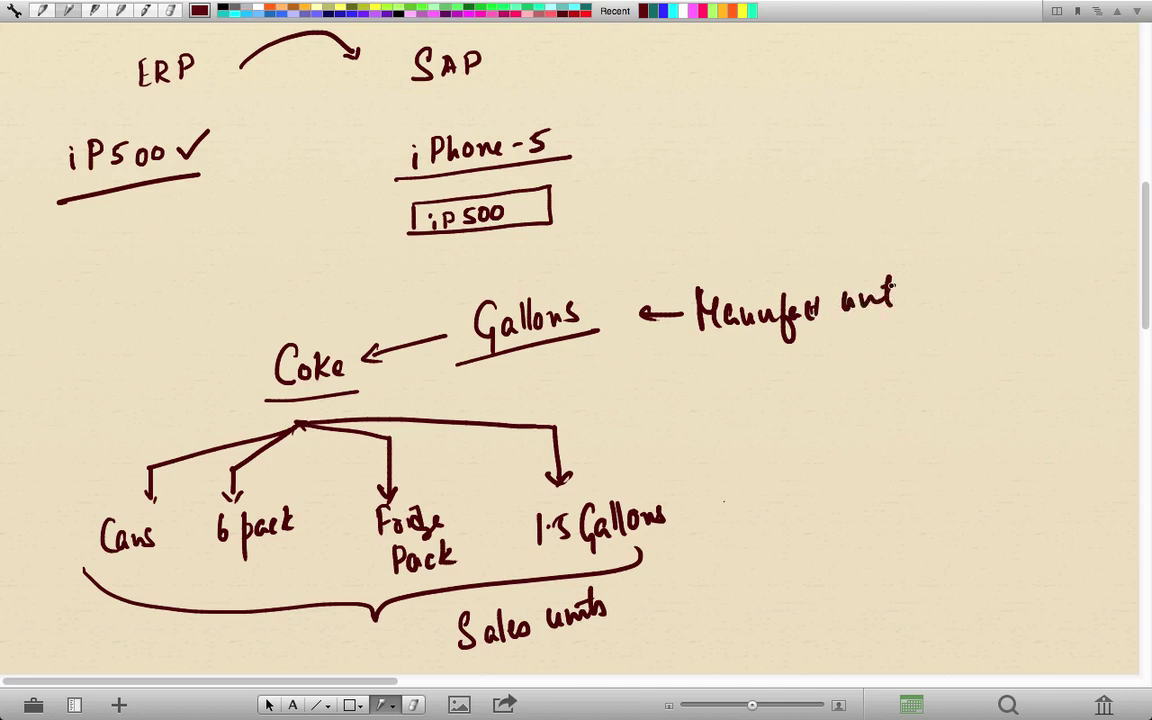
Draw an arrow from Coke to an underlined Pallets and add an underlined Purchasing label beside it
mouse_move(255, 358)
mouse_down()
mouse_move(175, 315)
mouse_move(200, 314)
mouse_move(186, 330)
mouse_up()
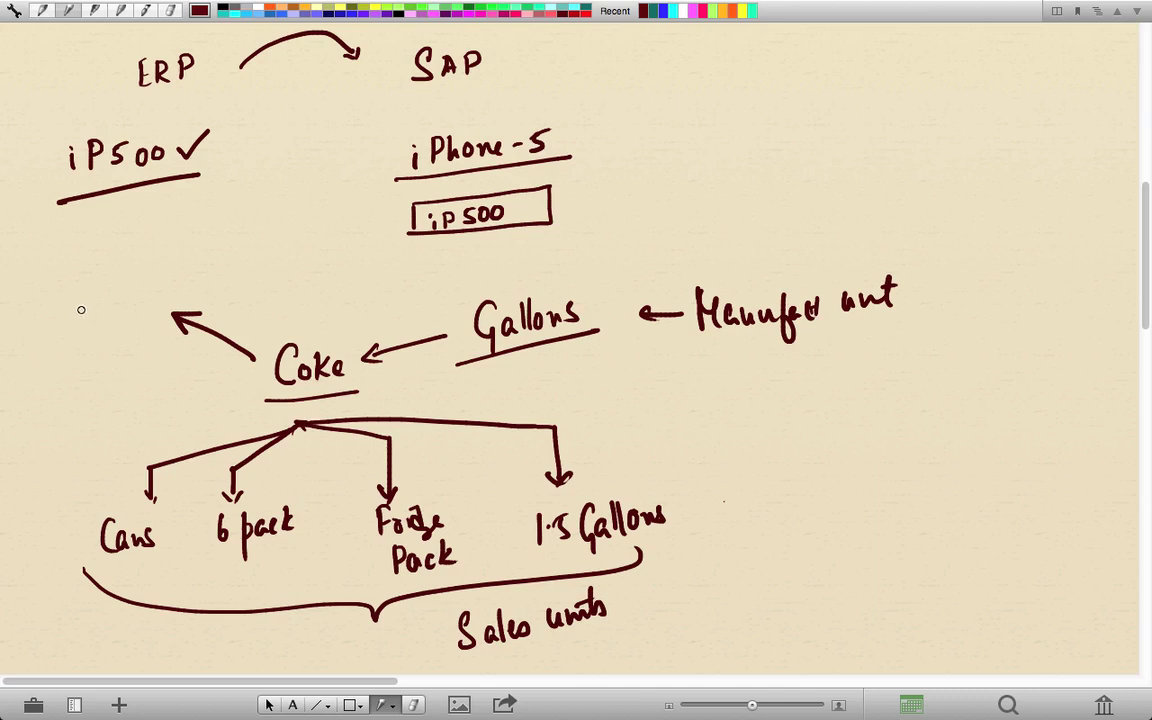
drag(78, 293, 79, 321)
mouse_move(78, 294)
mouse_down()
mouse_move(78, 312)
mouse_move(136, 250)
mouse_move(138, 268)
mouse_up()
drag(53, 358, 168, 312)
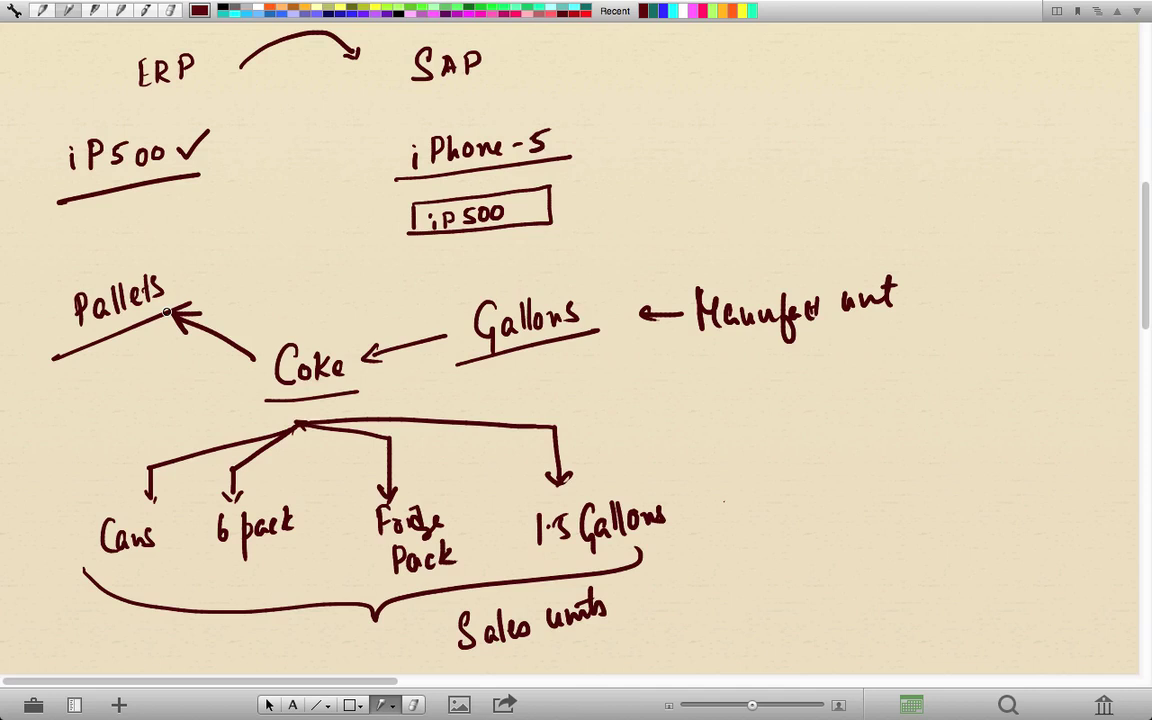
mouse_move(198, 262)
mouse_down()
mouse_move(200, 289)
mouse_move(204, 276)
mouse_move(309, 241)
mouse_move(304, 251)
mouse_up()
drag(203, 310, 343, 253)
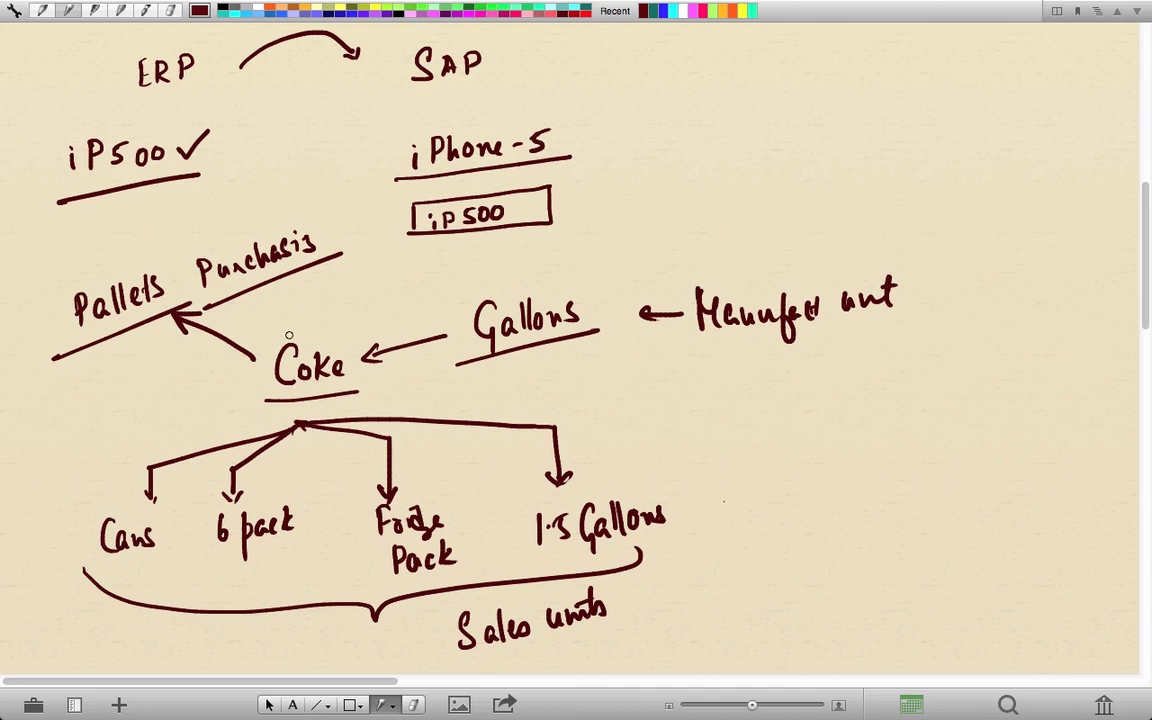
Write a circled 1 = 1000 under Purchasing and draw arrows from Purchasing to the manufacturing unit and on to Sales units
drag(284, 286, 281, 288)
mouse_move(282, 295)
mouse_down()
mouse_move(286, 314)
mouse_move(392, 271)
mouse_up()
mouse_move(407, 270)
mouse_down()
mouse_move(401, 286)
mouse_move(407, 271)
mouse_up()
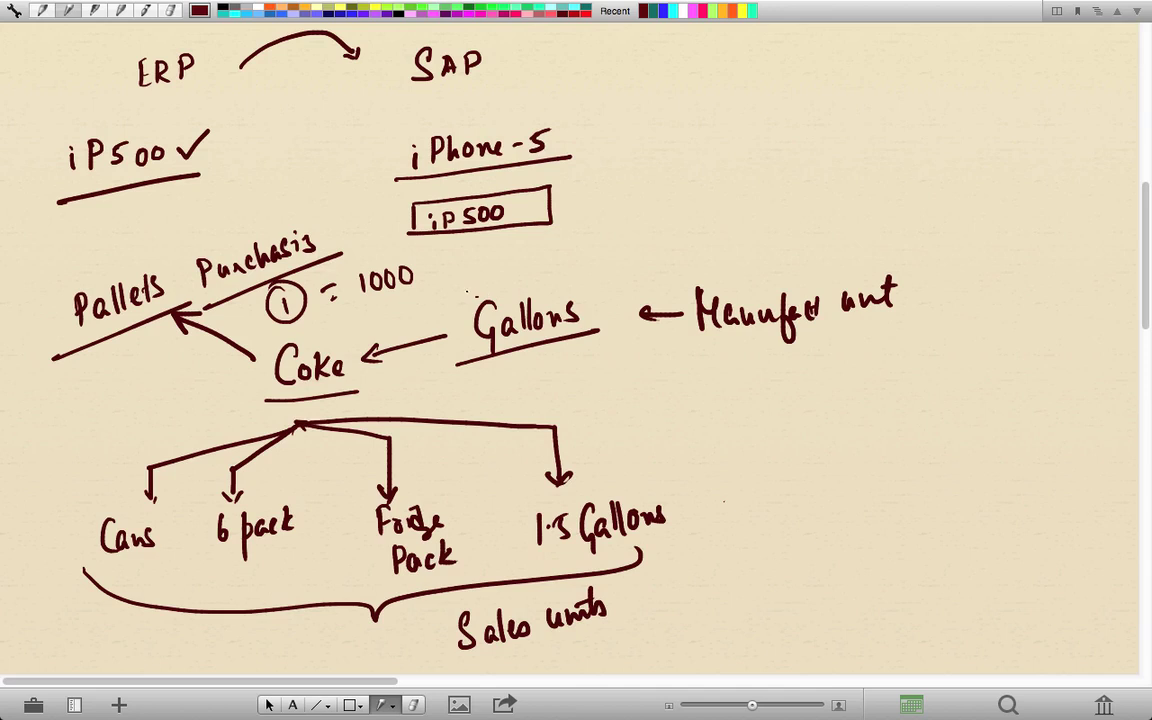
mouse_move(344, 232)
mouse_down()
mouse_move(440, 267)
mouse_move(640, 249)
mouse_move(676, 278)
mouse_up()
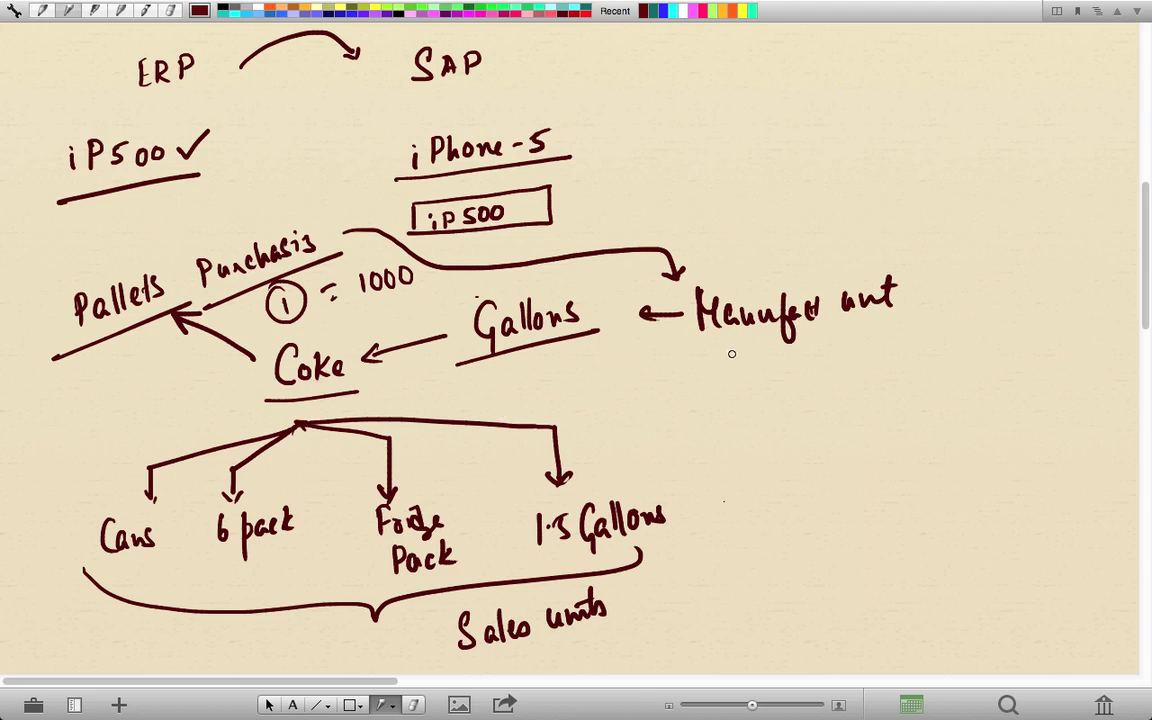
mouse_move(728, 358)
mouse_down()
mouse_move(749, 490)
mouse_move(654, 598)
mouse_up()
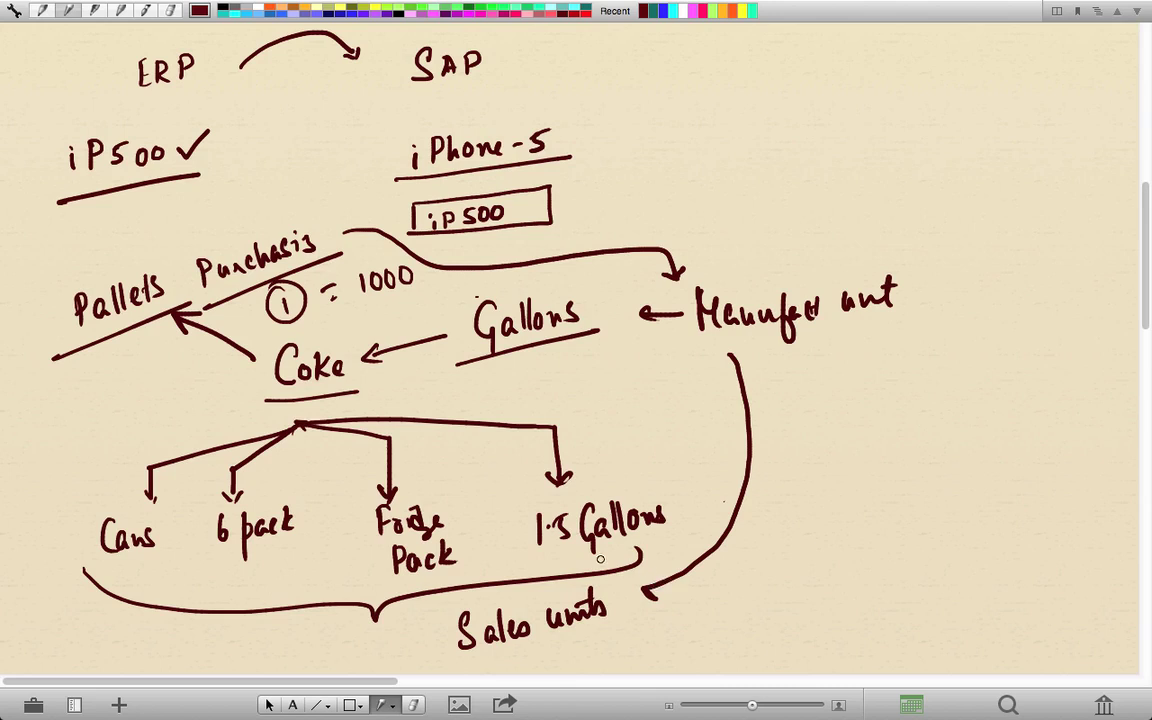
mouse_move(108, 490)
mouse_down()
mouse_move(92, 445)
mouse_move(119, 365)
mouse_move(125, 379)
mouse_up()
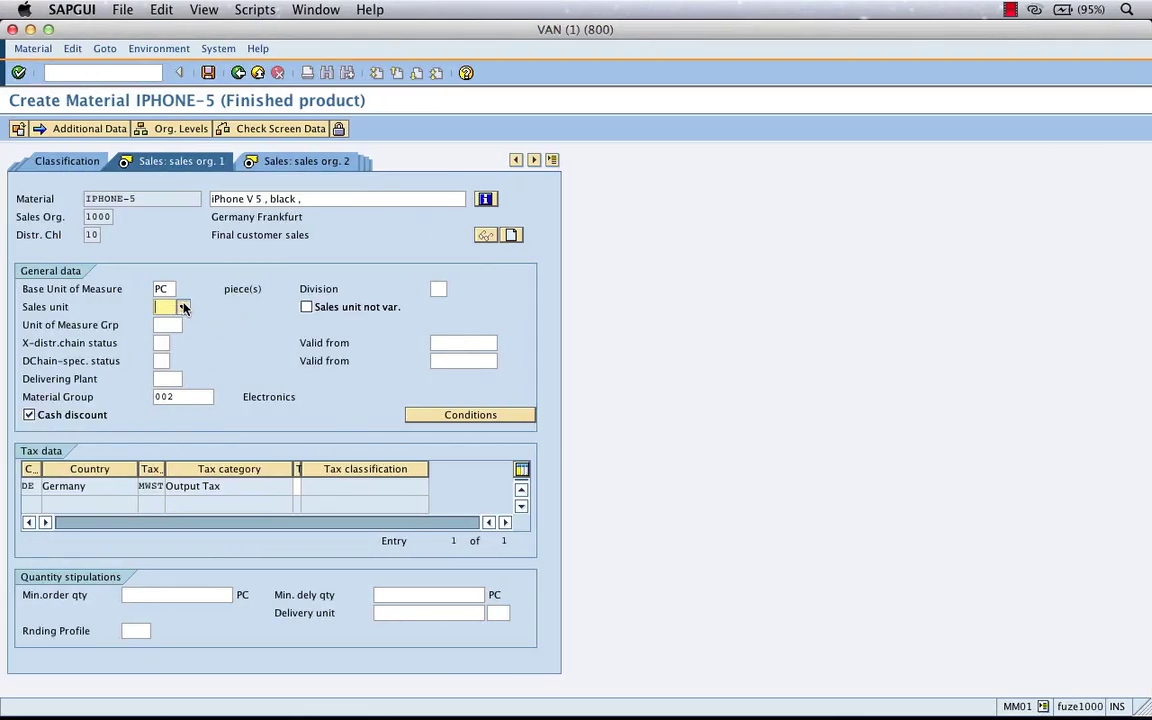
Switch back to SAP and set the sales unit to BOX and the delivering plant to 1200
click(183, 307)
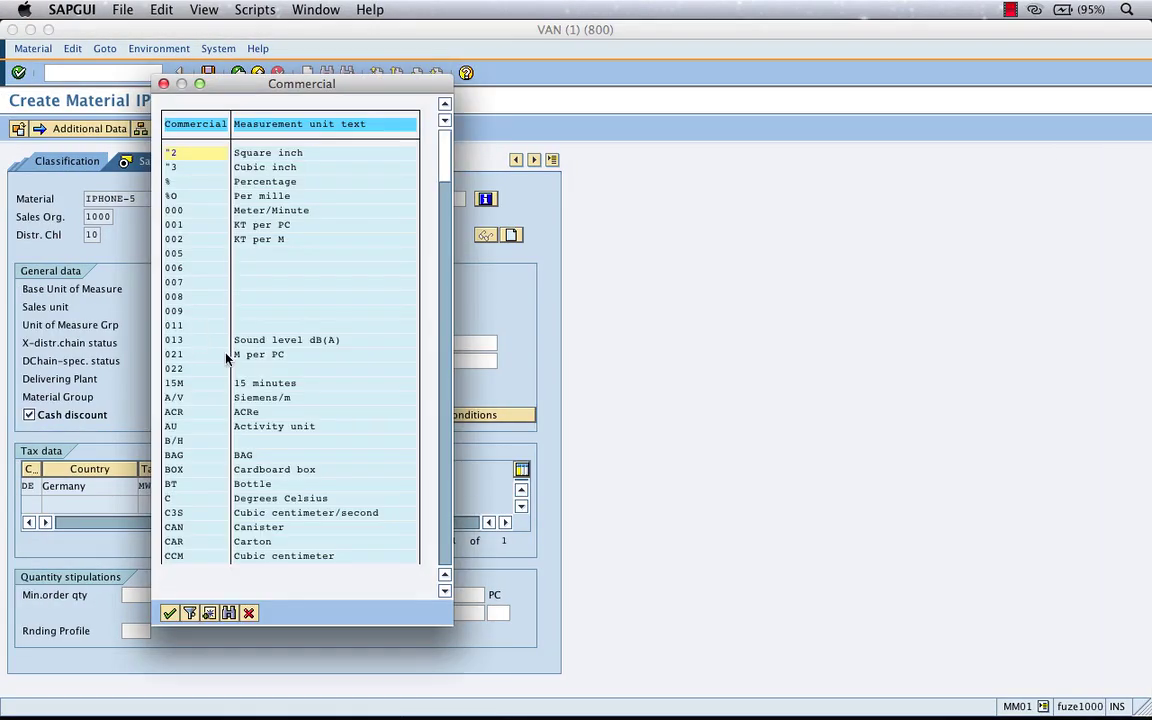
click(174, 469)
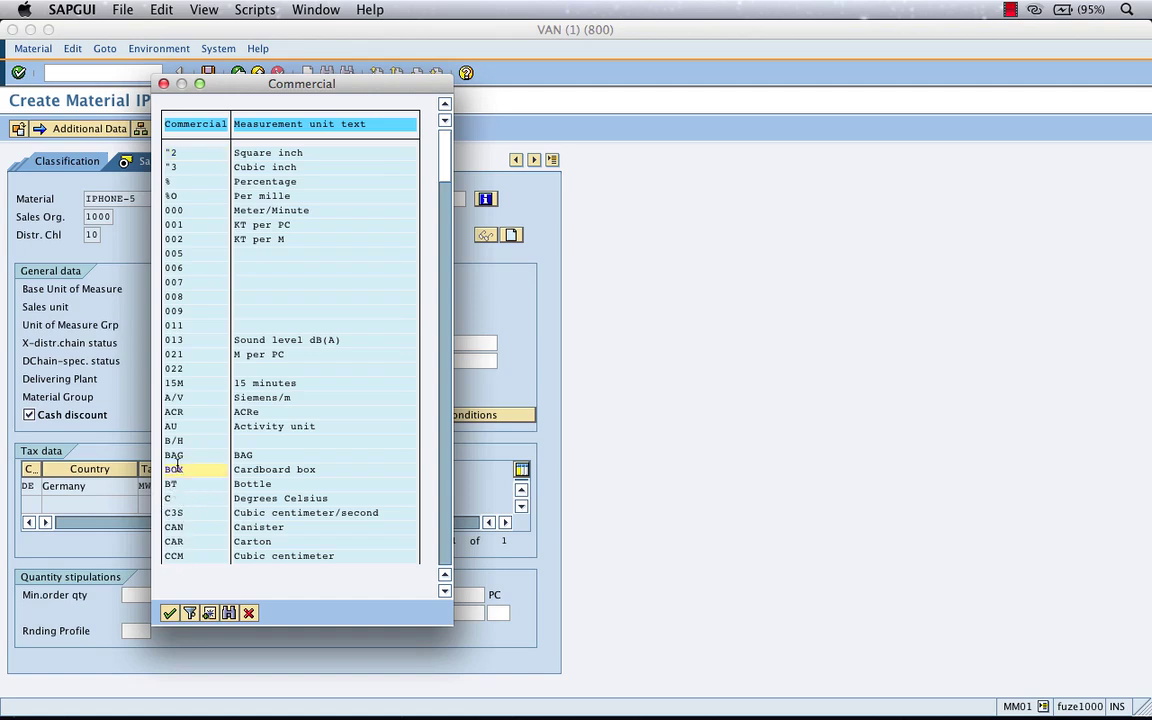
click(169, 613)
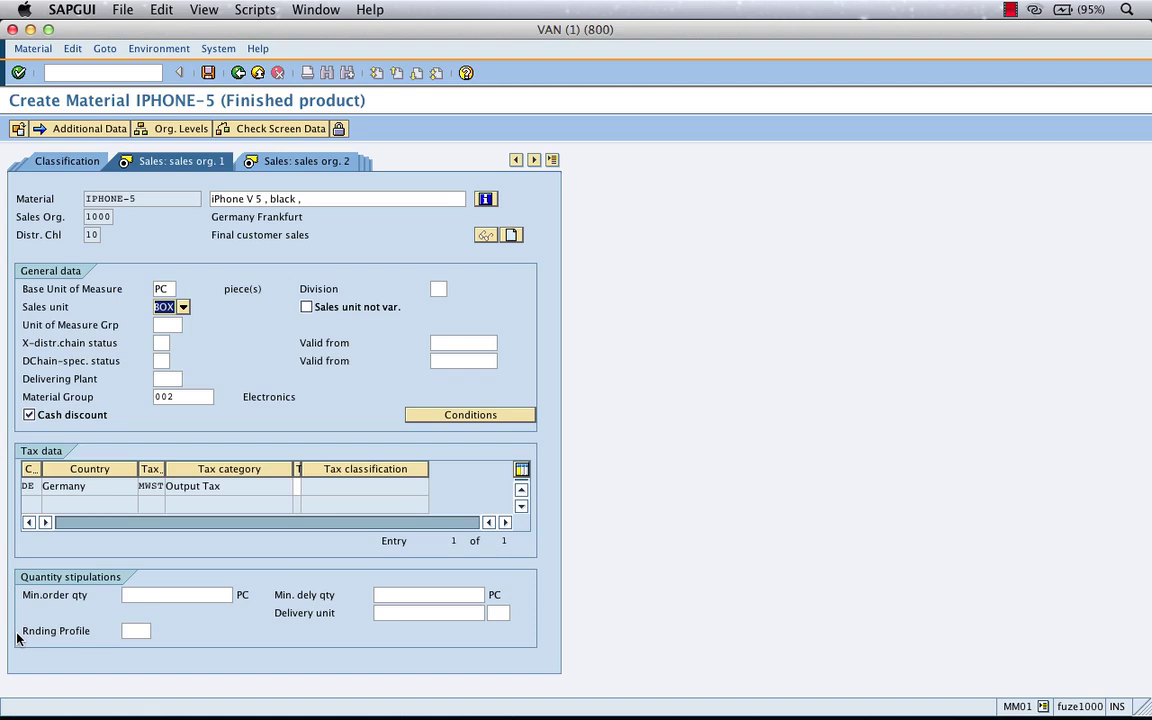
click(167, 378)
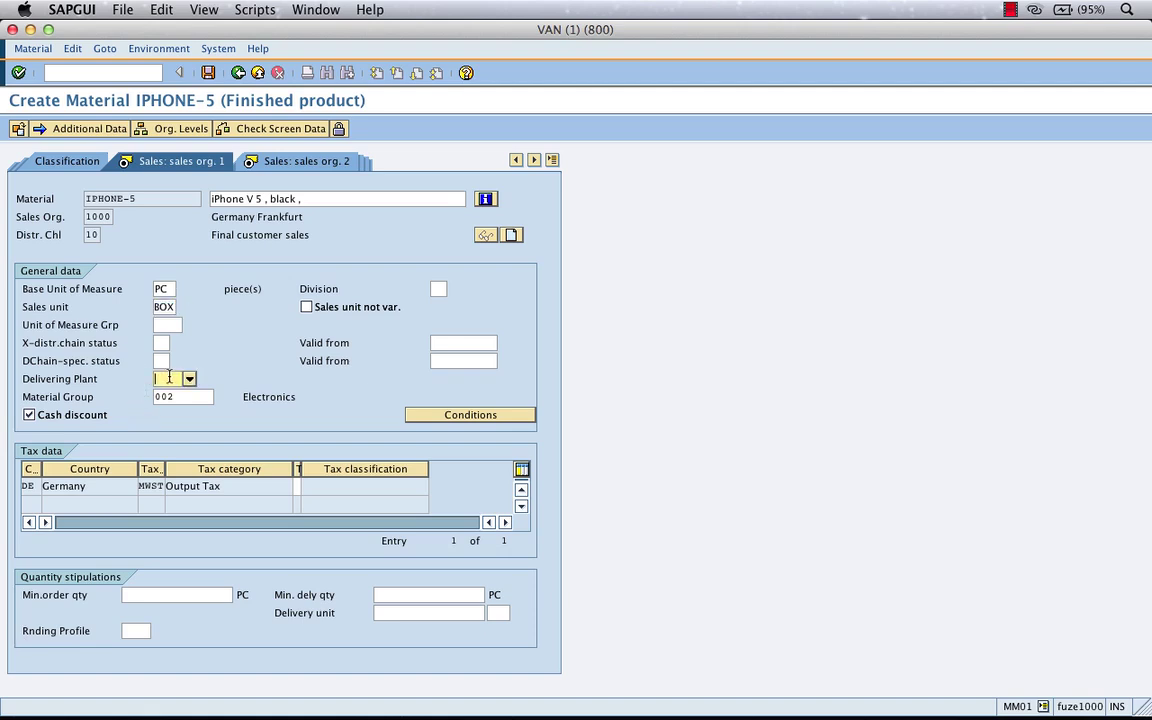
text(1200)
Try the distribution-chain-specific status 01 (Discontd w/o Replace) and clear it again
click(162, 361)
click(178, 361)
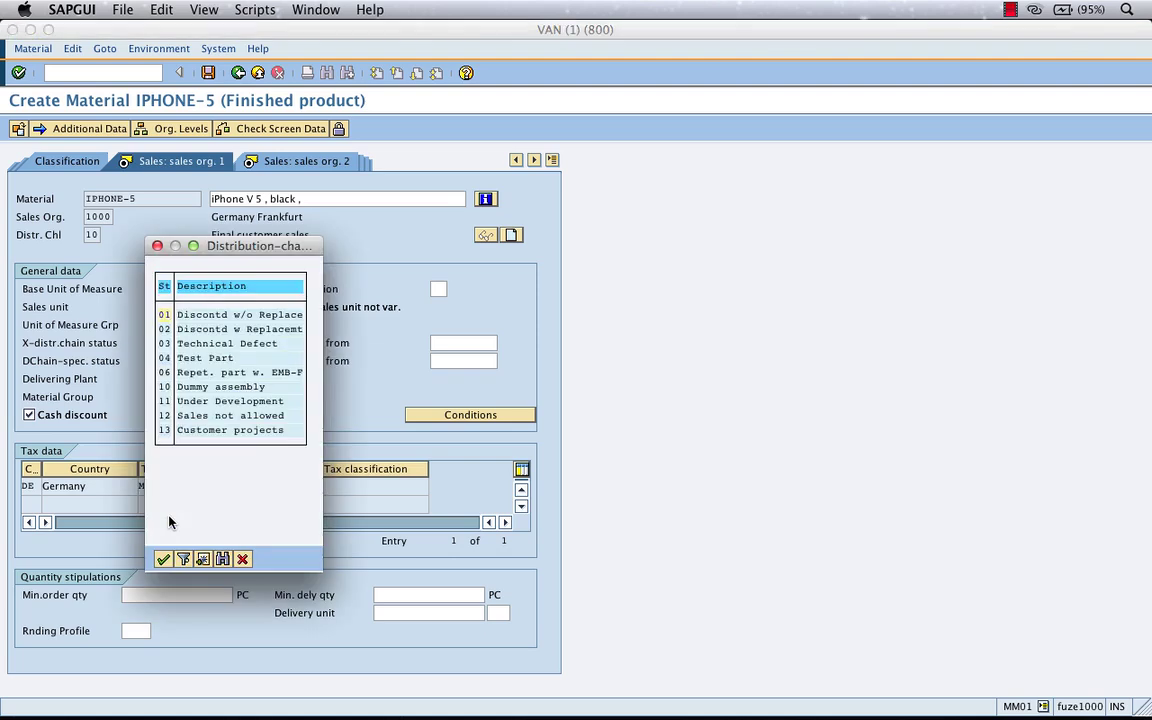
double_click(212, 315)
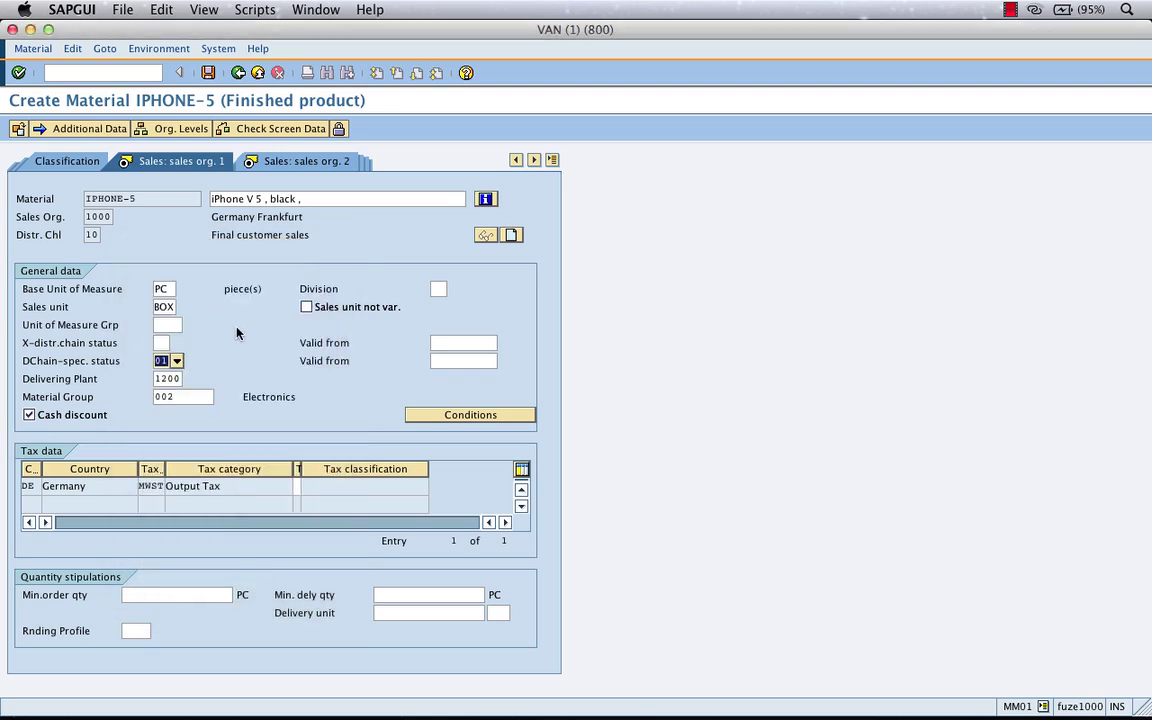
key(Tab)
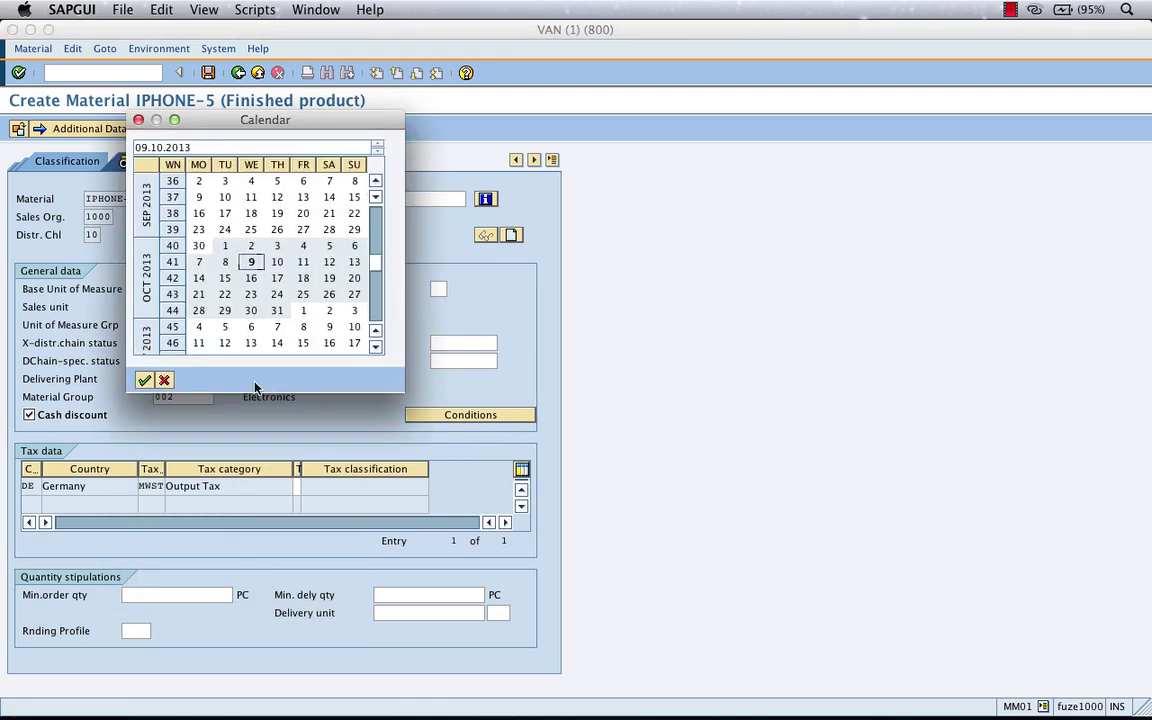
click(164, 380)
click(166, 360)
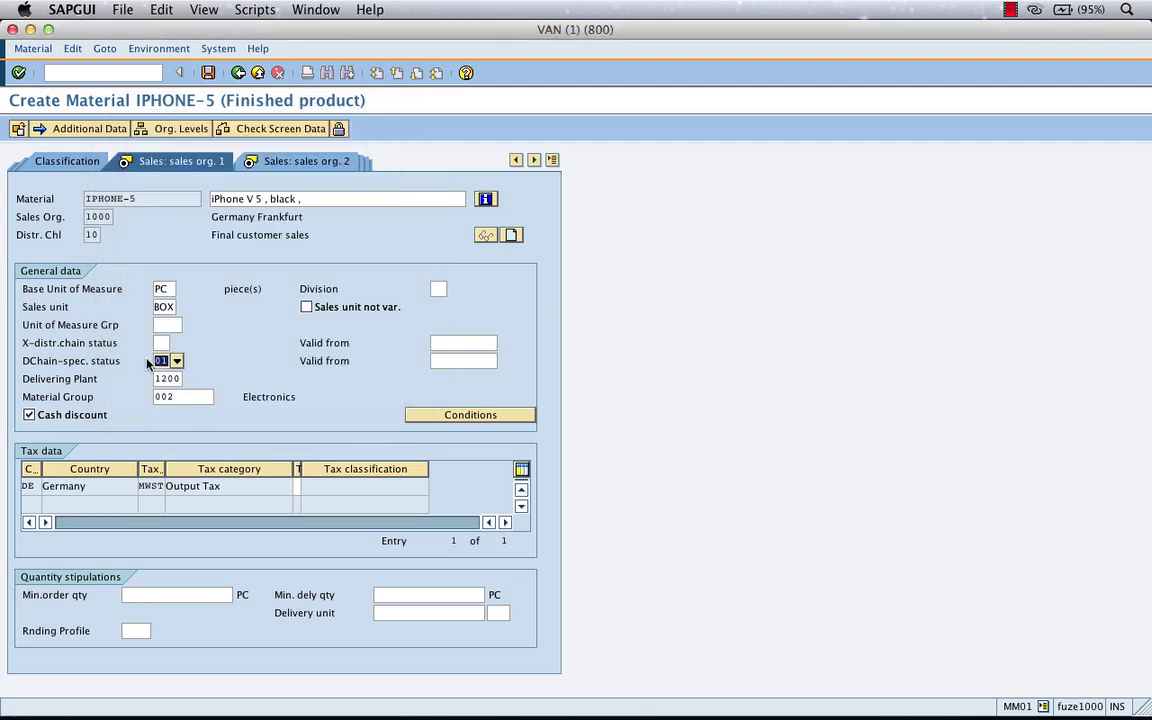
key(Delete)
click(244, 378)
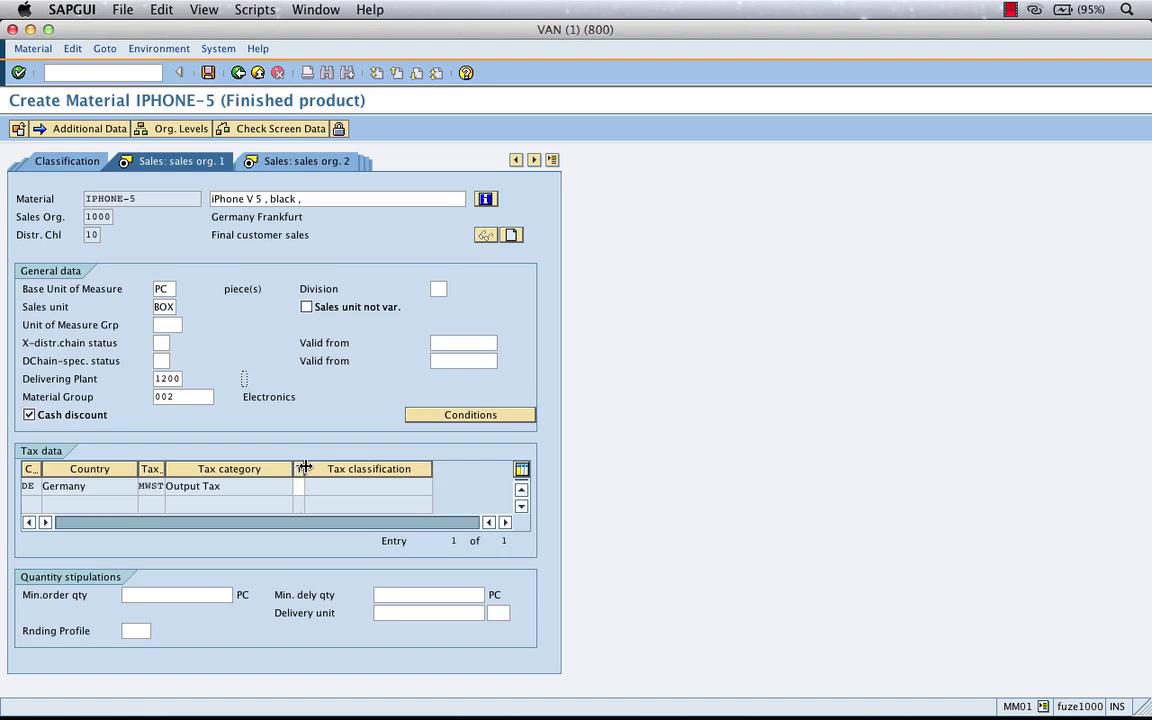
Widen the tax classification column and set the classification for Germany's MWST output tax to 1
drag(298, 468, 371, 468)
click(346, 485)
text(1)
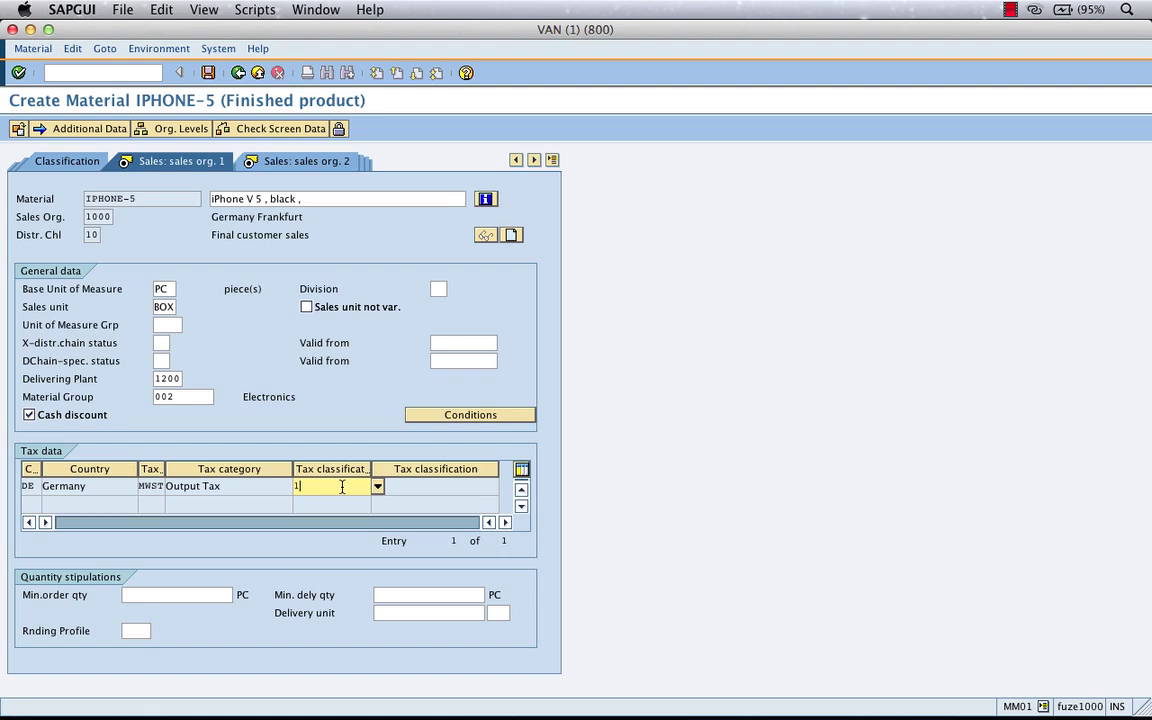
double_click(319, 483)
click(166, 597)
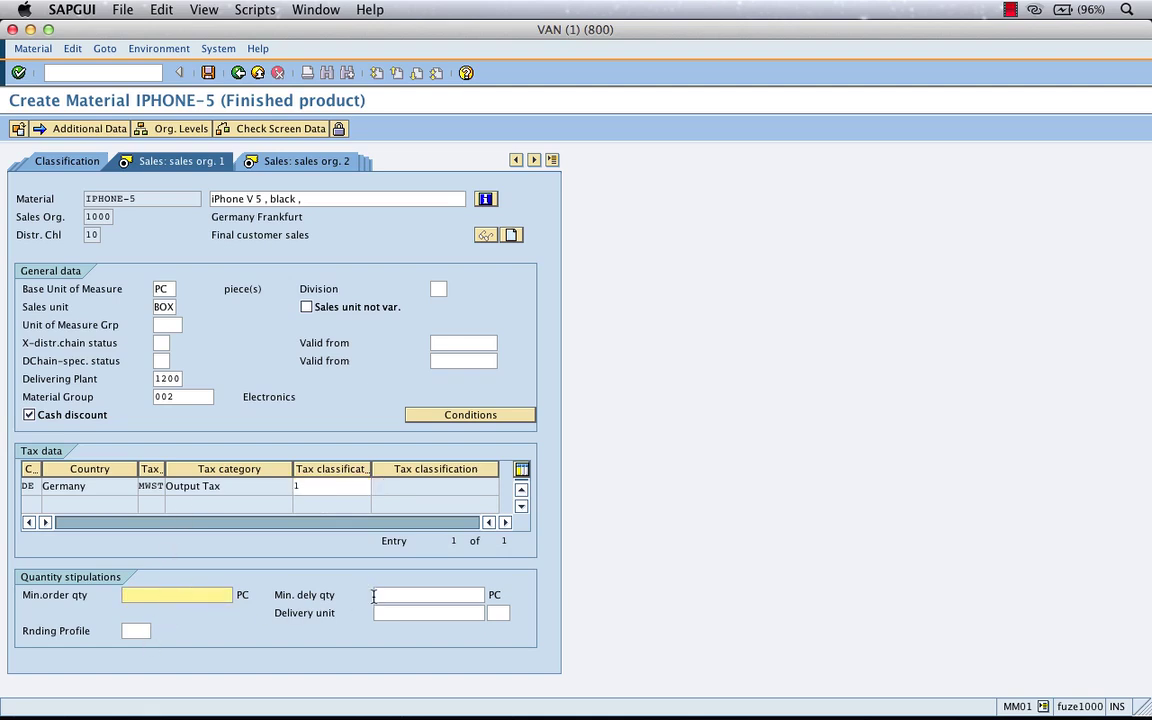
Switch to the whiteboard and write Apple in the empty space below the Sales units diagram
click(405, 597)
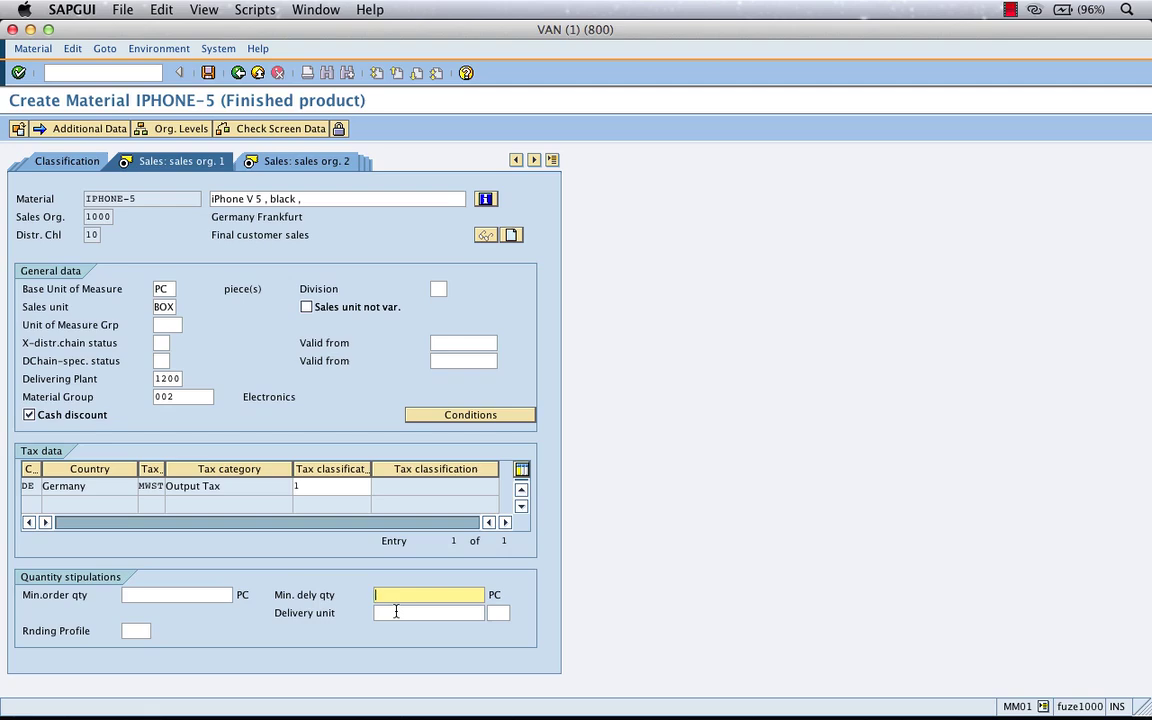
key(super+Tab)
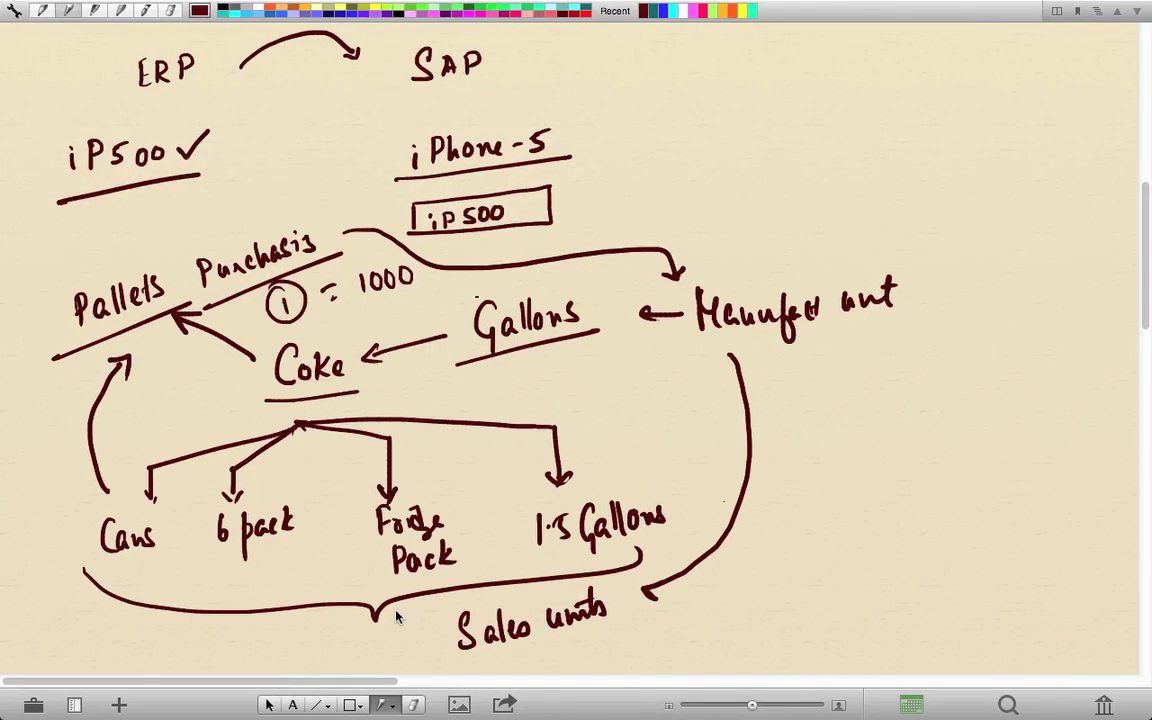
scroll(396, 617, down, 10)
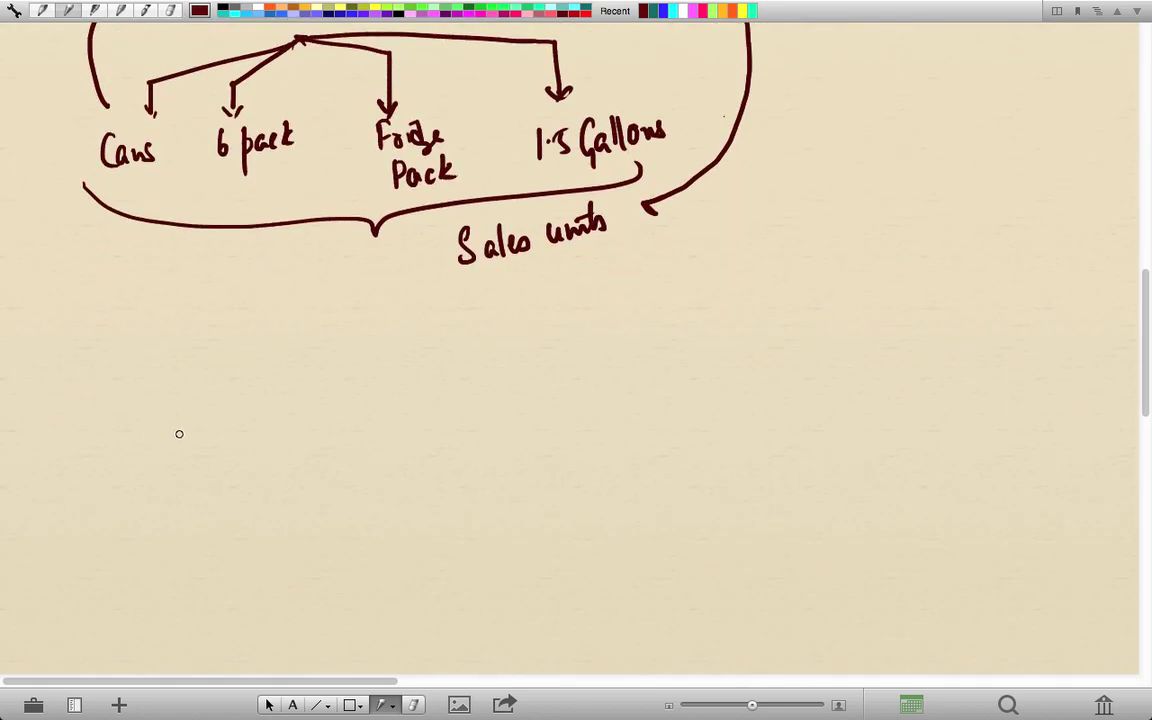
mouse_move(162, 467)
mouse_down()
mouse_move(171, 423)
mouse_move(181, 467)
mouse_up()
drag(164, 448, 179, 447)
mouse_move(192, 440)
mouse_down()
mouse_move(193, 482)
mouse_move(204, 450)
mouse_up()
mouse_move(210, 460)
mouse_down()
mouse_move(225, 443)
mouse_move(213, 455)
mouse_up()
drag(229, 426, 250, 437)
Draw an arrow down from Apple to three stick figures and put a curved line beneath the figures
drag(200, 477, 200, 521)
drag(190, 516, 202, 525)
mouse_move(211, 513)
mouse_down()
mouse_move(194, 597)
mouse_move(214, 596)
mouse_up()
drag(247, 555, 259, 580)
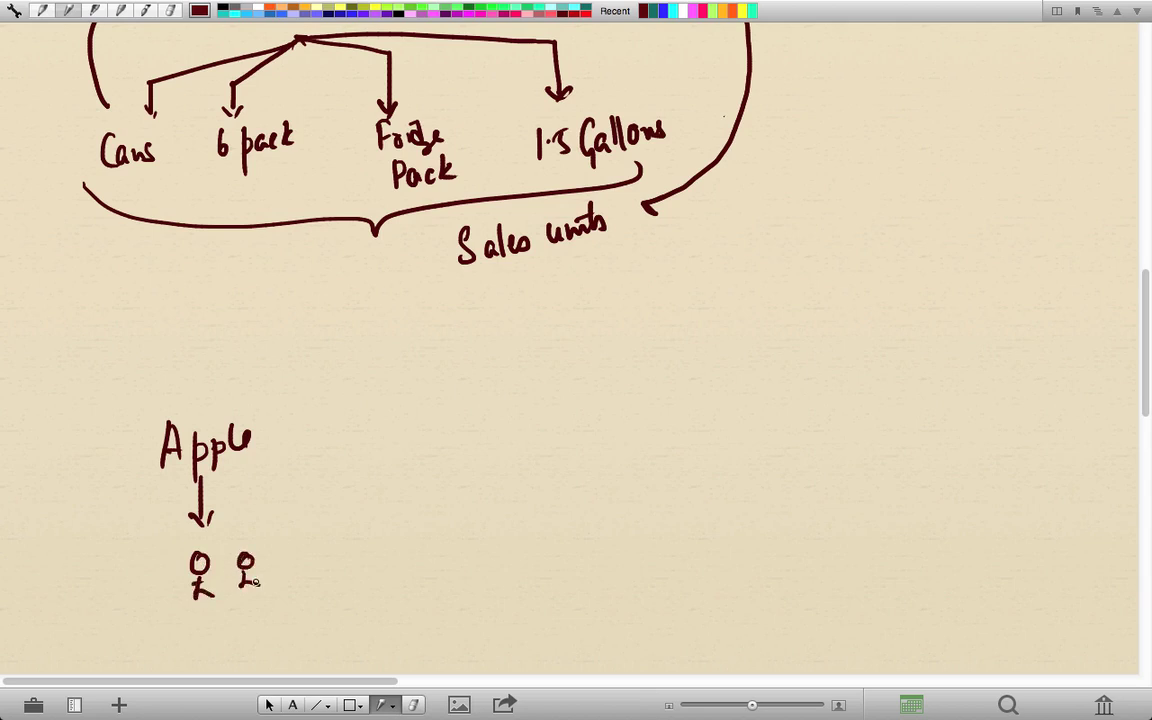
drag(144, 566, 143, 567)
mouse_move(143, 578)
mouse_down()
mouse_move(137, 593)
mouse_move(282, 598)
mouse_up()
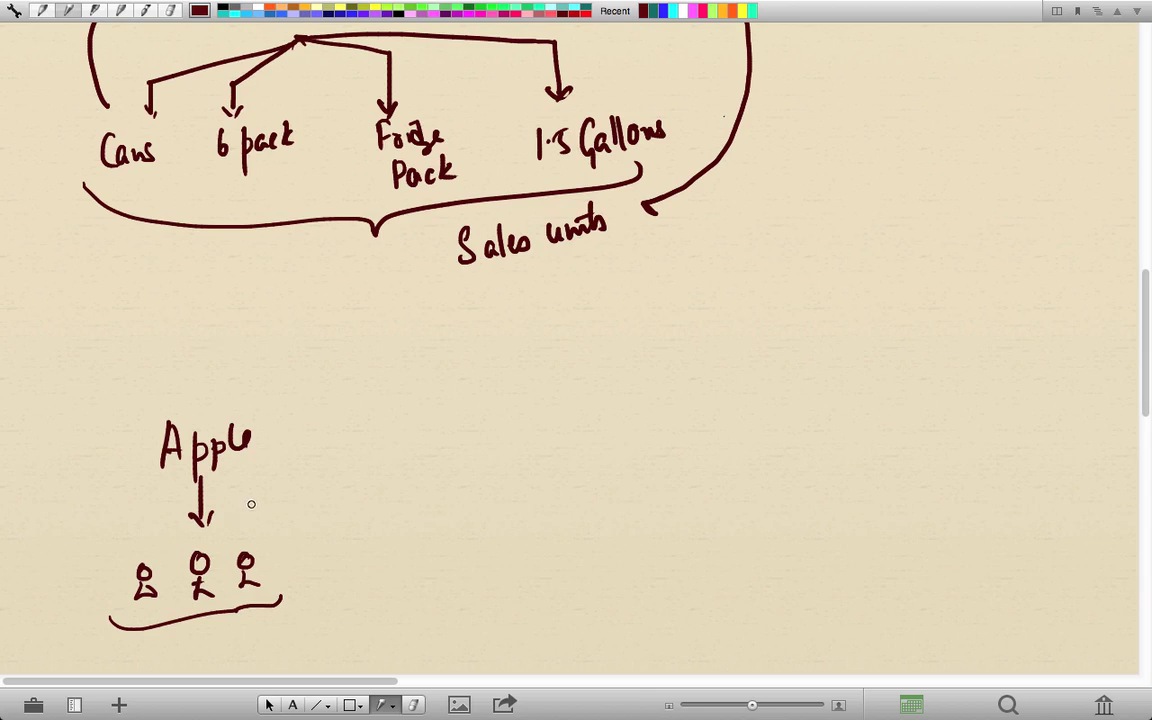
Draw arrows from Apple to the handwritten names Cingular, AT&T and T-Mobile, and add a circled 1 beside Cingular
drag(283, 430, 357, 422)
drag(400, 386, 408, 416)
drag(405, 406, 487, 398)
mouse_move(276, 455)
mouse_down()
mouse_move(362, 472)
mouse_move(366, 484)
mouse_move(405, 470)
mouse_move(468, 480)
mouse_move(312, 472)
mouse_move(378, 545)
mouse_move(440, 530)
mouse_move(488, 538)
mouse_move(534, 512)
mouse_up()
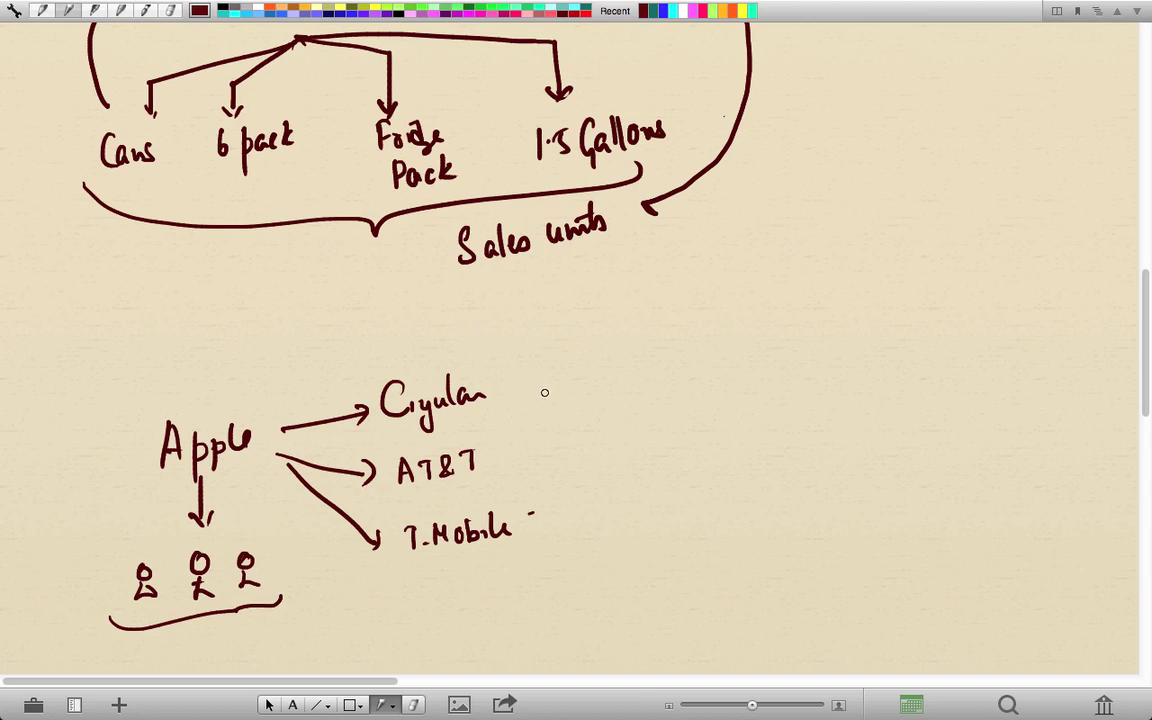
mouse_move(537, 366)
mouse_down()
mouse_move(538, 388)
mouse_move(553, 388)
mouse_move(536, 362)
mouse_up()
Switch back to SAP and set both the minimum order quantity and the minimum delivery quantity to 10 PC
key(ctrl+Left)
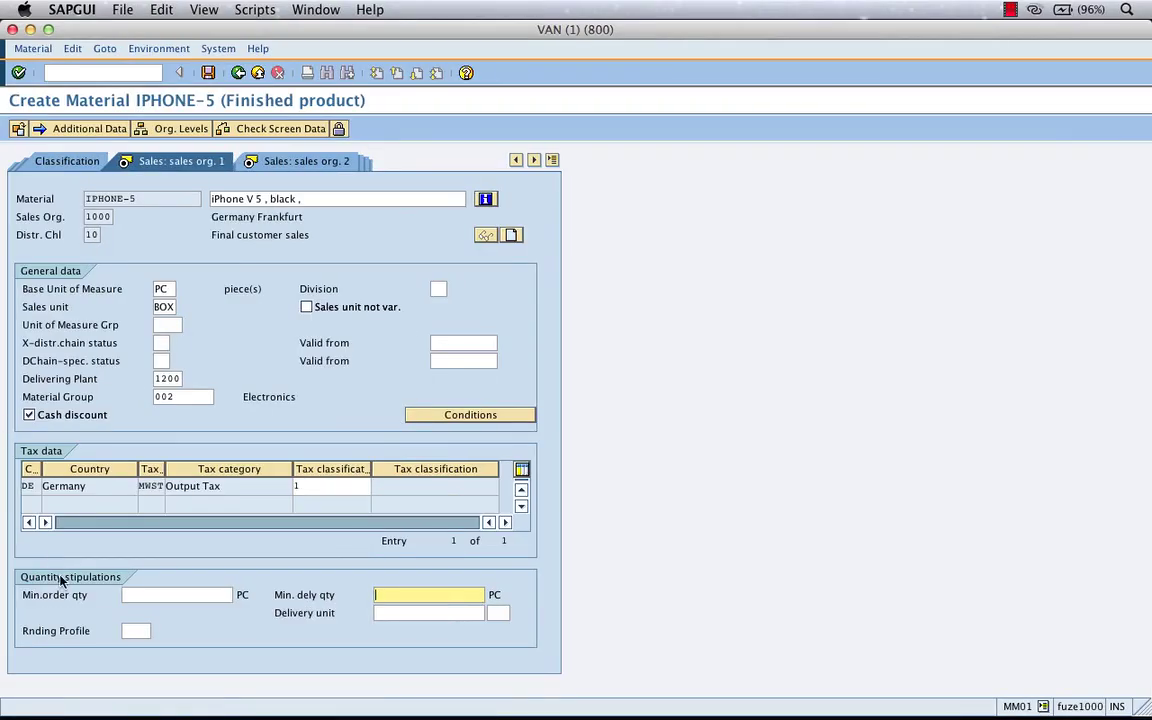
click(148, 595)
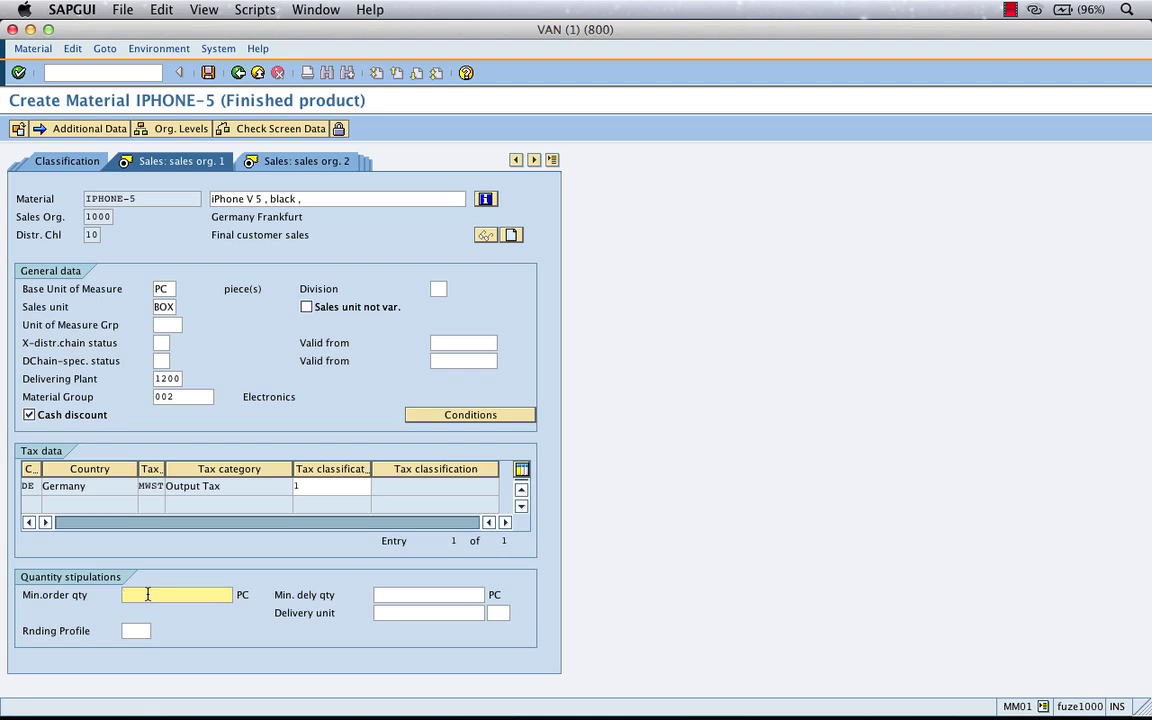
text(10)
click(402, 590)
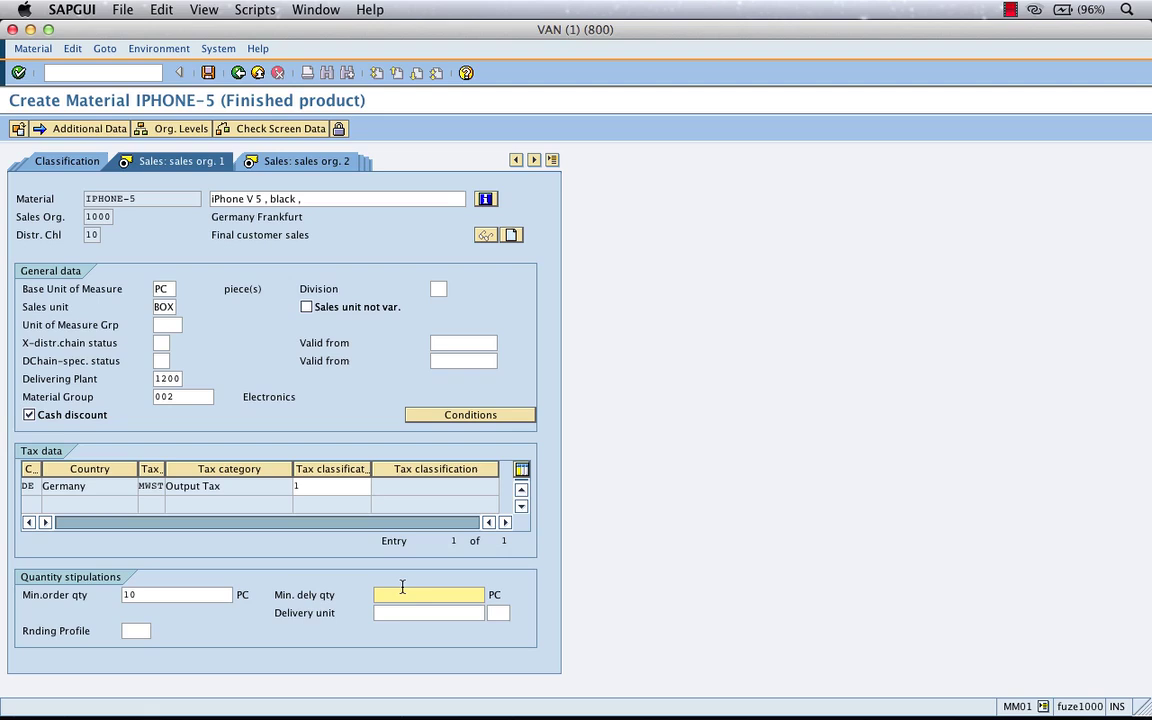
text(10)
Confirm the sales data with a conversion factor of 1 BOX to 10 PC and continue to the Sales: sales org. 2 view
click(18, 73)
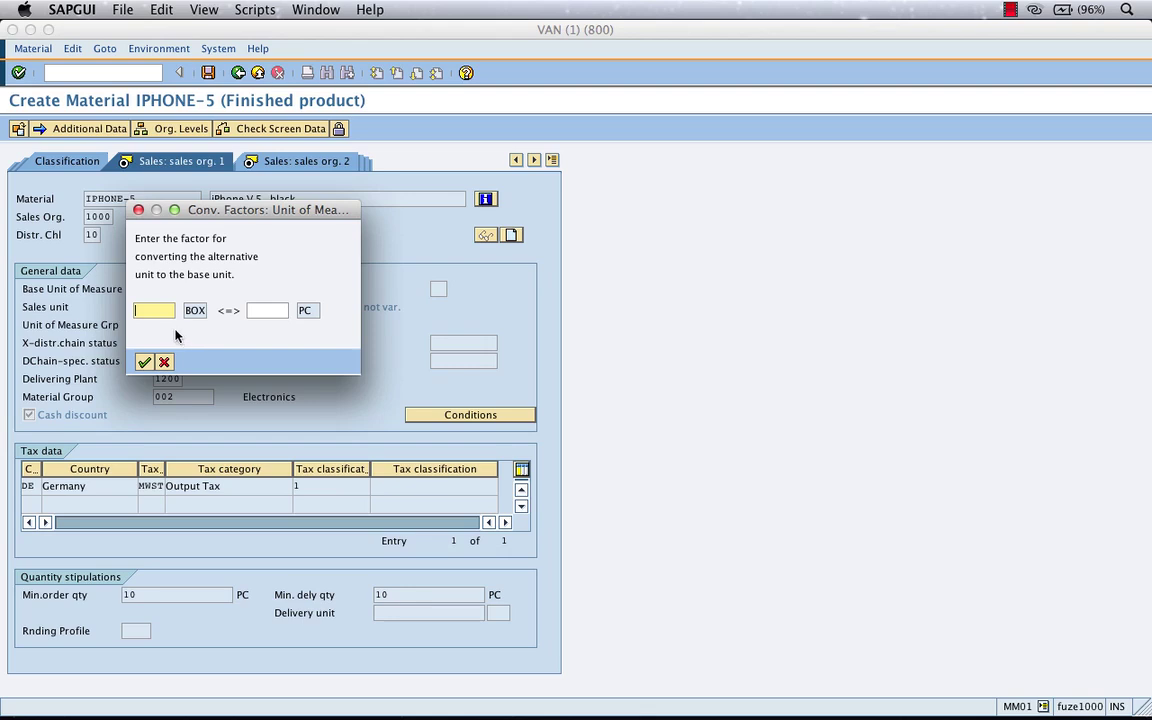
text(1)
key(Tab)
text(10)
click(138, 367)
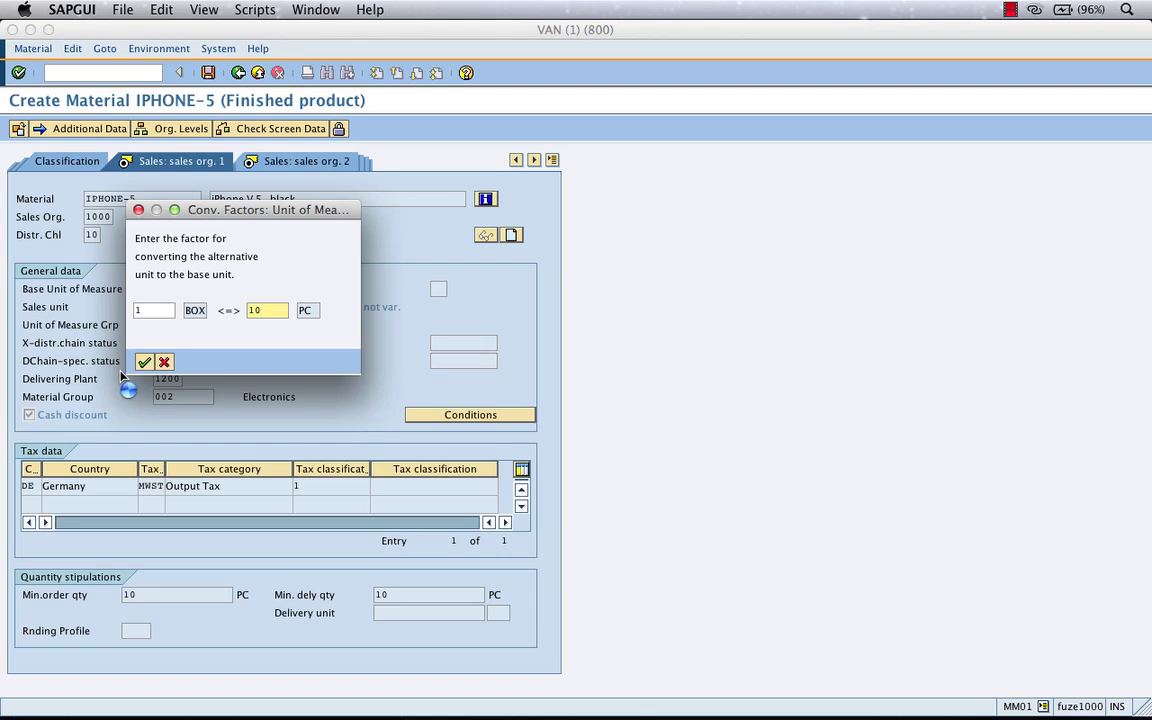
click(144, 362)
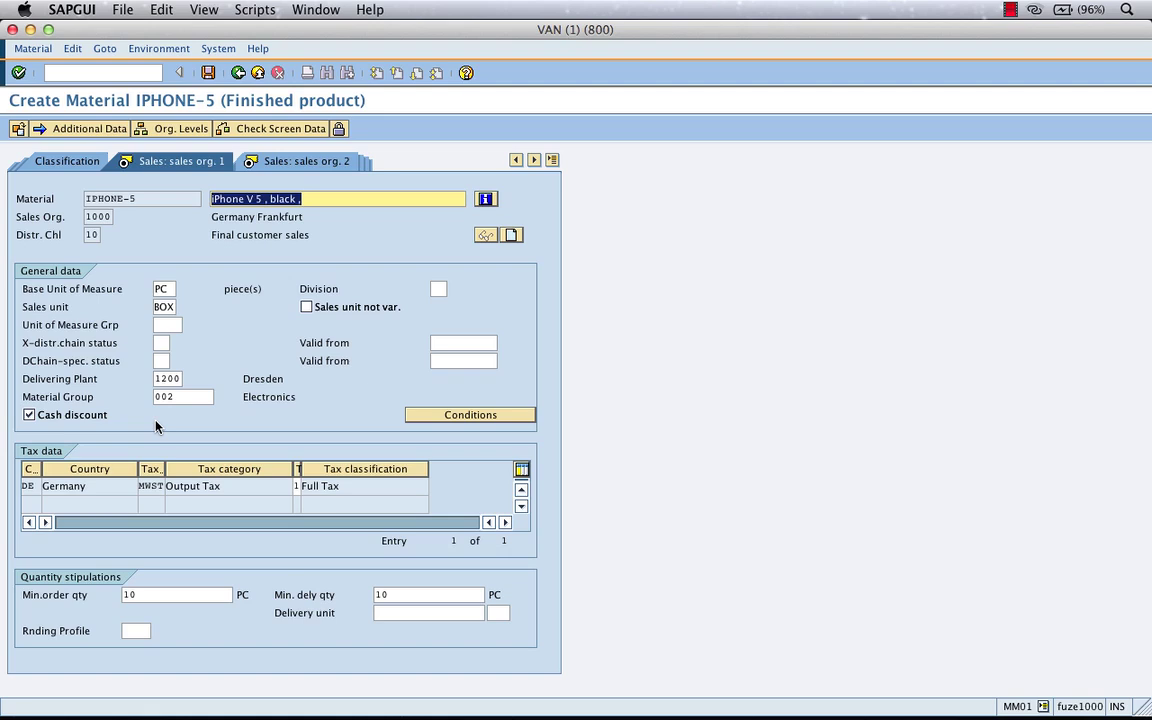
click(18, 72)
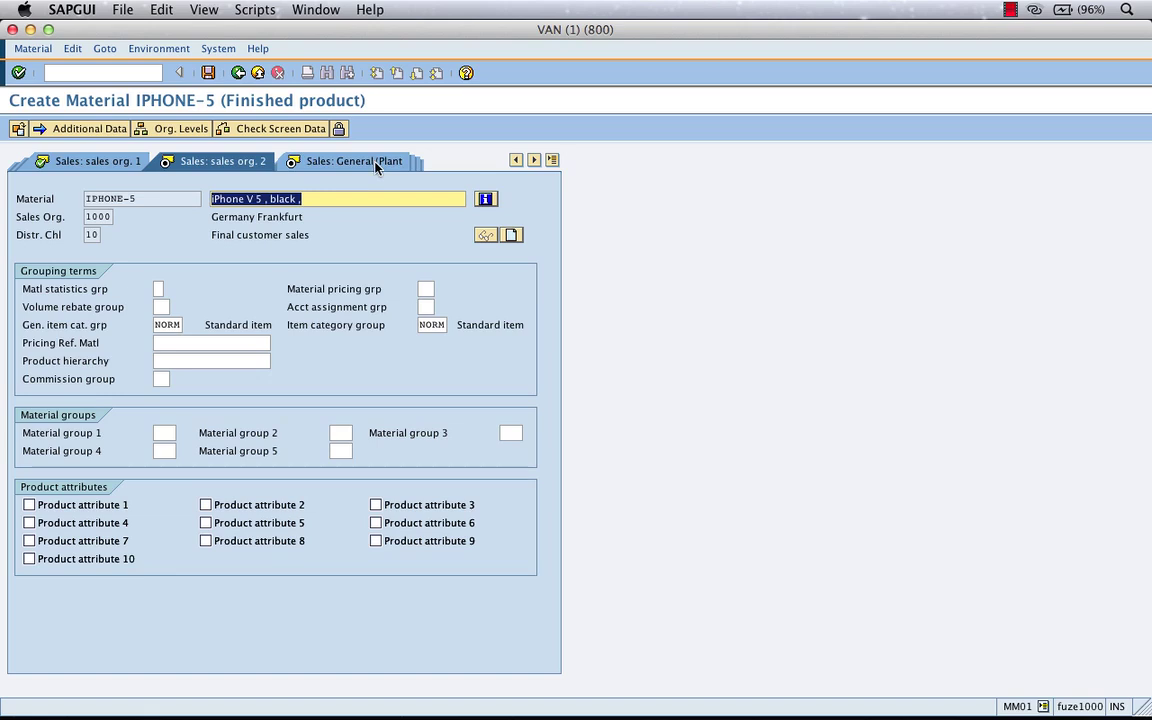
Accept the sales org. 2 defaults and set the transportation group and loading group to 0001 in the Sales: General/Plant view
click(551, 160)
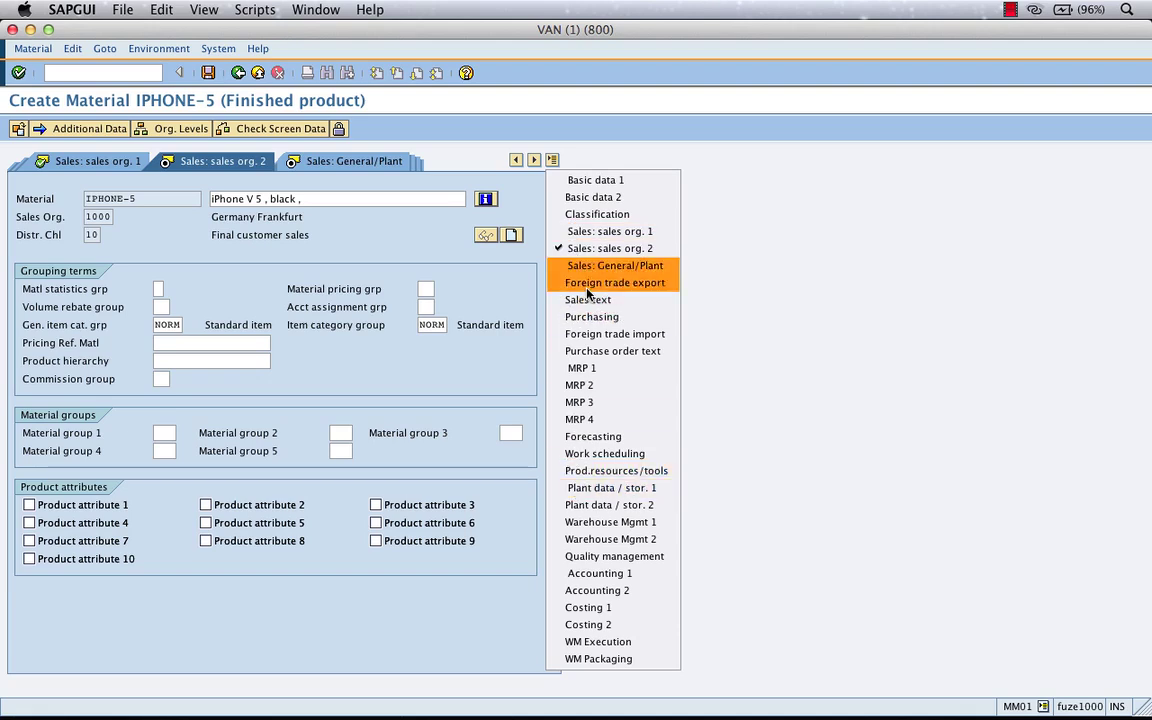
click(361, 229)
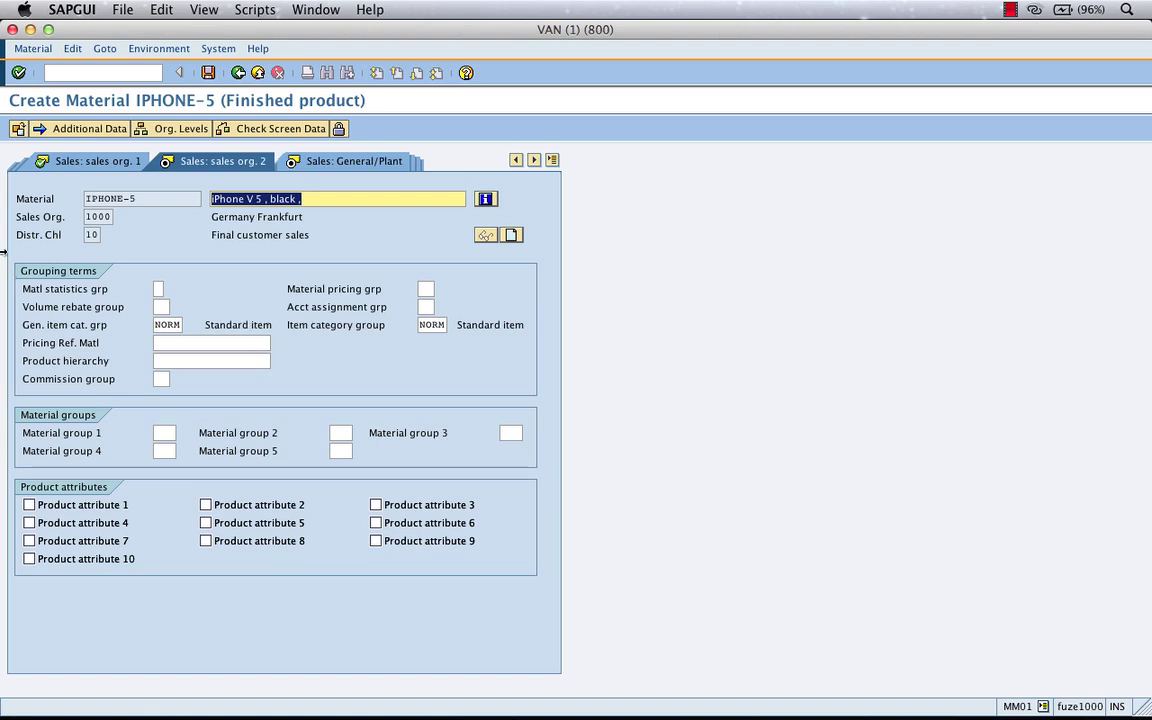
click(18, 72)
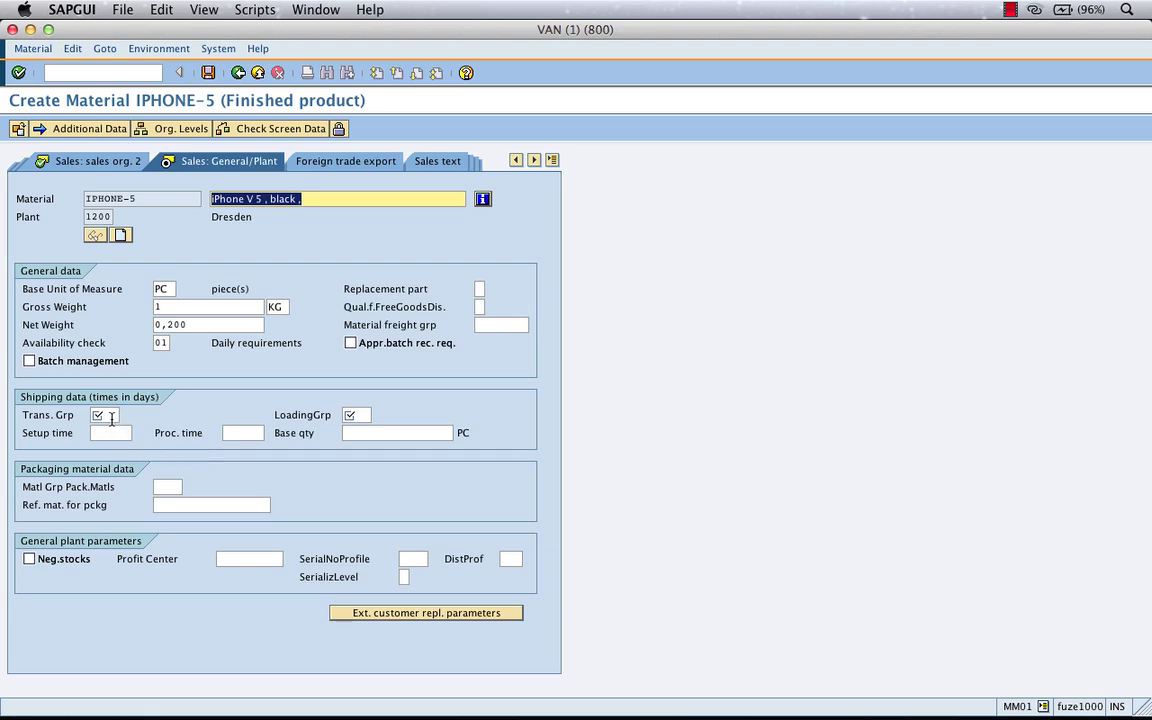
click(108, 415)
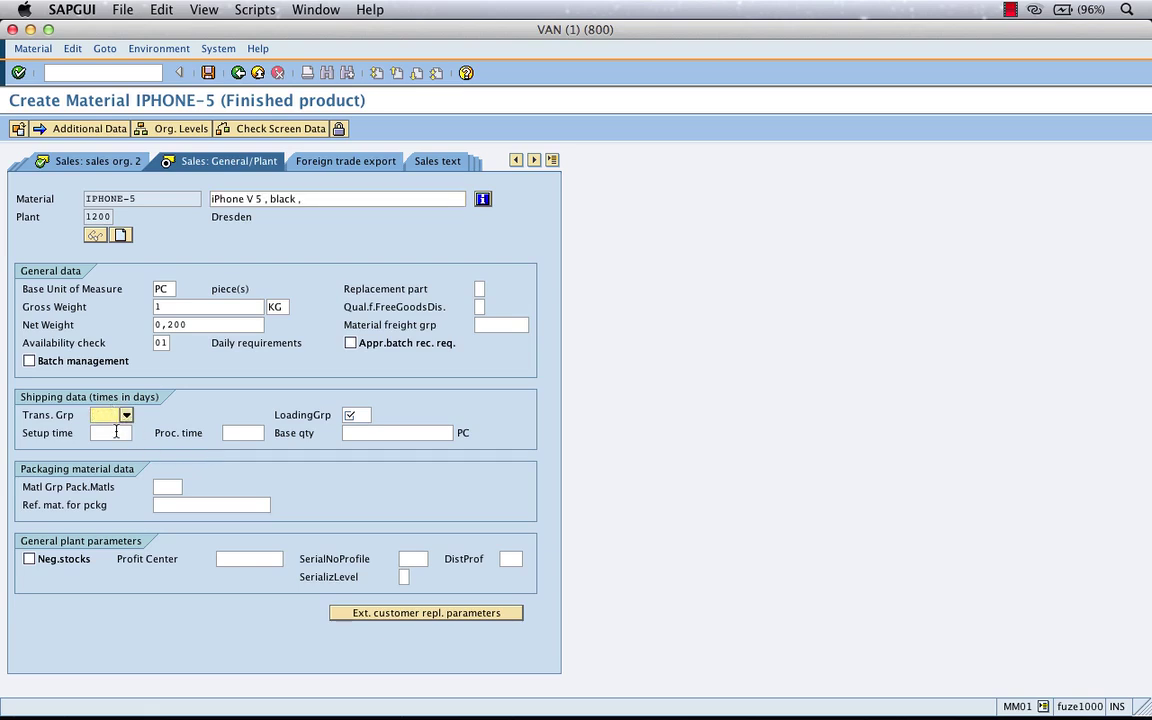
text(0001)
key(Tab)
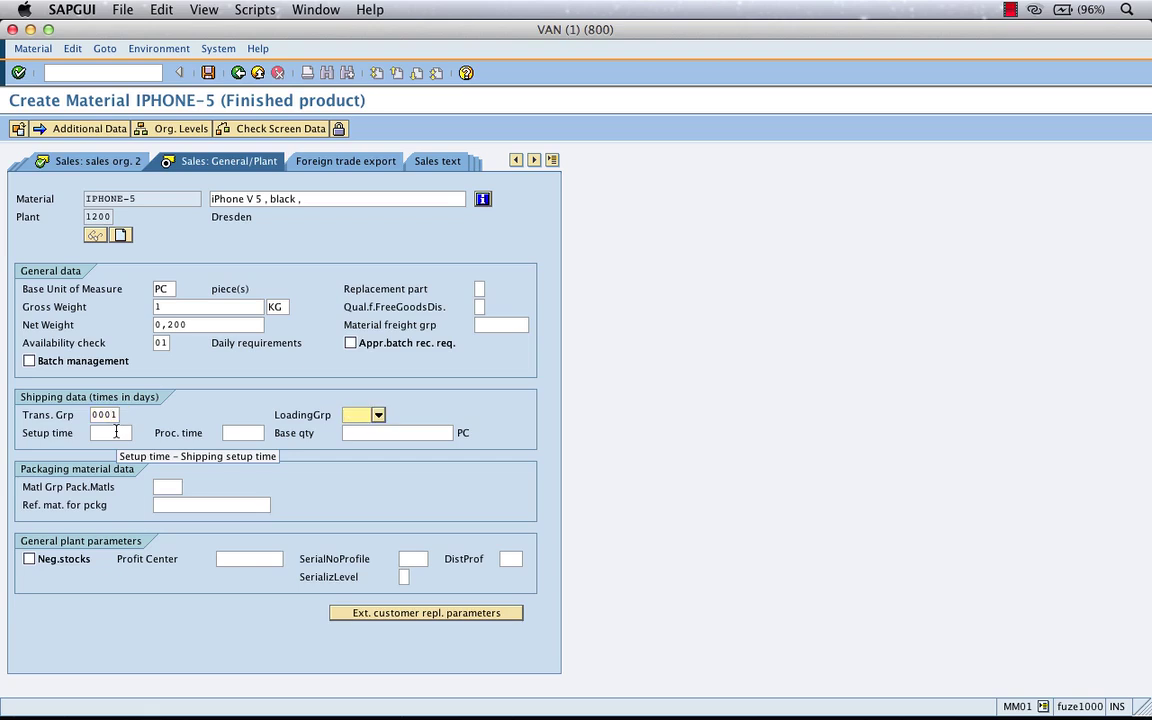
text(0001)
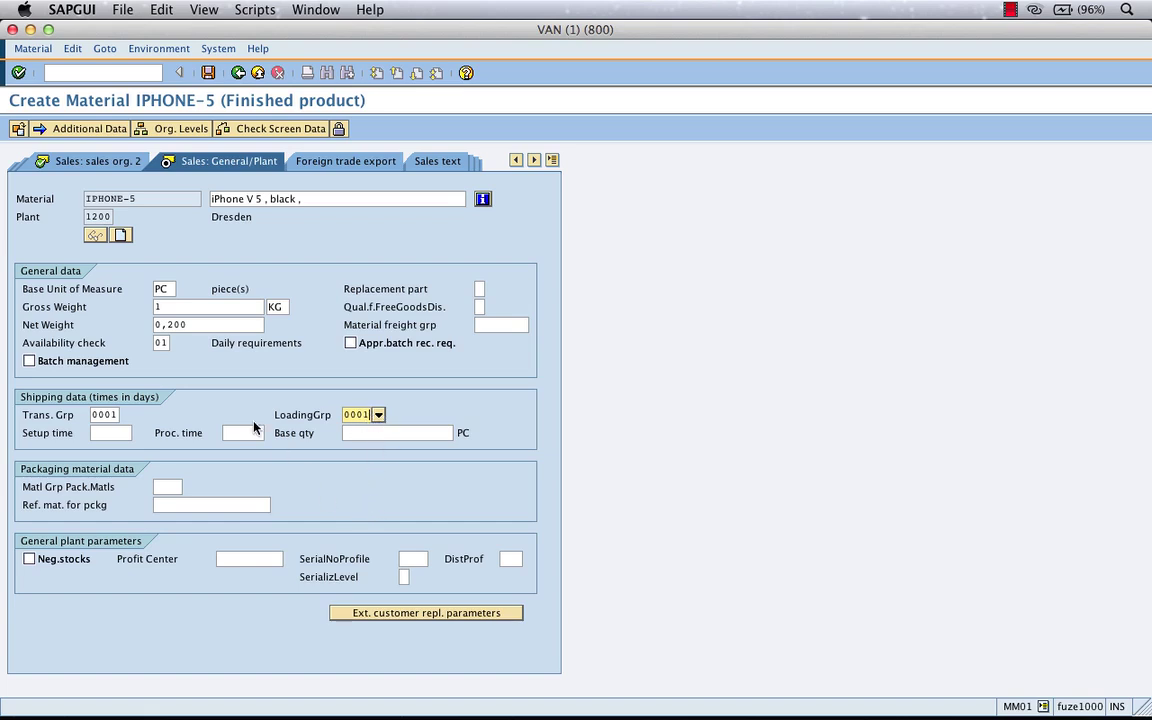
click(18, 72)
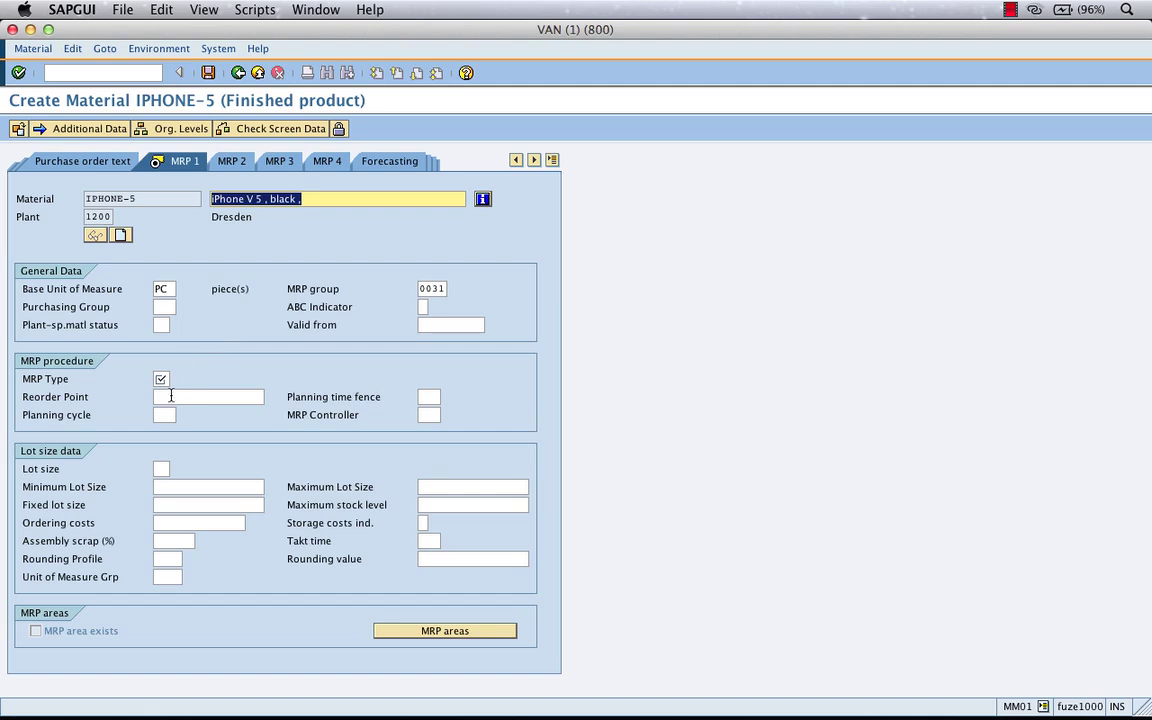
Set the MRP type to ND (No planning) for plant 1200 and confirm the MRP 1 view
click(162, 379)
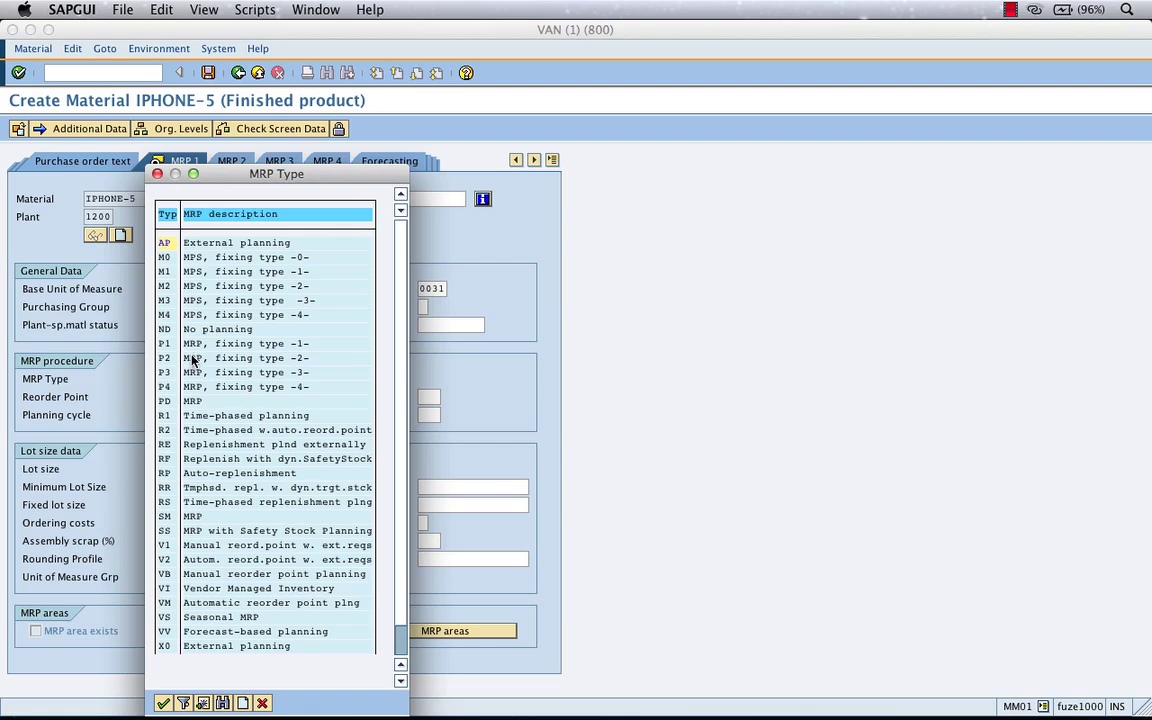
double_click(164, 329)
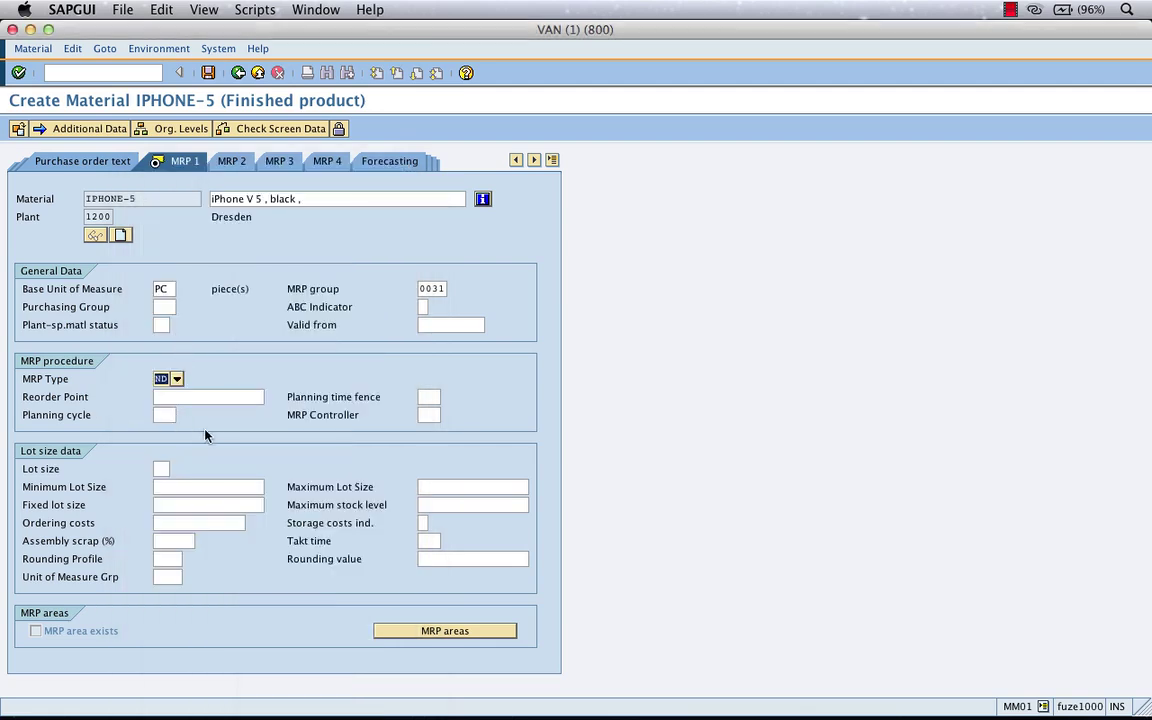
click(18, 72)
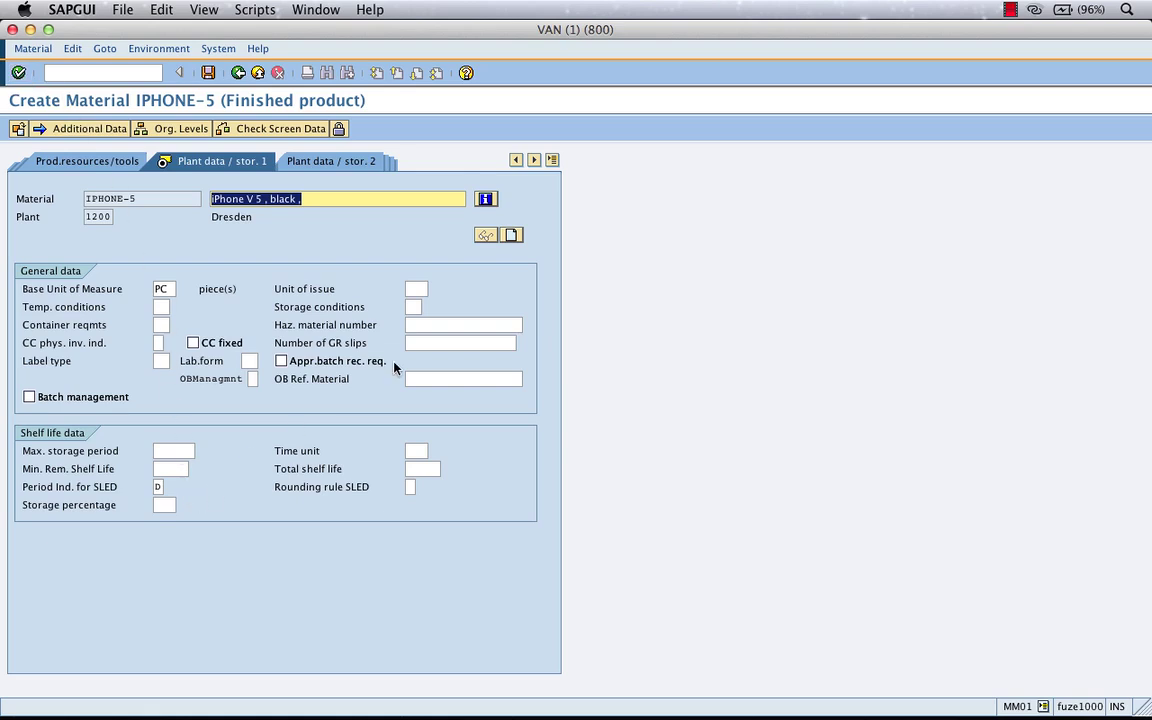
Choose a storage conditions value in the Plant data / stor. 1 view and continue to Accounting 1
click(413, 307)
click(429, 308)
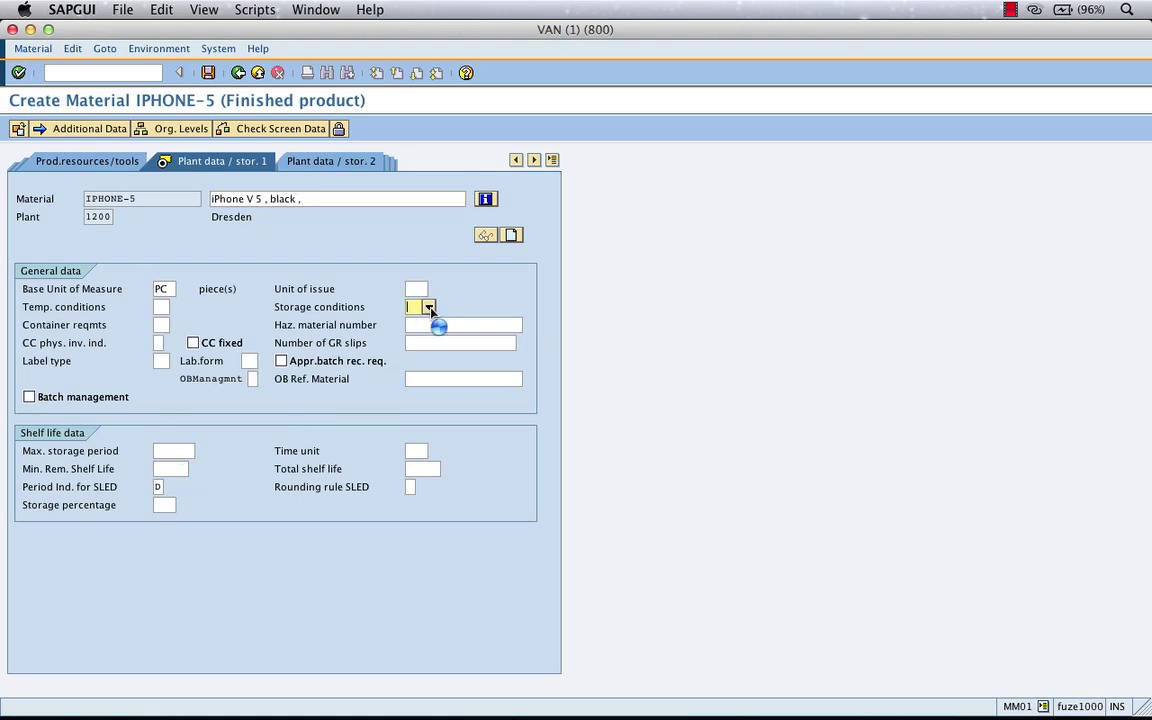
double_click(414, 244)
click(18, 72)
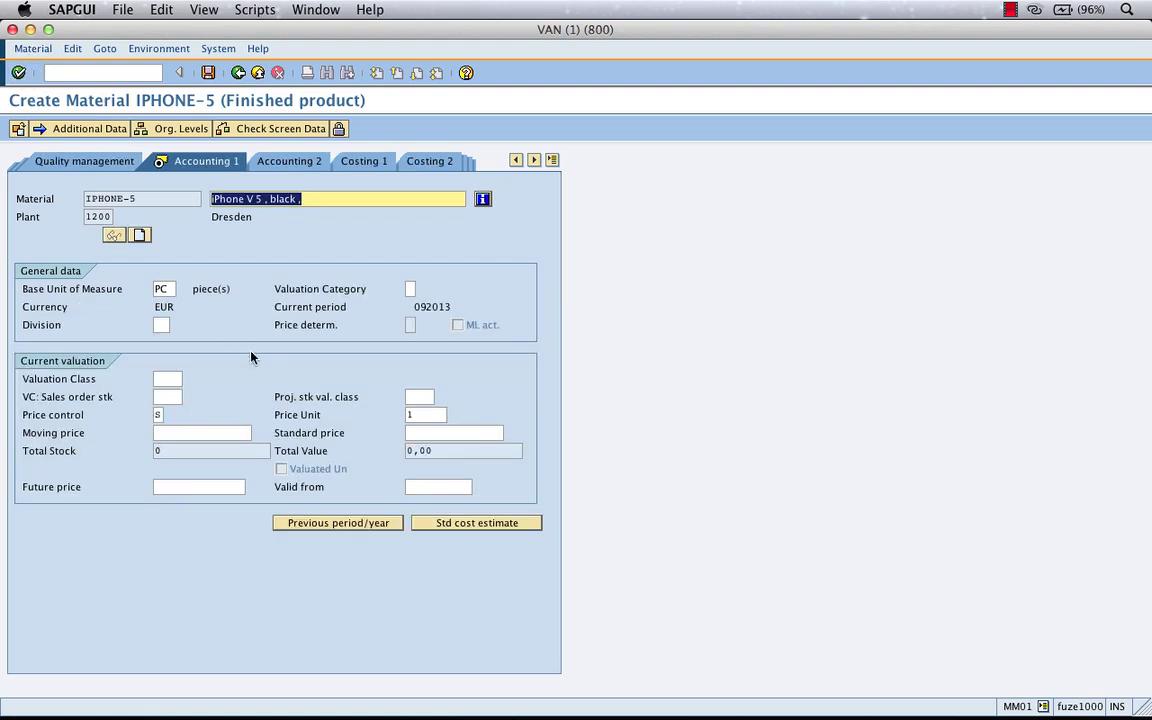
Set the valuation class to 7920 (Finished products), enter price control S and bring up the price control indicator values
click(168, 380)
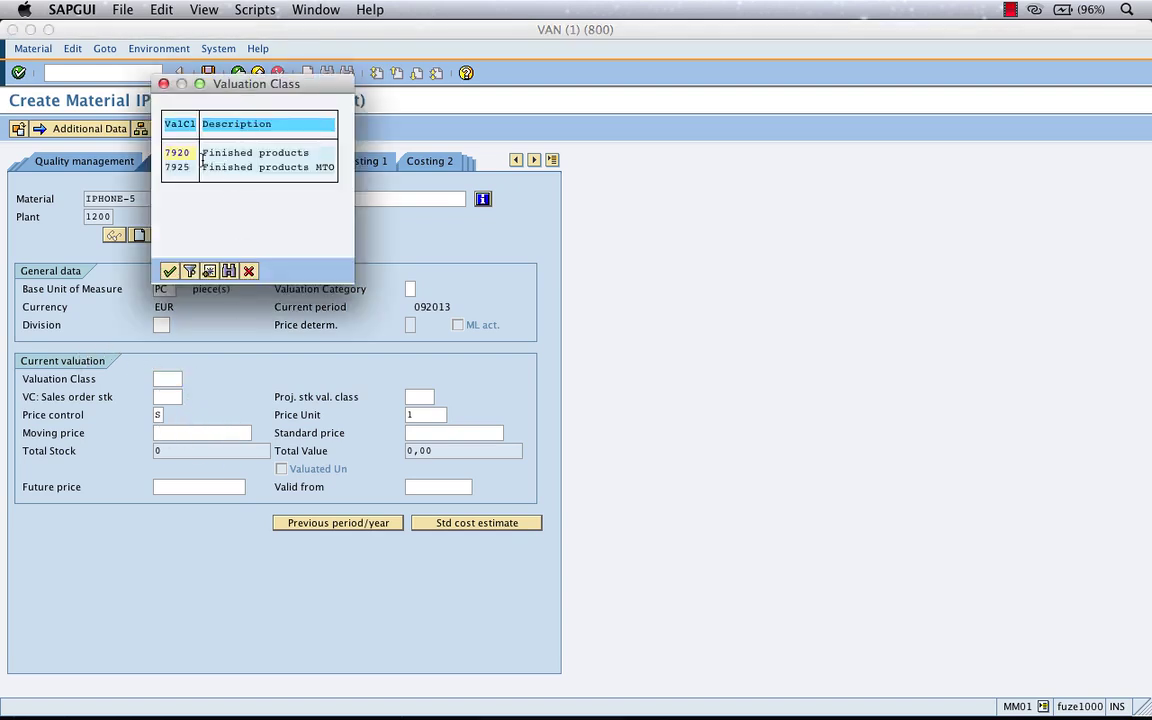
double_click(180, 152)
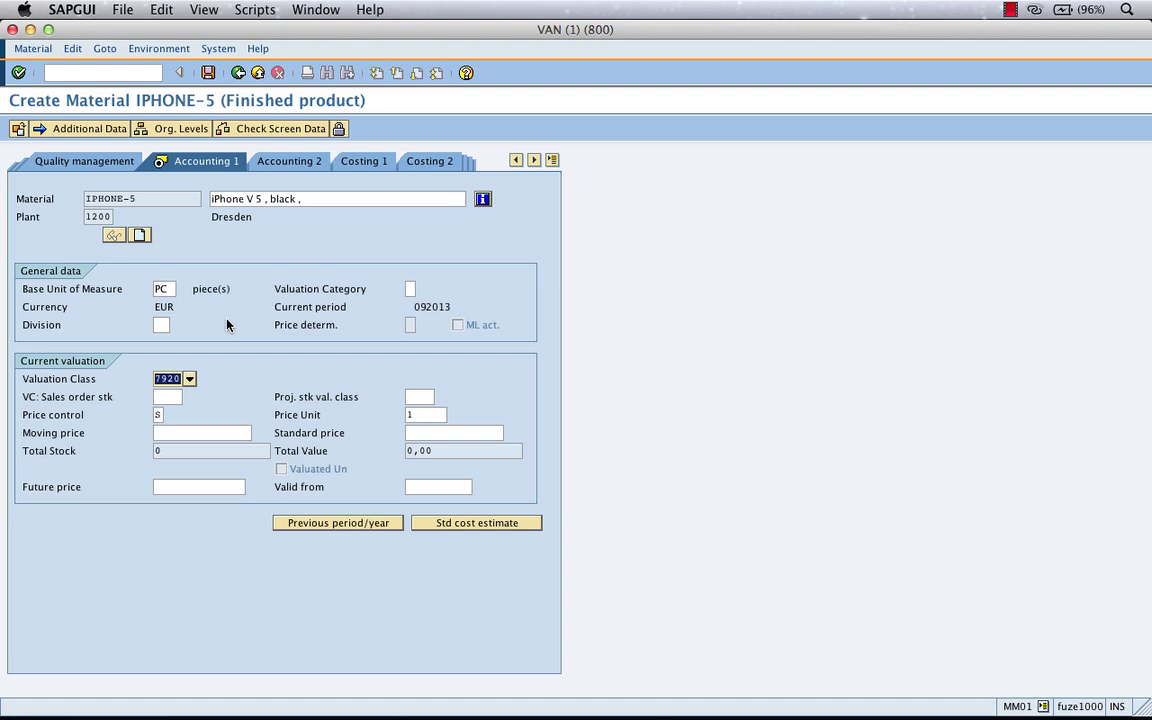
click(157, 415)
text(S)
click(171, 416)
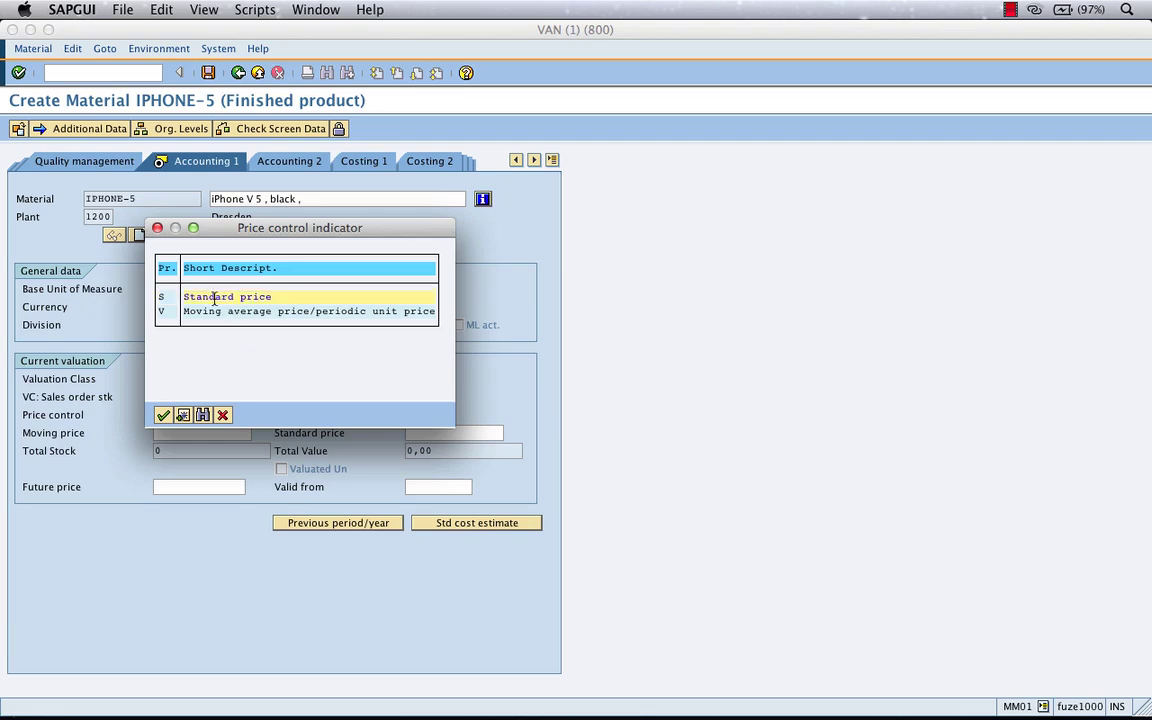
Switch to the whiteboard and write the underlined heading Valuation in the empty area beside the material type notes
key(super+Tab)
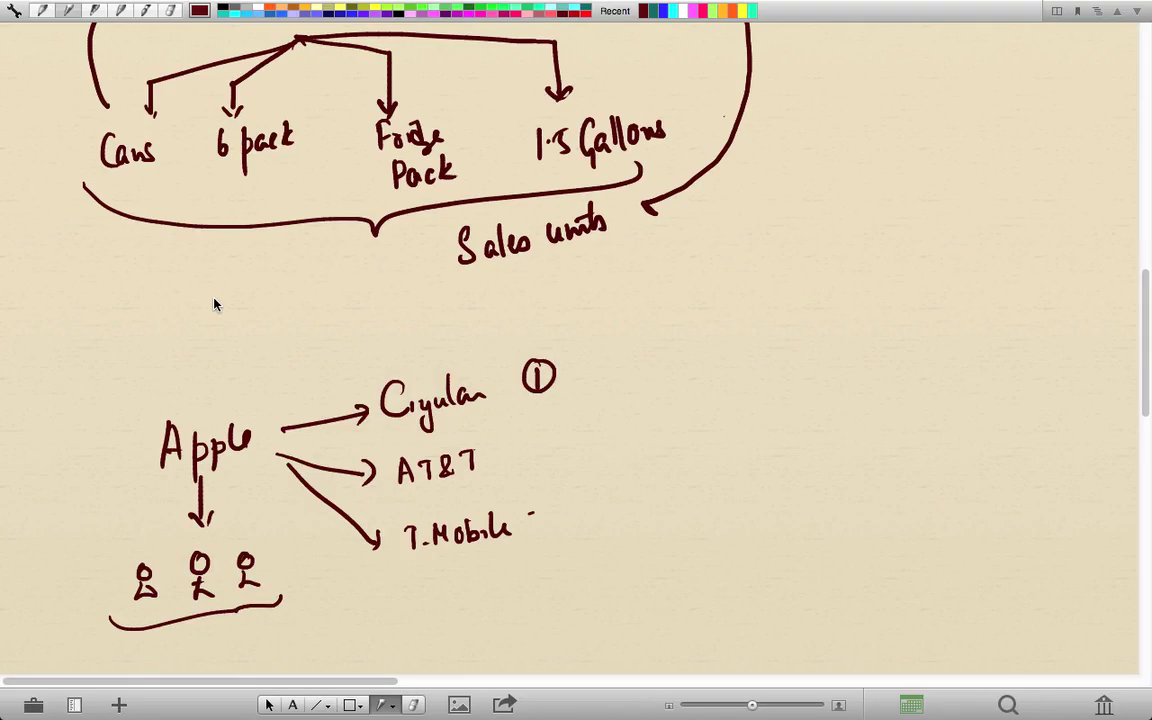
scroll(214, 298, down, 1)
scroll(214, 298, down, 4)
scroll(214, 298, up, 10)
scroll(214, 298, right, 6)
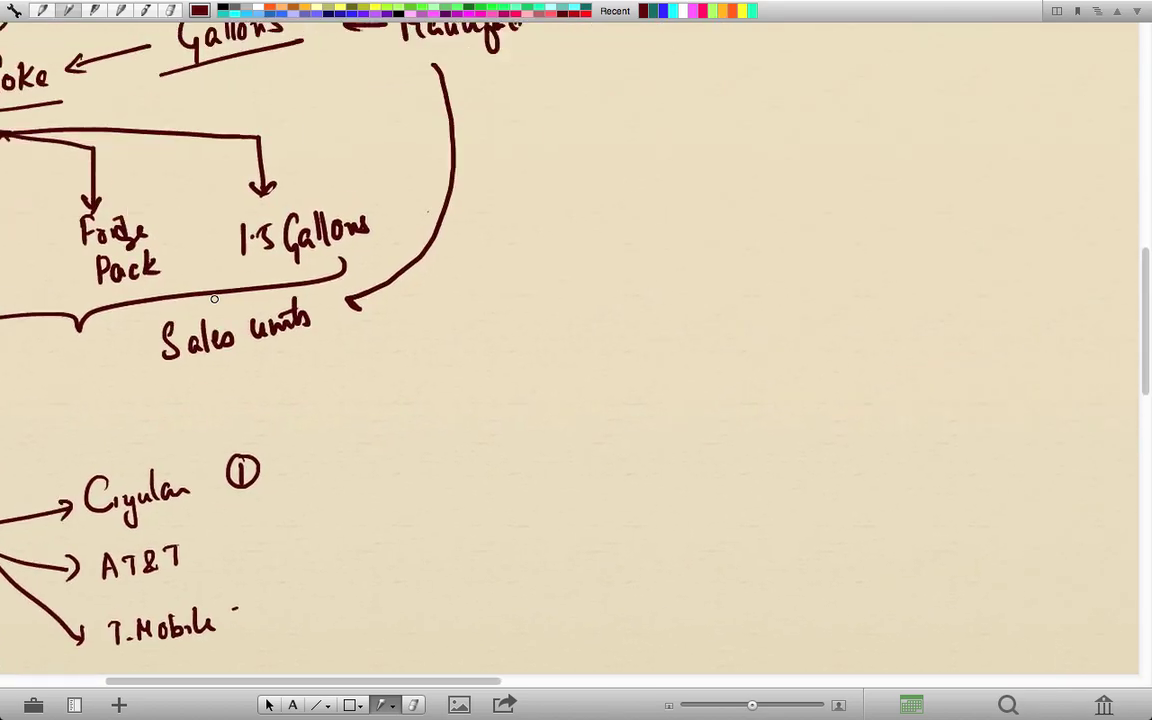
scroll(214, 298, up, 10)
scroll(214, 298, right, 5)
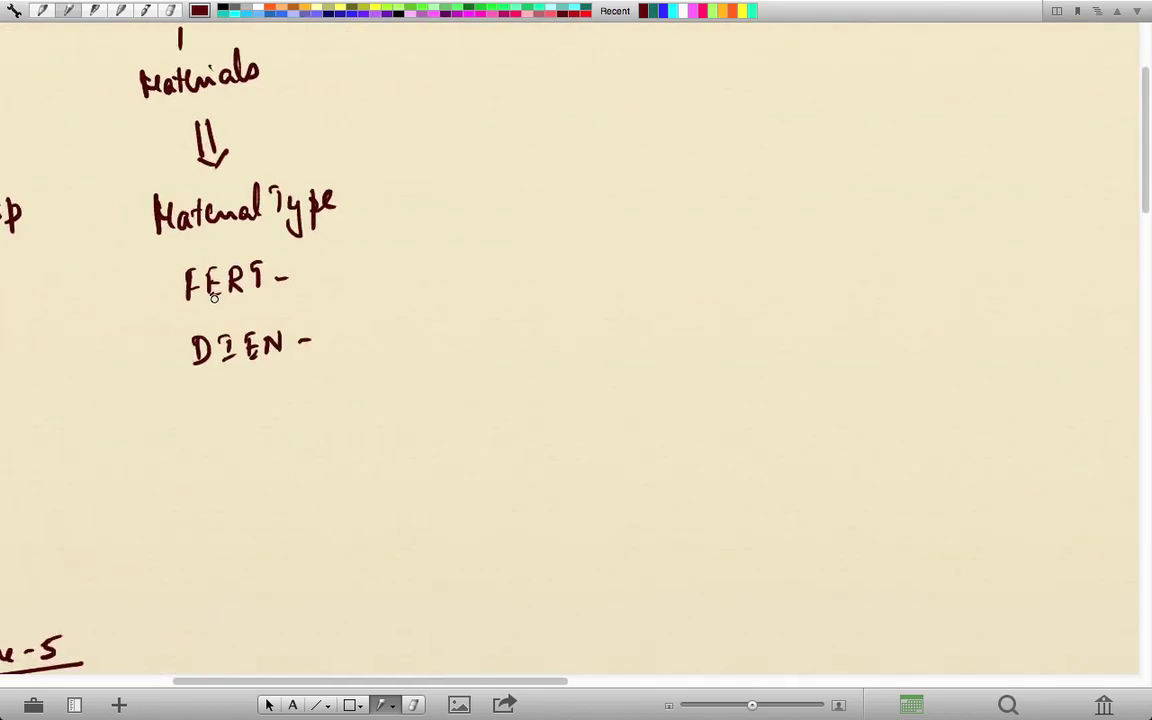
scroll(214, 298, up, 1)
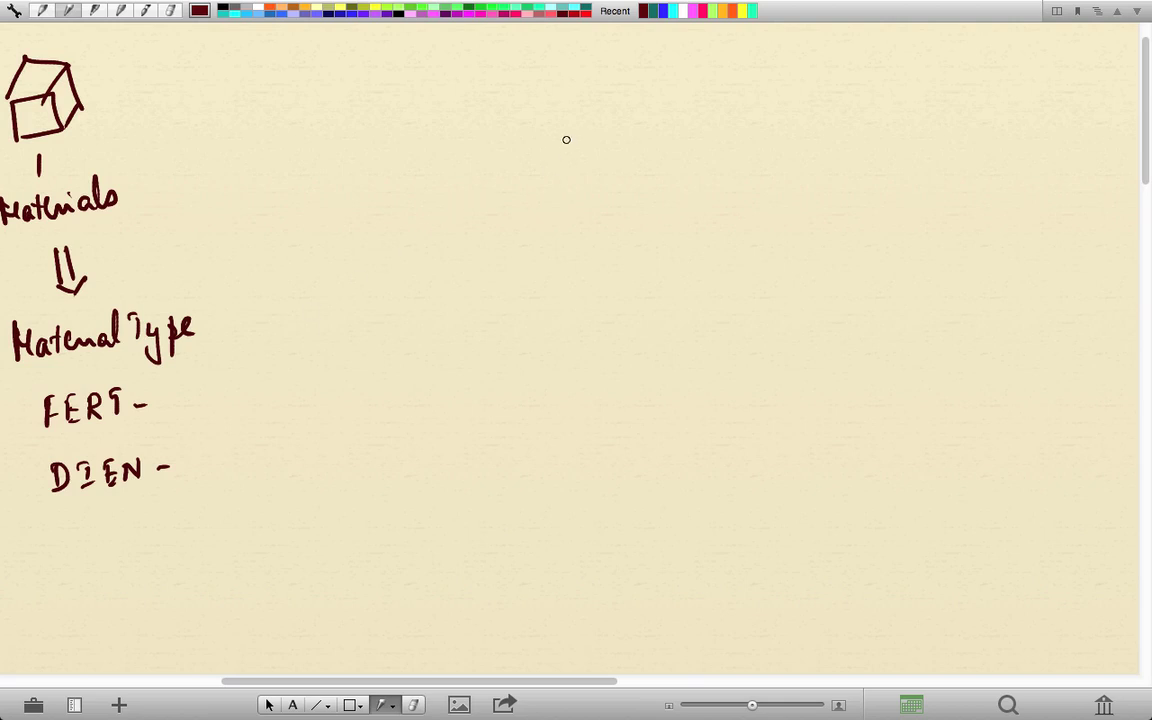
mouse_move(562, 84)
mouse_down()
mouse_move(604, 110)
mouse_move(714, 110)
mouse_up()
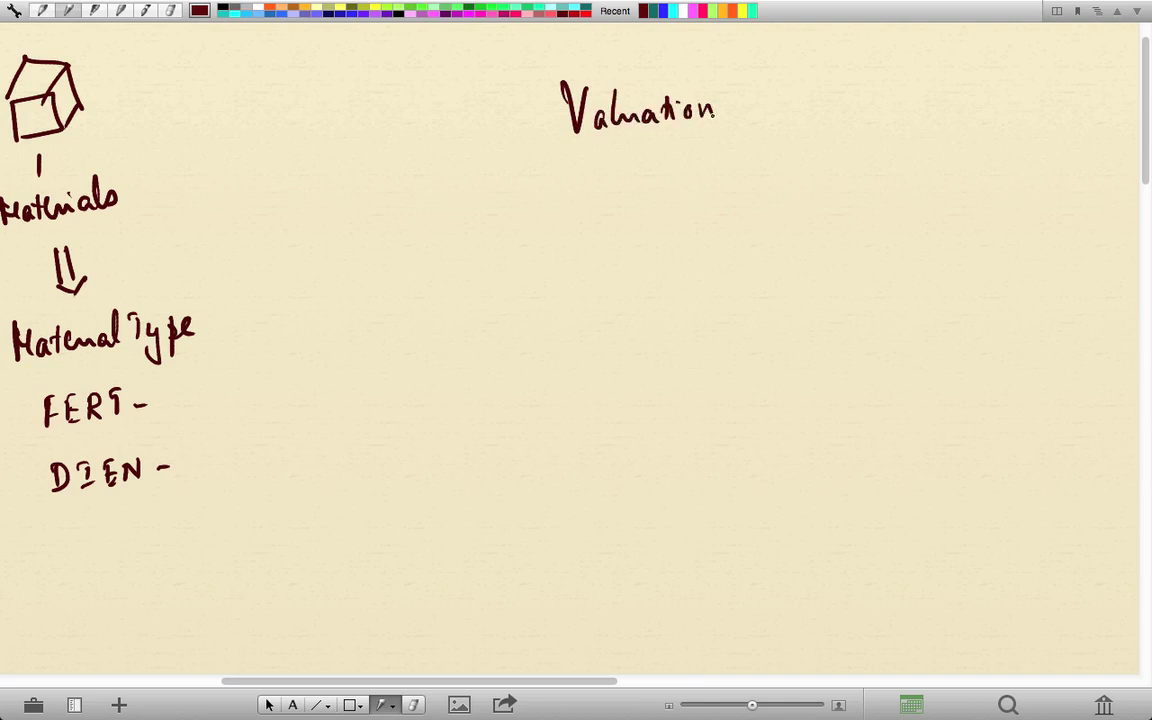
drag(537, 150, 766, 137)
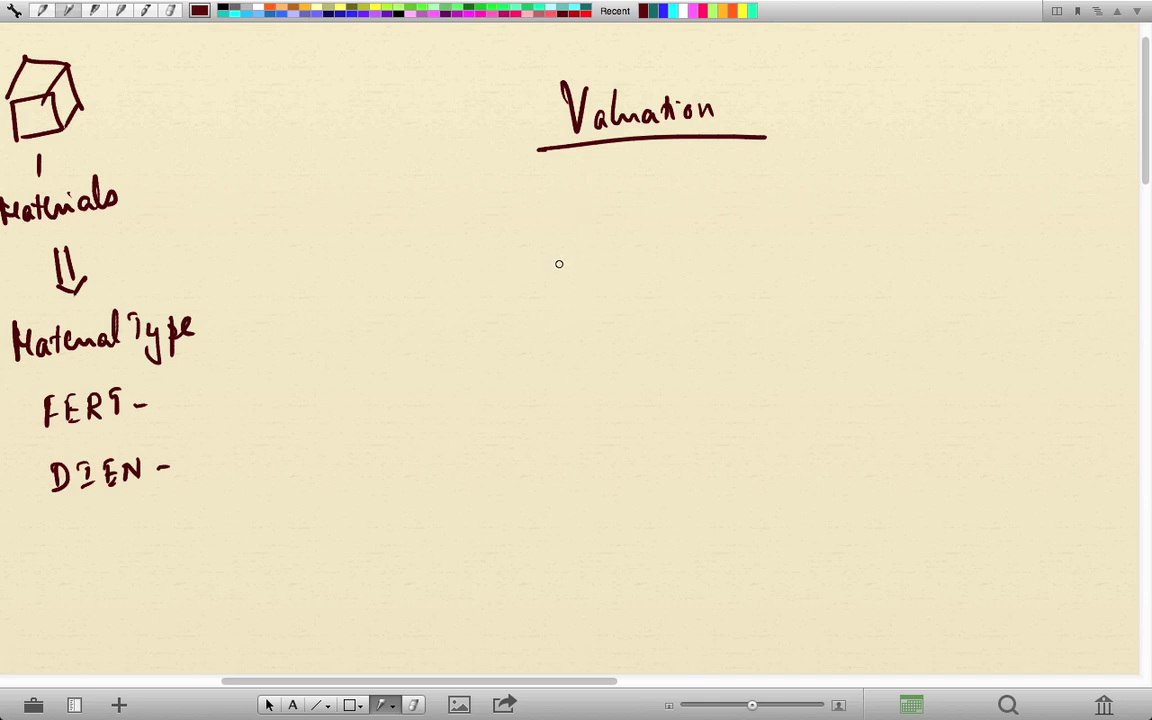
Sketch a simple house with a pitched roof and receding side lines below the Valuation heading
drag(523, 252, 526, 294)
mouse_move(522, 250)
mouse_down()
mouse_move(597, 243)
mouse_move(596, 282)
mouse_up()
drag(591, 282, 520, 291)
mouse_move(546, 201)
mouse_down()
mouse_move(511, 250)
mouse_move(615, 240)
mouse_move(643, 162)
mouse_up()
drag(600, 240, 671, 197)
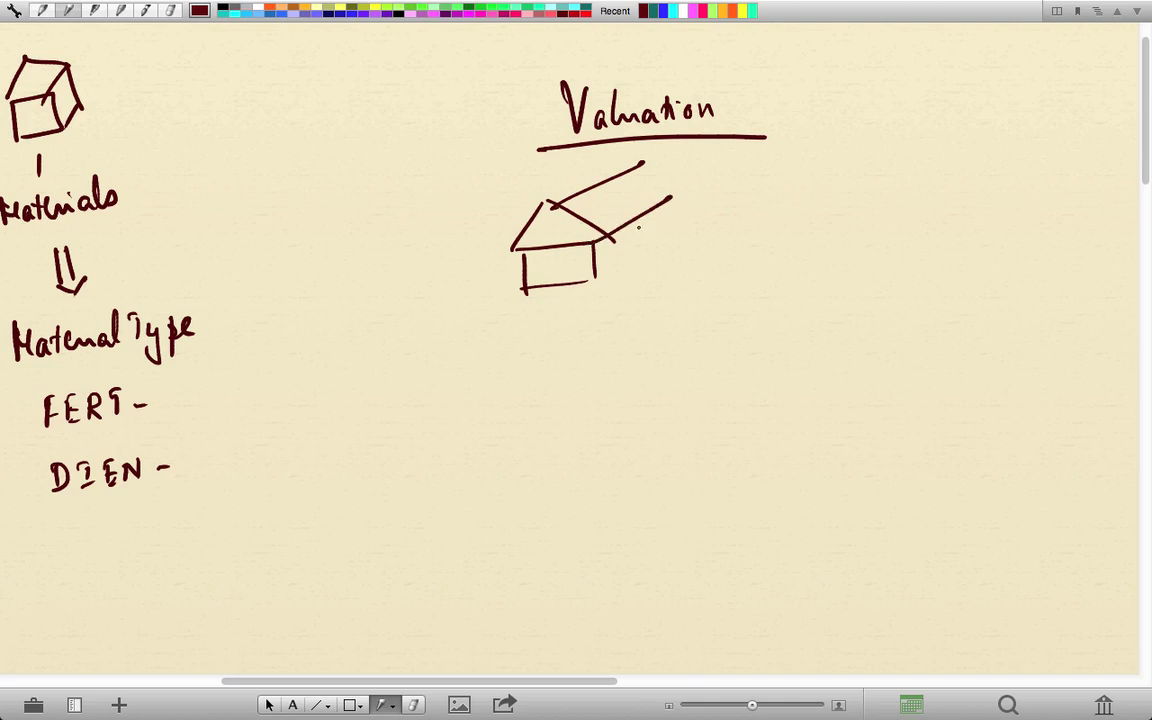
drag(602, 272, 679, 235)
Write a list beside the house sketch with the circled numbers 1 House and 2 Inventory
mouse_move(738, 240)
mouse_down()
mouse_move(739, 257)
mouse_move(738, 236)
mouse_up()
mouse_move(768, 230)
mouse_down()
mouse_move(768, 255)
mouse_move(782, 242)
mouse_up()
mouse_move(782, 230)
mouse_down()
mouse_move(782, 254)
mouse_move(797, 232)
mouse_move(823, 245)
mouse_up()
drag(838, 238, 849, 234)
mouse_move(735, 293)
mouse_down()
mouse_move(724, 300)
mouse_move(738, 290)
mouse_move(781, 300)
mouse_move(790, 284)
mouse_up()
drag(770, 310, 808, 310)
drag(810, 296, 848, 310)
drag(853, 287, 856, 310)
Branch two arrows off Inventory and label them Freeze and Golf Club
mouse_move(848, 296)
mouse_down()
mouse_move(903, 314)
mouse_move(916, 274)
mouse_move(963, 251)
mouse_up()
mouse_move(974, 240)
mouse_down()
mouse_move(975, 252)
mouse_move(986, 234)
mouse_up()
drag(988, 242, 1032, 258)
drag(1045, 240, 1046, 241)
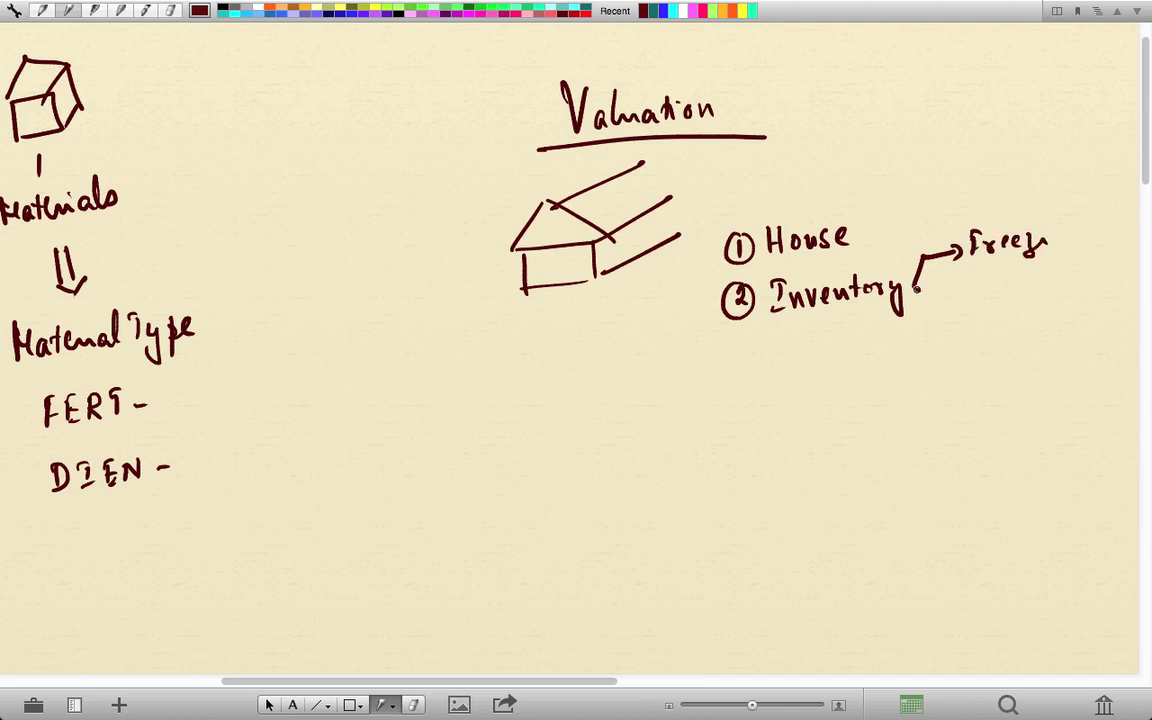
drag(914, 290, 996, 288)
drag(1008, 266, 1006, 296)
mouse_move(1020, 270)
mouse_down()
mouse_move(1012, 306)
mouse_move(1048, 286)
mouse_up()
drag(1052, 278, 1074, 284)
Add branches below Golf Club for Cloth and Car plus one unlabelled arrow, and box the word Car
drag(917, 308, 965, 337)
mouse_move(983, 322)
mouse_down()
mouse_move(982, 338)
mouse_move(1010, 327)
mouse_up()
drag(1026, 316, 1034, 336)
drag(1026, 322, 1040, 320)
drag(1044, 310, 1055, 328)
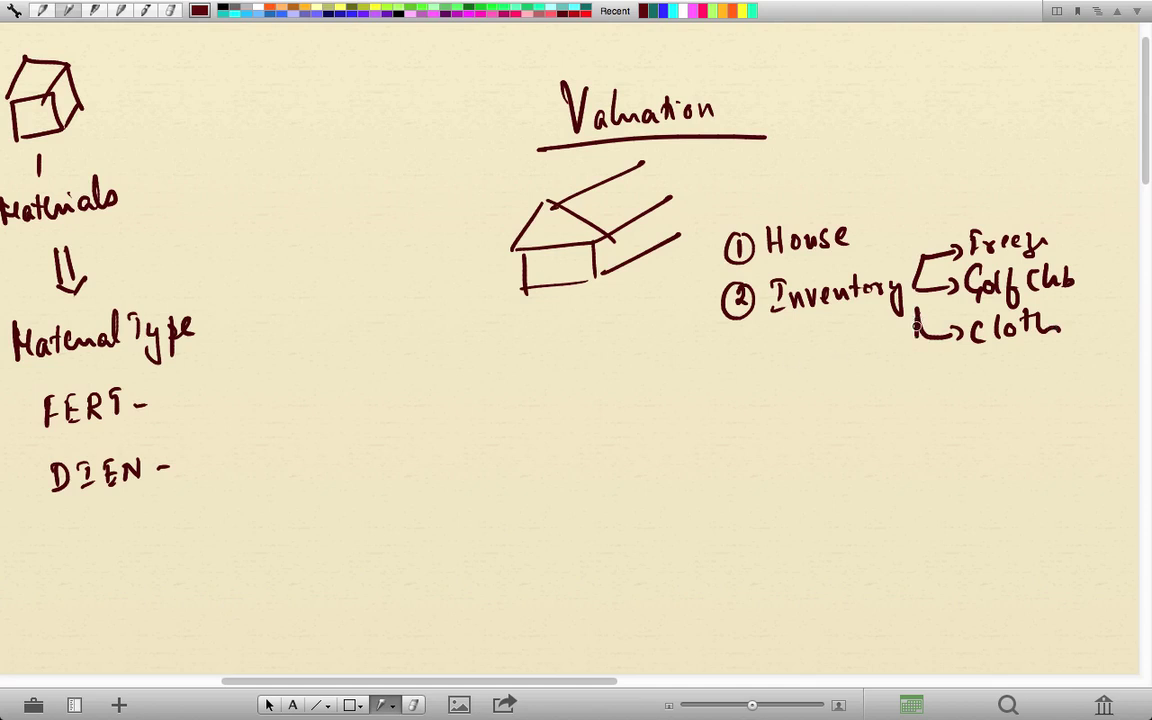
mouse_move(916, 325)
mouse_down()
mouse_move(960, 398)
mouse_move(988, 398)
mouse_up()
mouse_move(1000, 388)
mouse_down()
mouse_move(1008, 398)
mouse_move(1024, 388)
mouse_up()
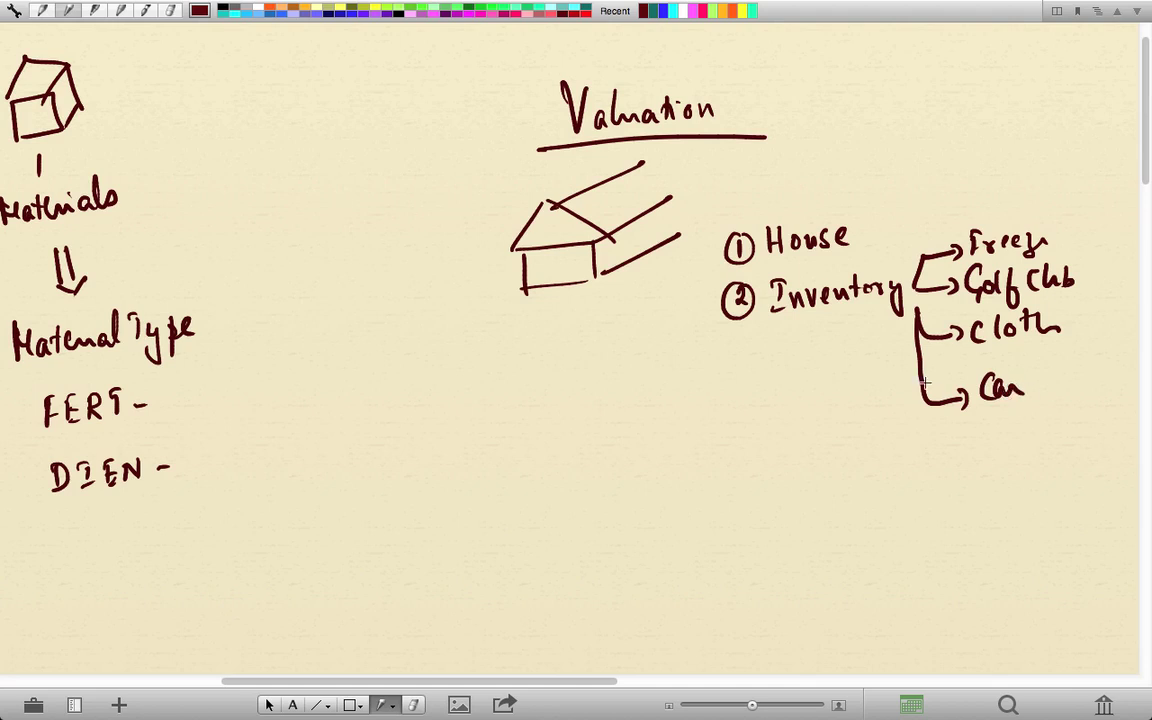
drag(910, 336, 908, 445)
drag(925, 400, 978, 443)
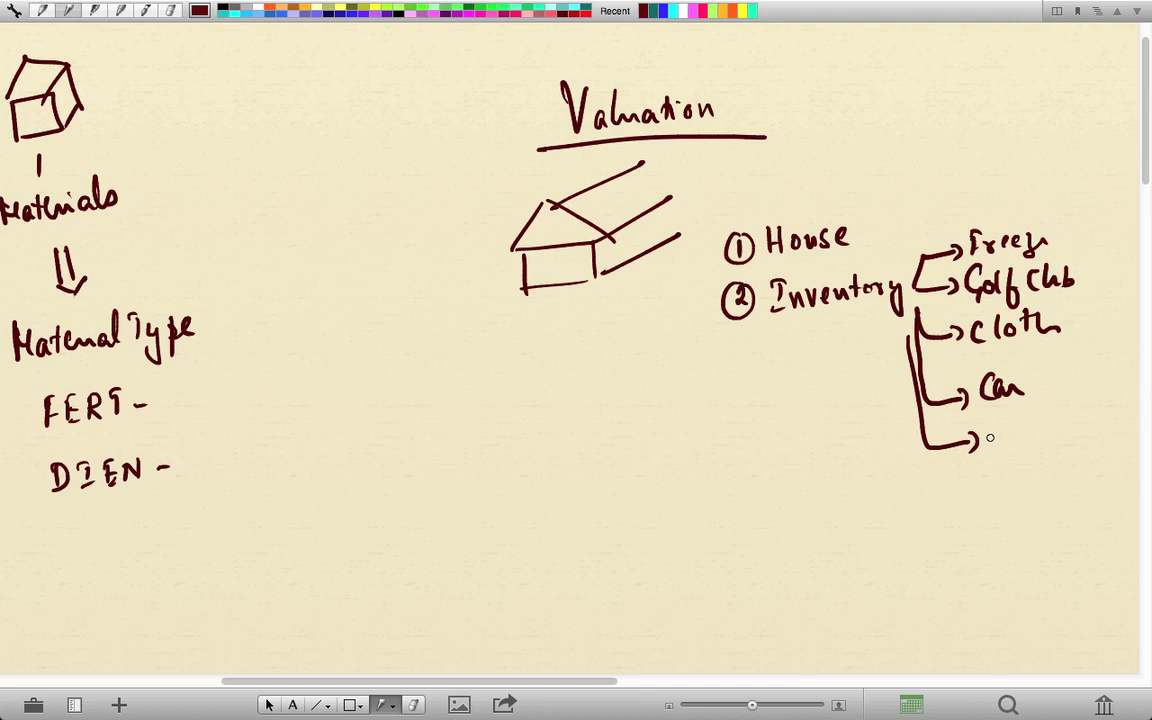
mouse_move(970, 364)
mouse_down()
mouse_move(968, 410)
mouse_move(1040, 364)
mouse_move(973, 385)
mouse_up()
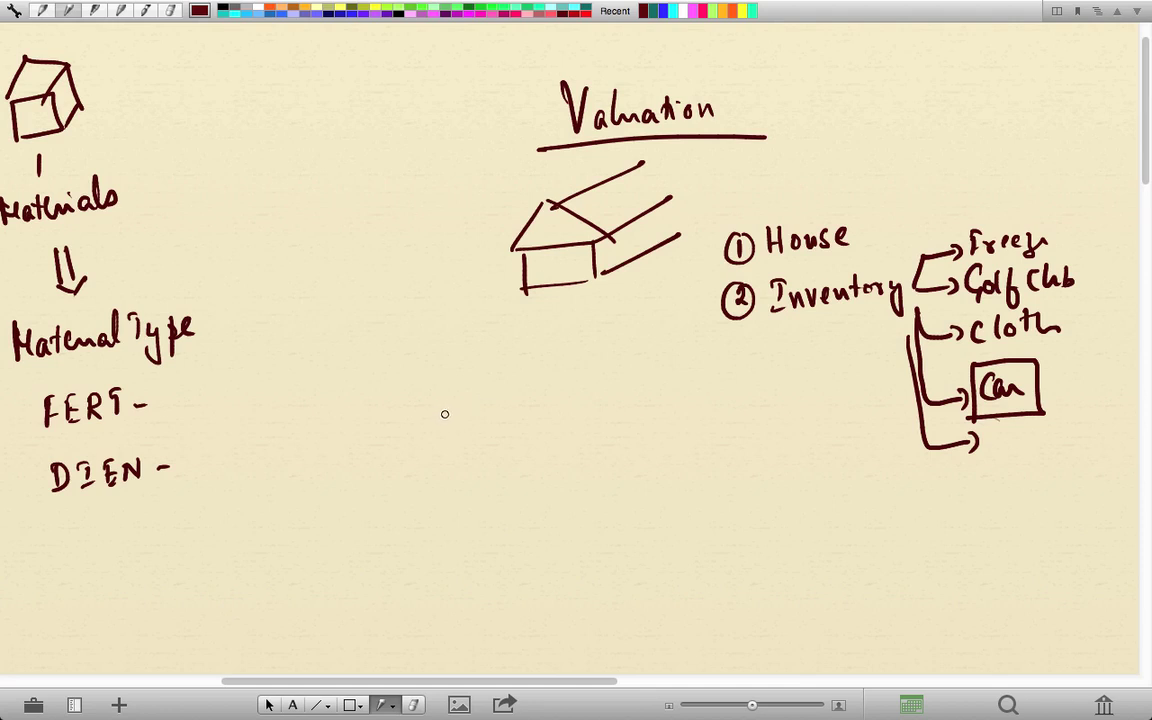
List the components Panel, Case and Audio below the house sketch, followed by three short dashes
mouse_move(445, 400)
mouse_down()
mouse_move(445, 434)
mouse_move(452, 416)
mouse_move(510, 422)
mouse_up()
mouse_move(452, 461)
mouse_down()
mouse_move(470, 479)
mouse_move(507, 472)
mouse_up()
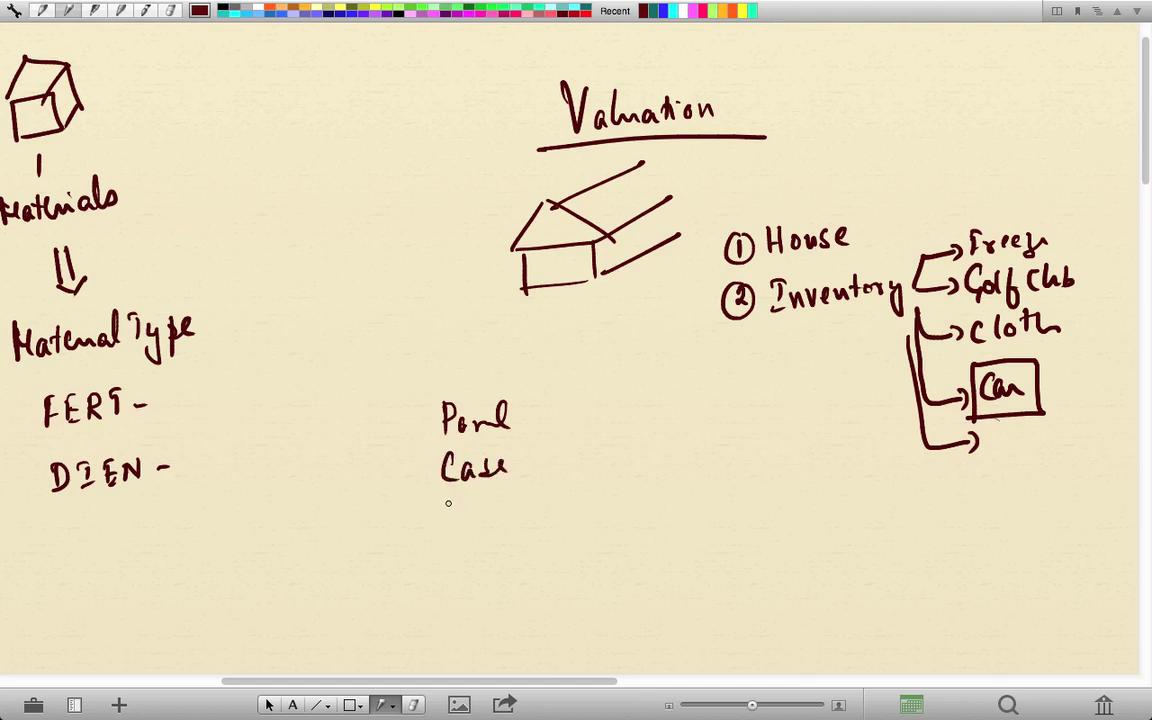
mouse_move(446, 526)
mouse_down()
mouse_move(488, 504)
mouse_move(512, 510)
mouse_up()
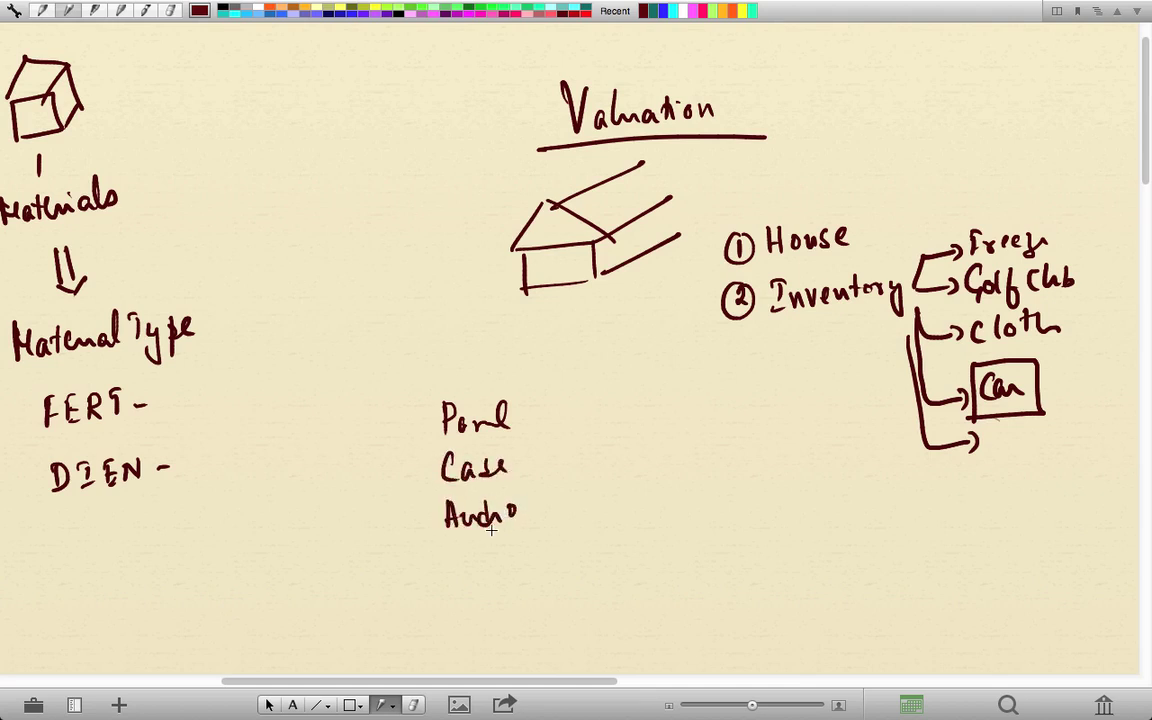
mouse_move(454, 558)
mouse_down()
mouse_move(477, 557)
mouse_move(474, 572)
mouse_up()
drag(459, 592, 469, 591)
Add arrows with the unit prices 12 $ for Panel and 10 $ for Case
drag(534, 417, 578, 413)
drag(565, 406, 566, 421)
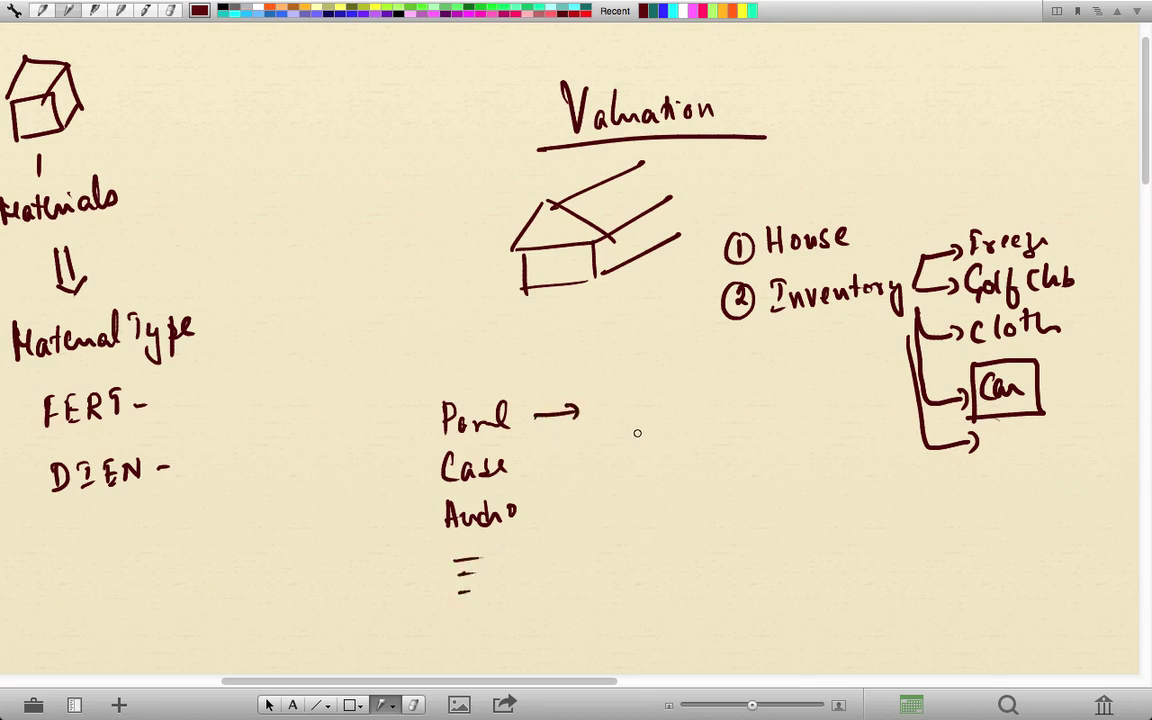
mouse_move(606, 398)
mouse_down()
mouse_move(606, 416)
mouse_move(639, 420)
mouse_up()
drag(646, 393, 646, 427)
drag(543, 460, 614, 463)
drag(626, 448, 655, 467)
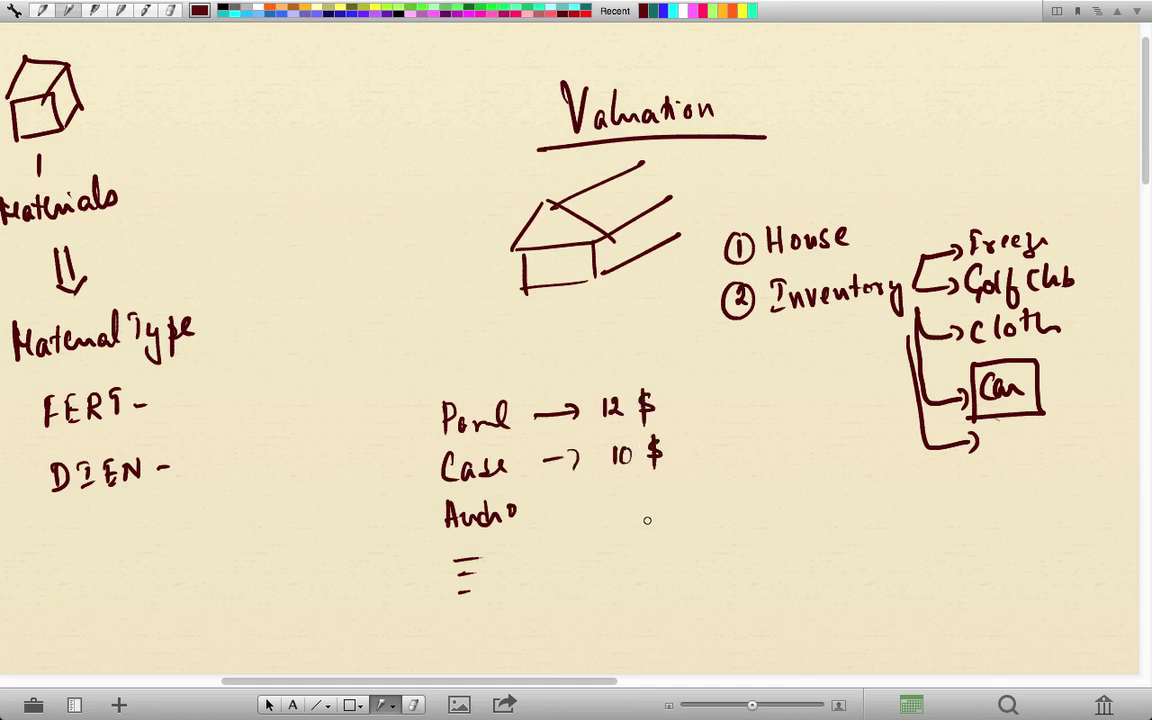
Add arrows to the quantity 100,000 behind both component prices and circle the 12 of the Panel price
drag(674, 404, 712, 404)
drag(700, 394, 702, 412)
mouse_move(728, 393)
mouse_down()
mouse_move(728, 409)
mouse_move(749, 394)
mouse_move(759, 411)
mouse_up()
drag(768, 393, 794, 394)
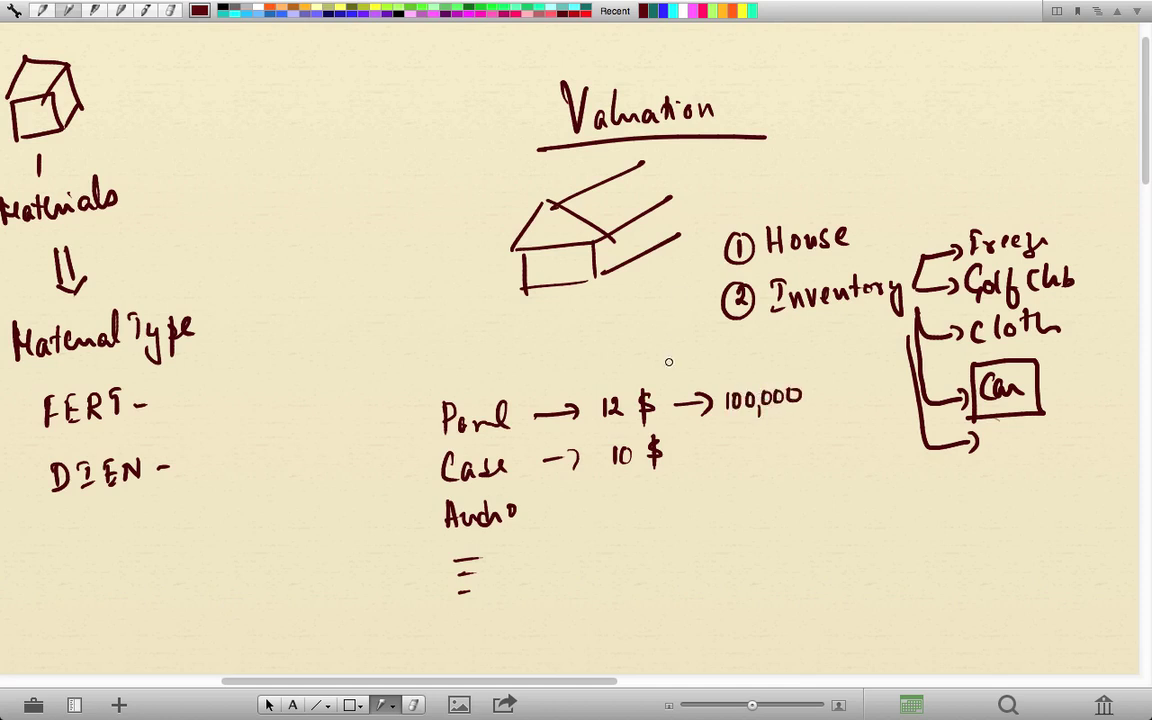
drag(677, 456, 727, 456)
drag(740, 442, 751, 443)
mouse_move(763, 452)
mouse_down()
mouse_move(761, 465)
mouse_move(766, 443)
mouse_move(794, 443)
mouse_up()
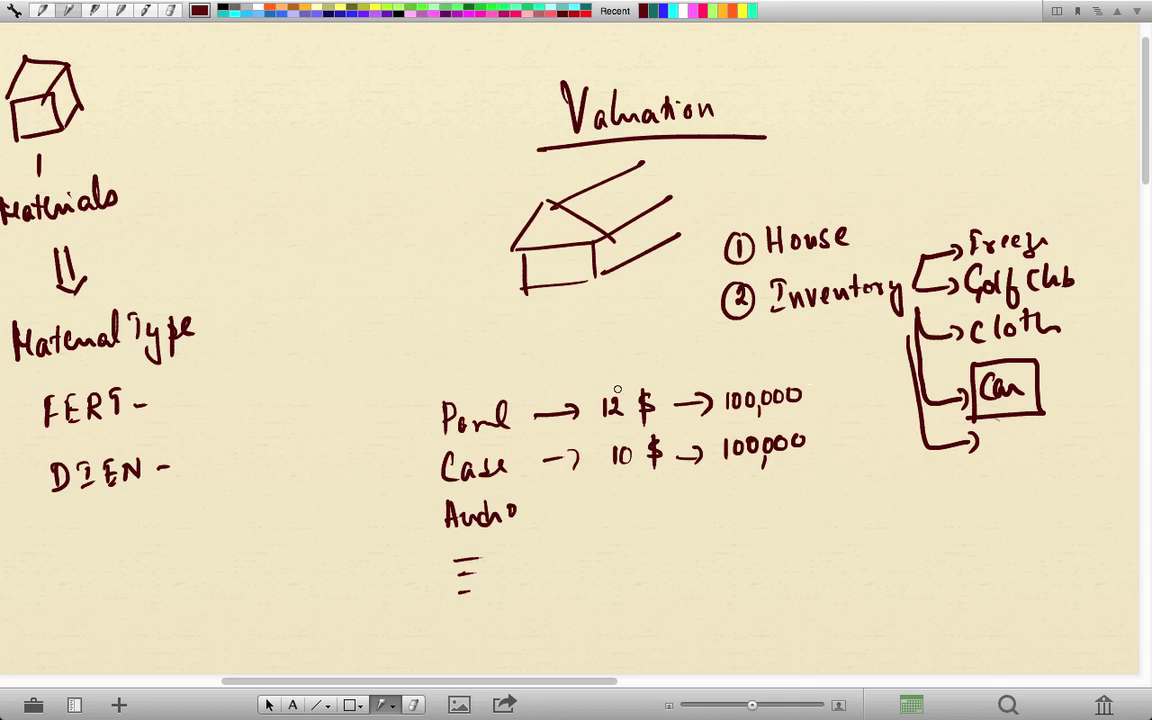
mouse_move(602, 384)
mouse_down()
mouse_move(616, 382)
mouse_move(600, 386)
mouse_up()
Switch to SAP, accept price control S (Standard price) and enter a standard price of 12
key(ctrl+Left)
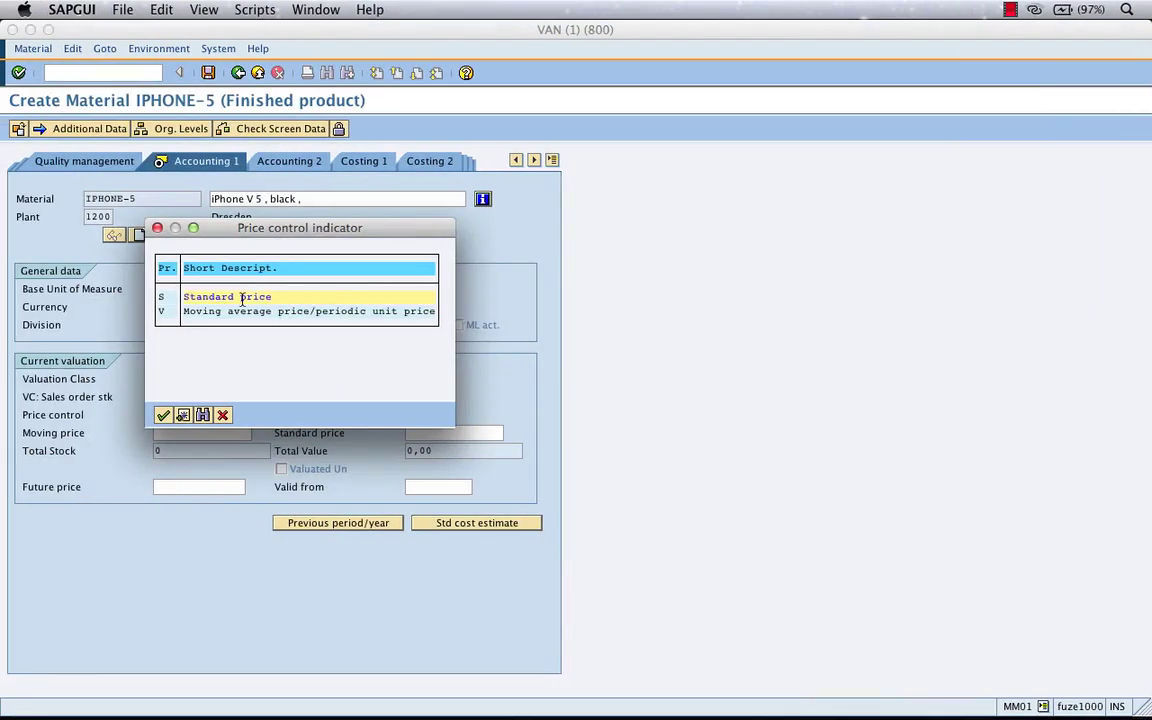
click(163, 415)
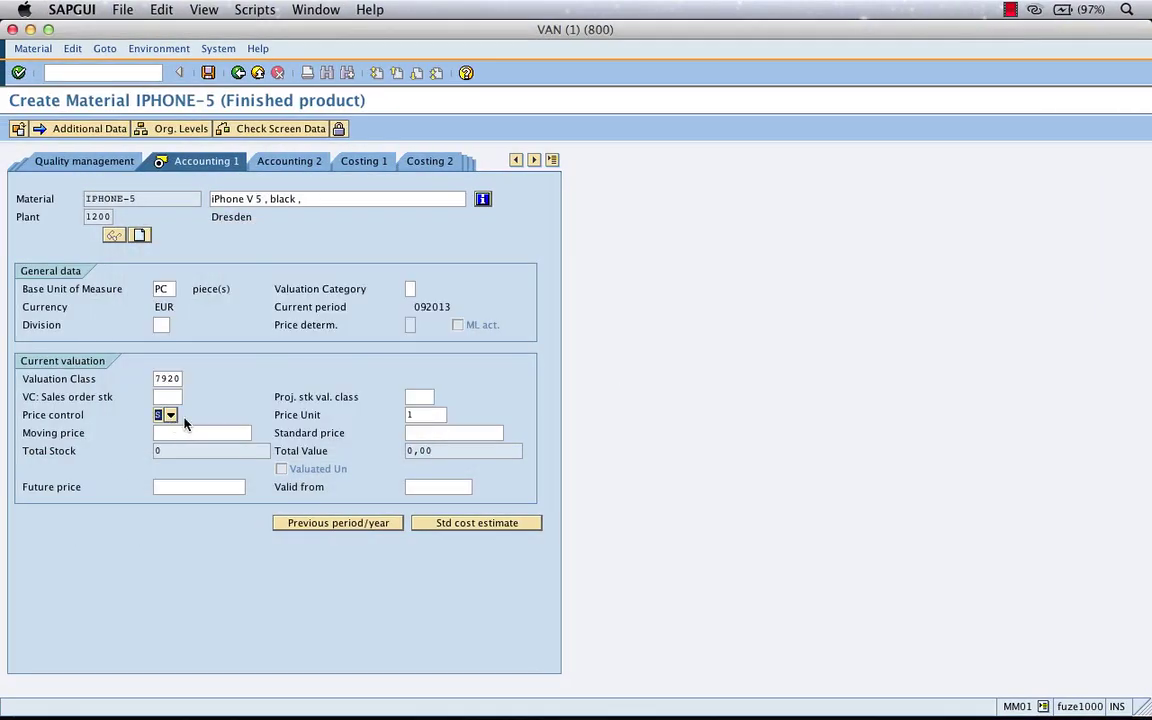
click(422, 432)
text(12)
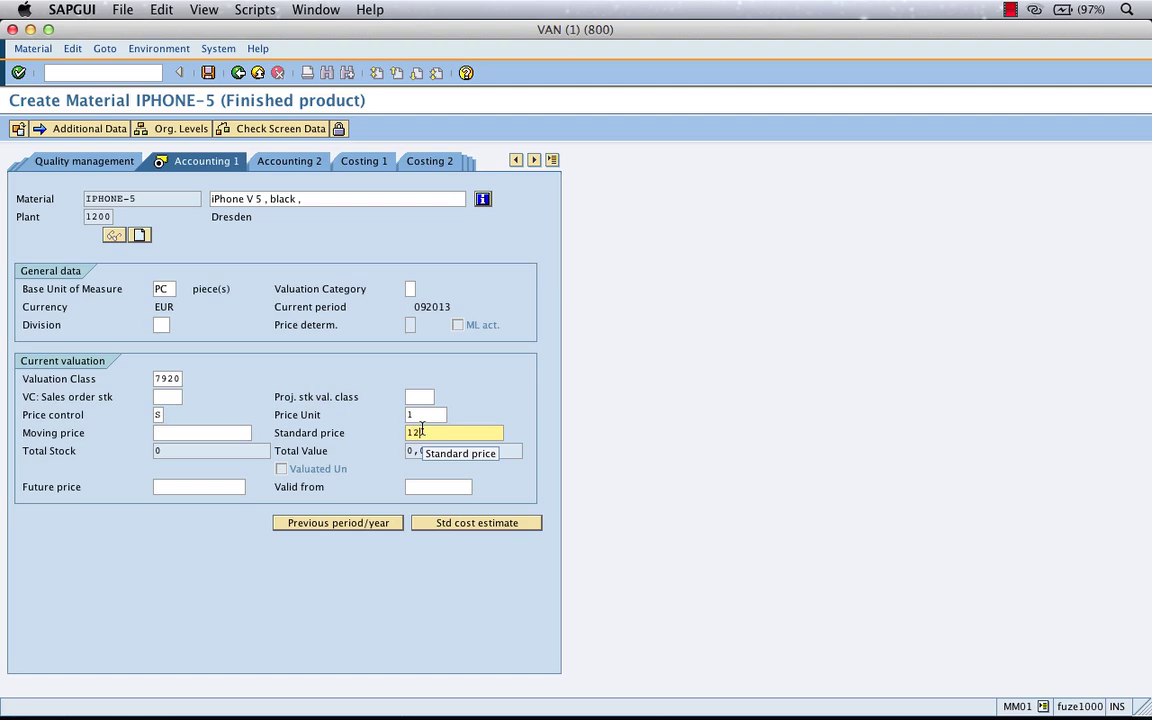
Switch to the whiteboard and draw three arrows from Panel to circled sources 1, 2 and 3, priced 10, 8 and 13
key(ctrl+Right)
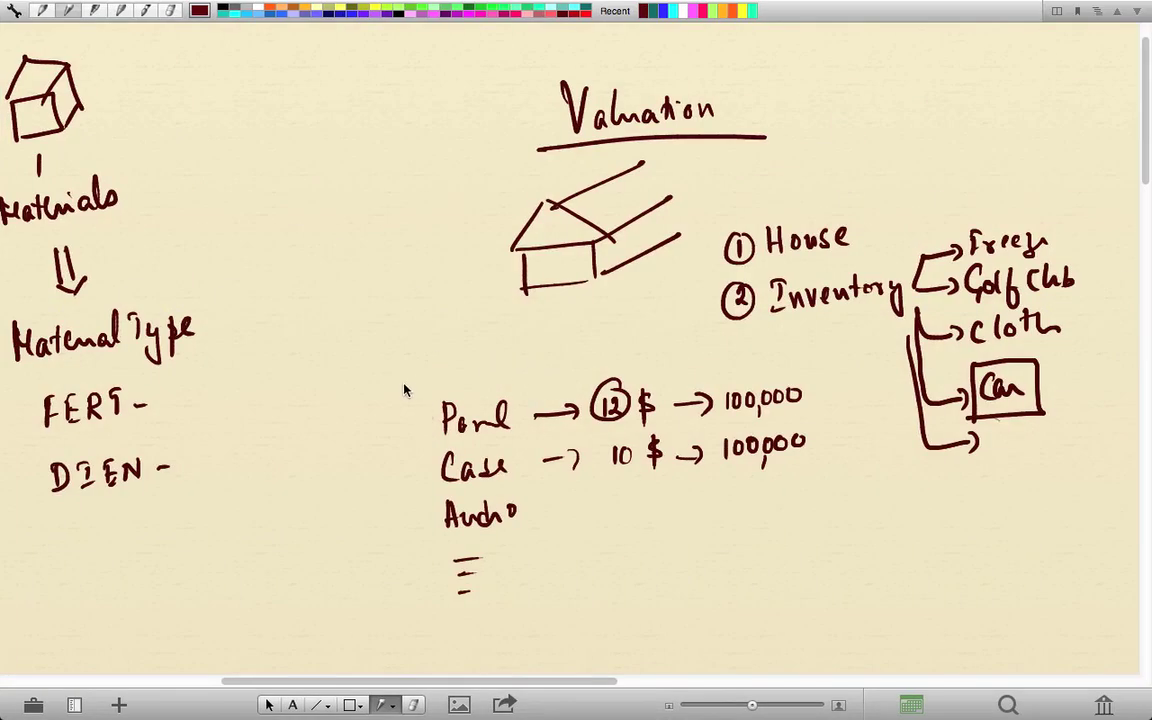
mouse_move(423, 408)
mouse_down()
mouse_move(363, 348)
mouse_move(386, 354)
mouse_move(358, 430)
mouse_move(377, 440)
mouse_move(350, 512)
mouse_move(366, 503)
mouse_up()
mouse_move(308, 334)
mouse_down()
mouse_move(308, 356)
mouse_move(300, 332)
mouse_up()
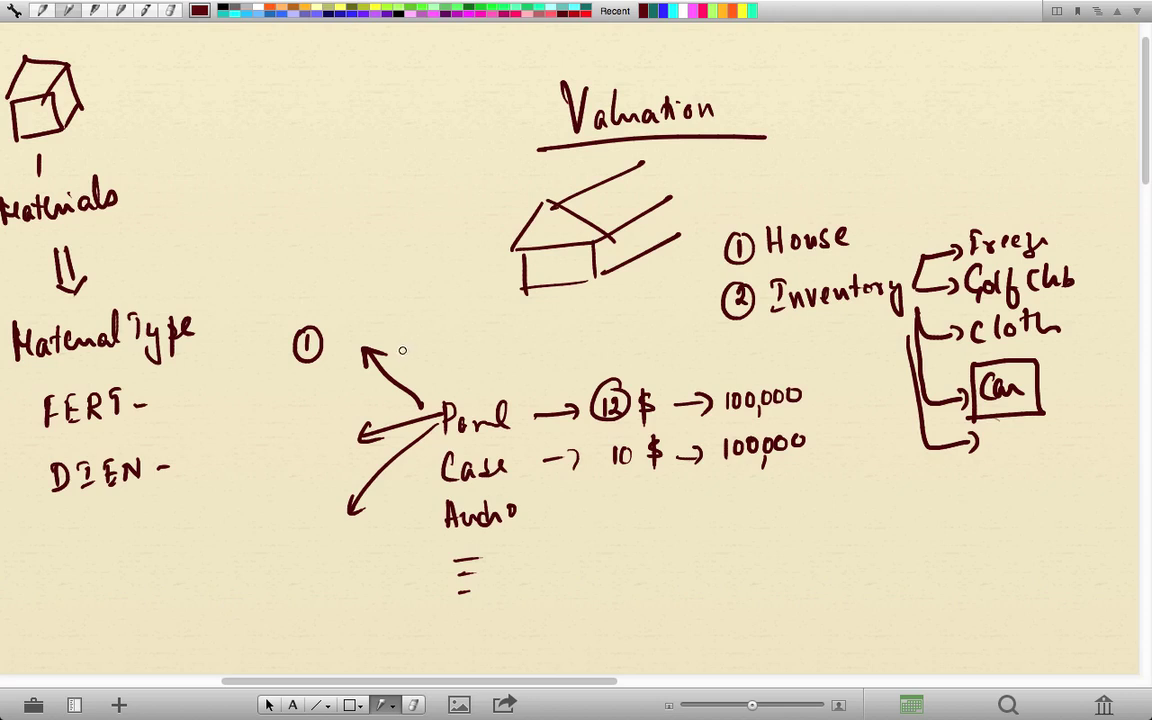
mouse_move(399, 340)
mouse_down()
mouse_move(398, 355)
mouse_move(412, 343)
mouse_up()
drag(285, 432, 297, 447)
drag(292, 421, 288, 423)
drag(371, 409, 376, 420)
drag(306, 526, 314, 556)
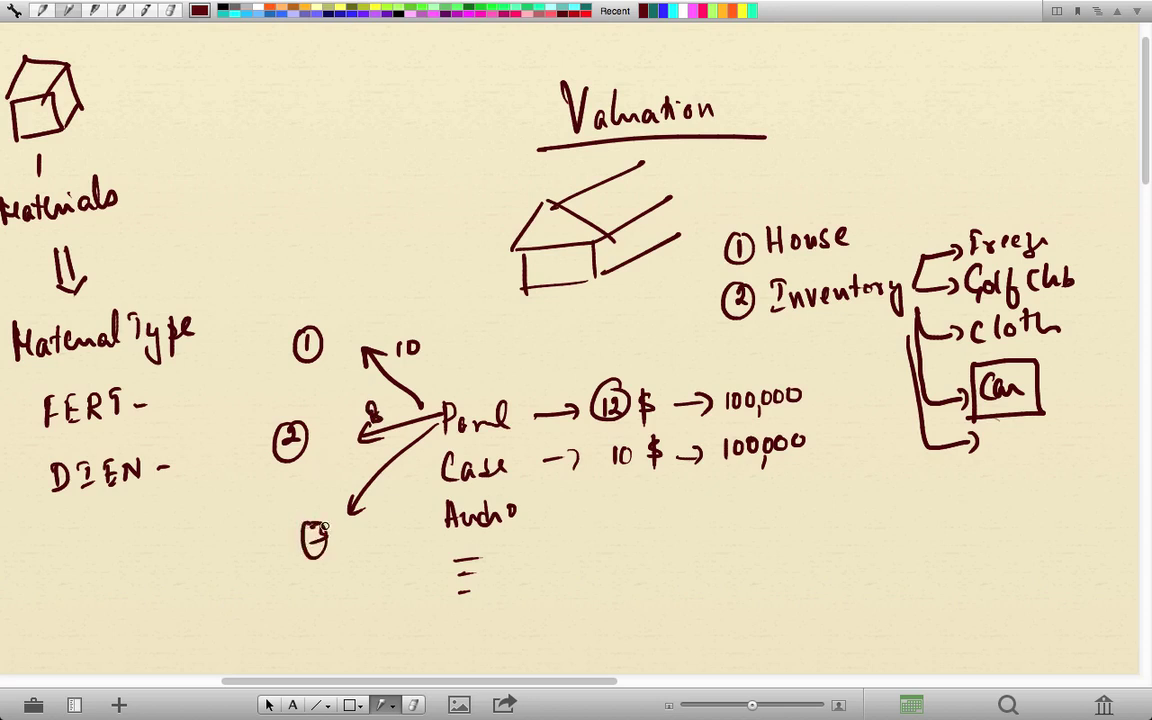
drag(374, 508, 392, 529)
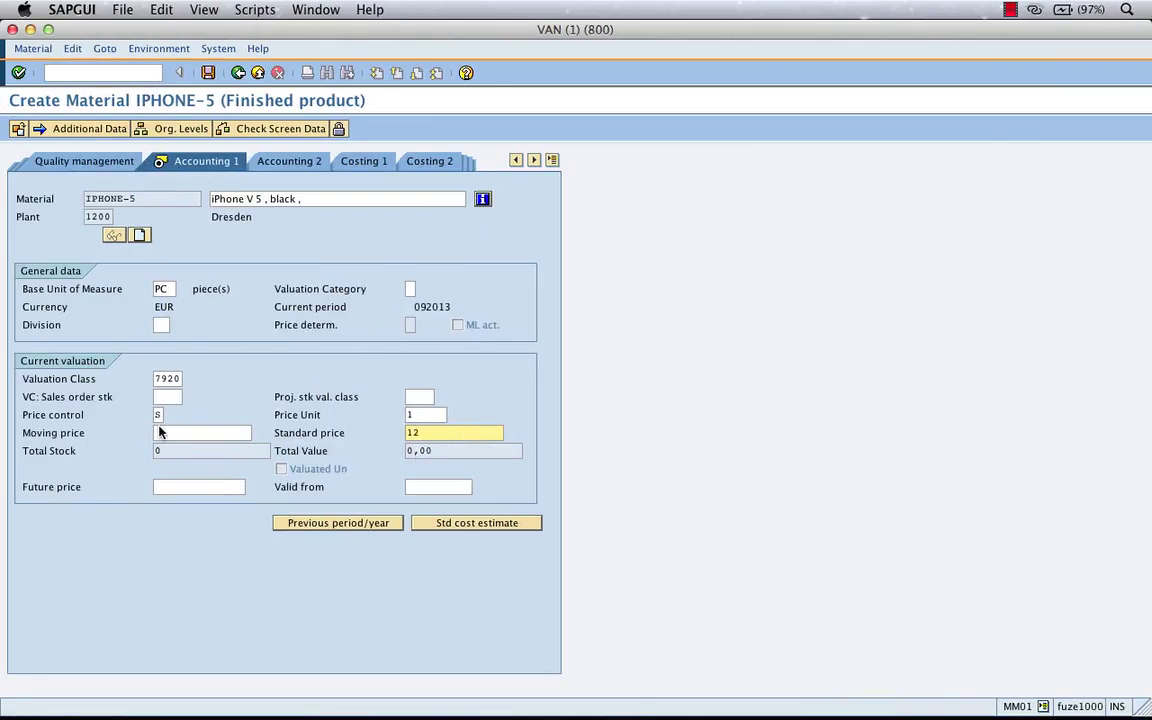
Review the possible price control indicator values for IPHONE-5, close them and return to the Panel prices on the whiteboard
click(171, 418)
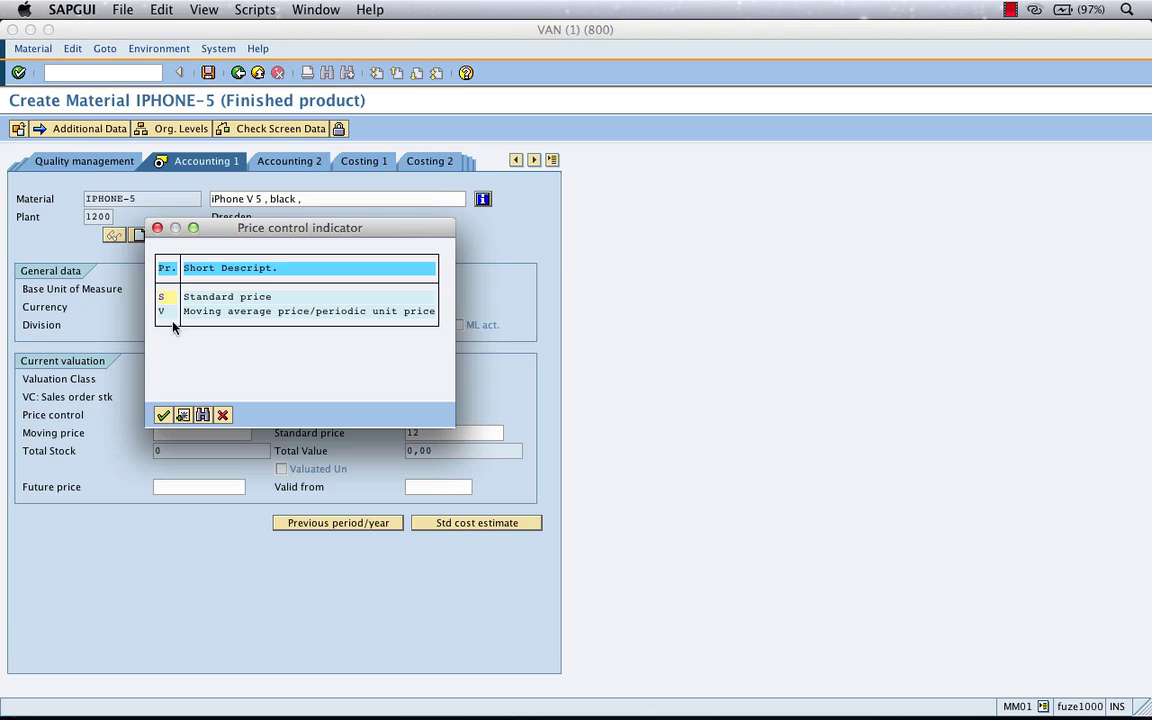
click(222, 415)
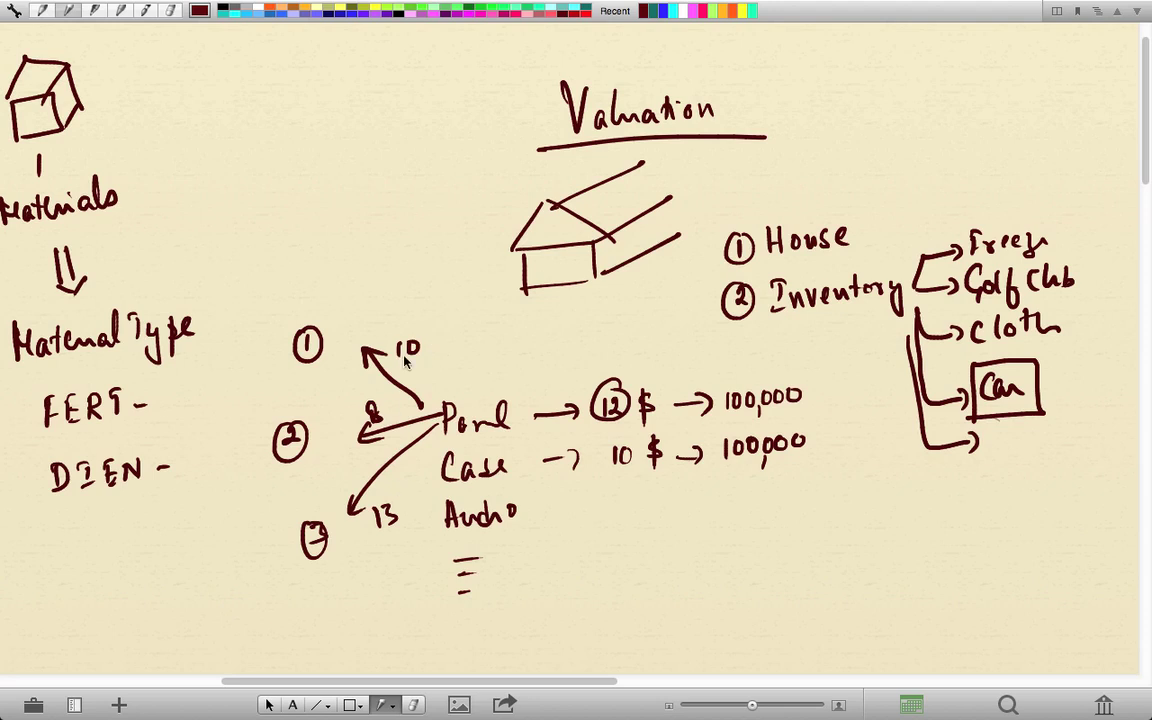
drag(584, 366, 593, 412)
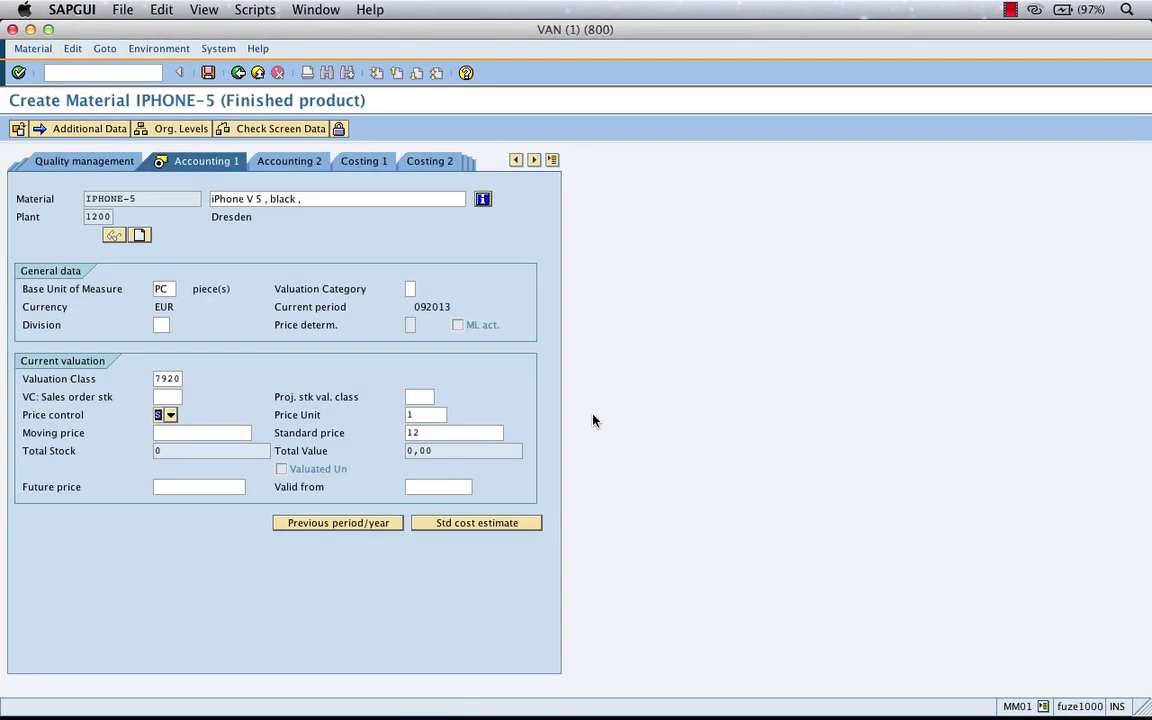
Set the standard price of IPHONE-5 to 200, confirm the Accounting 1 view and save the material
double_click(413, 432)
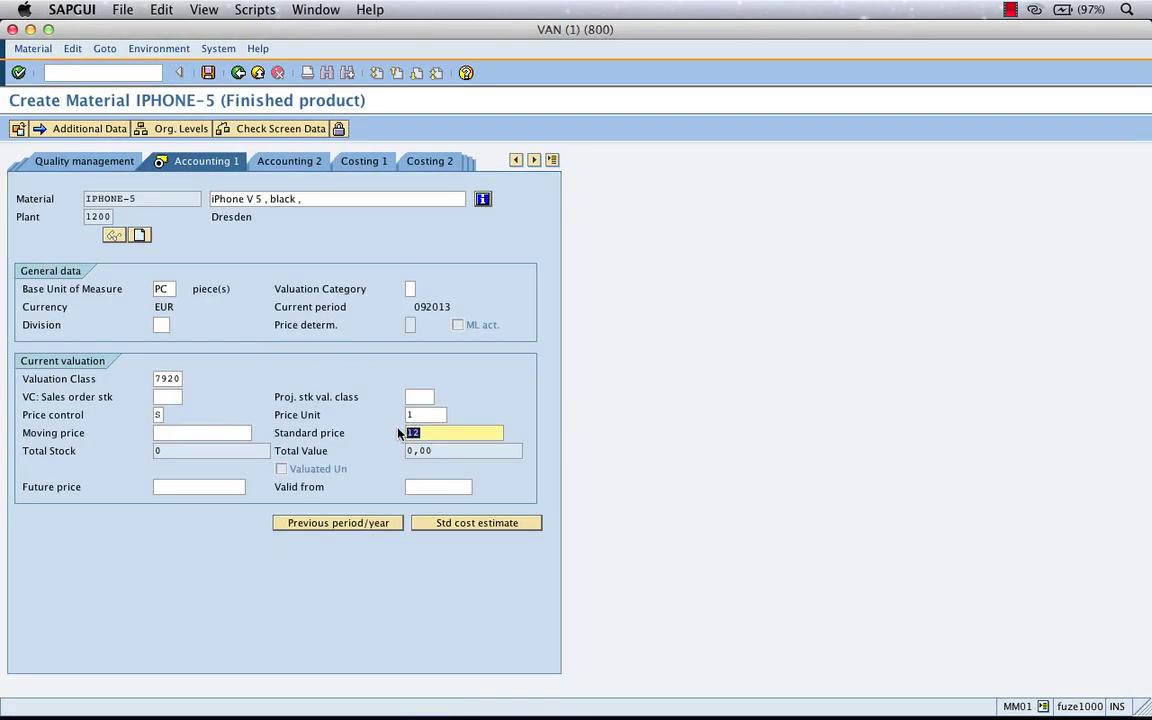
text(200)
click(160, 414)
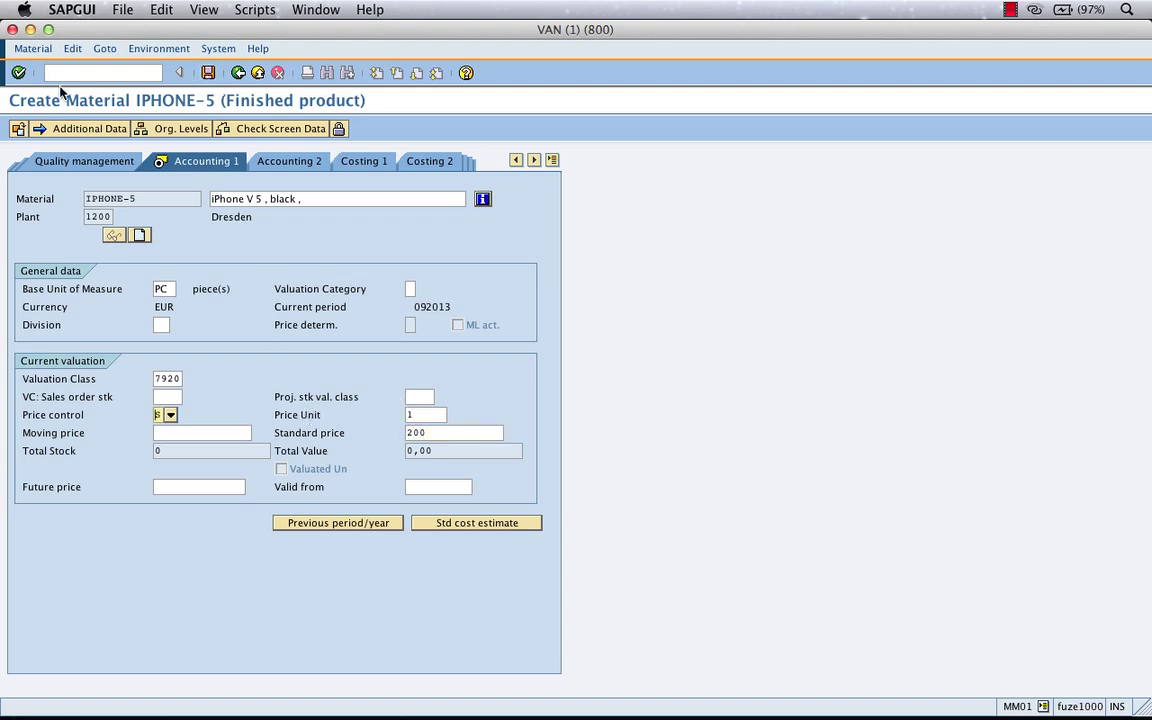
click(19, 75)
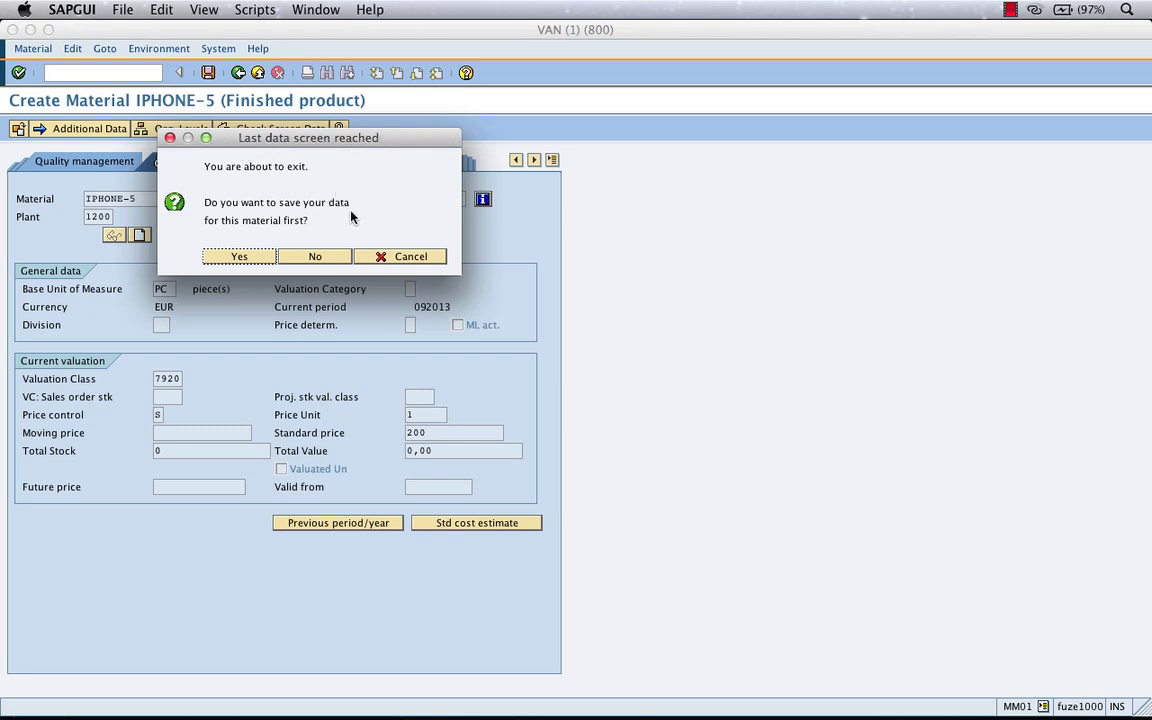
click(239, 256)
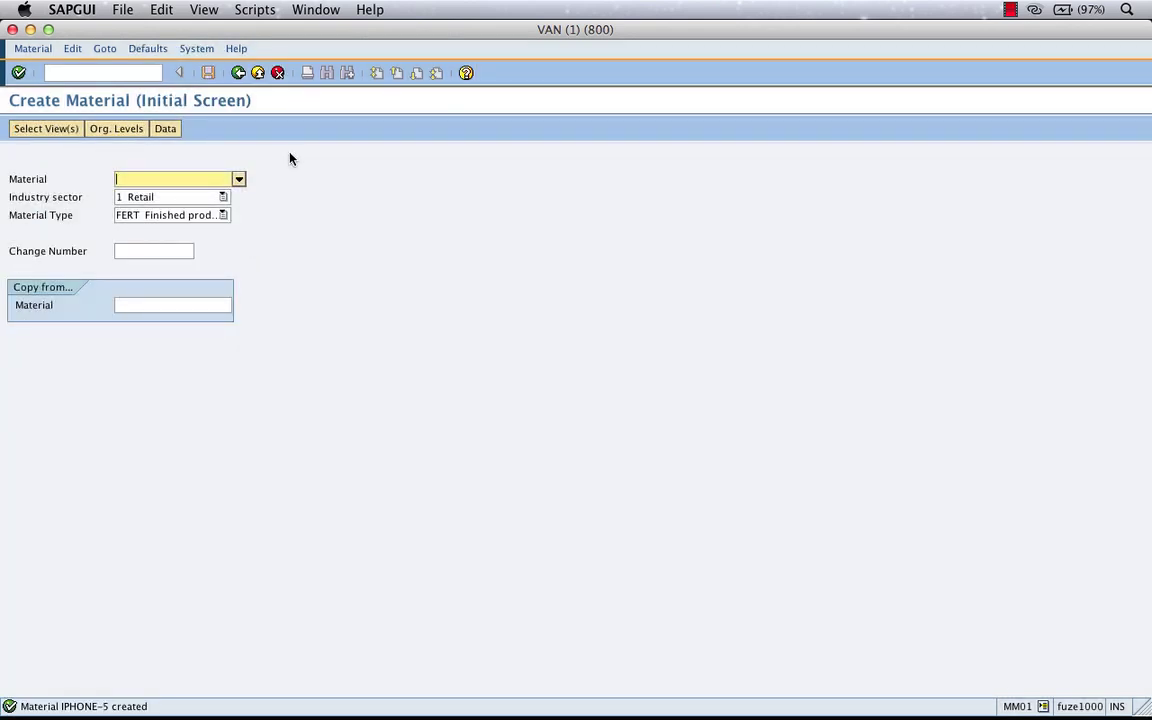
click(1008, 11)
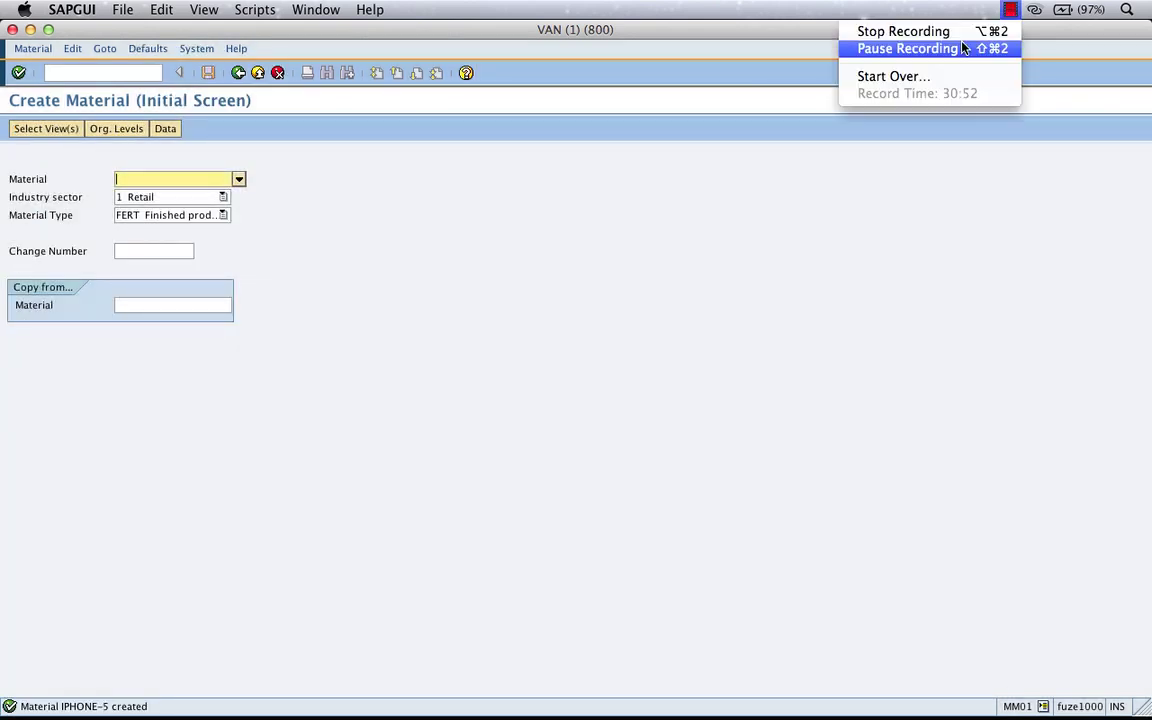